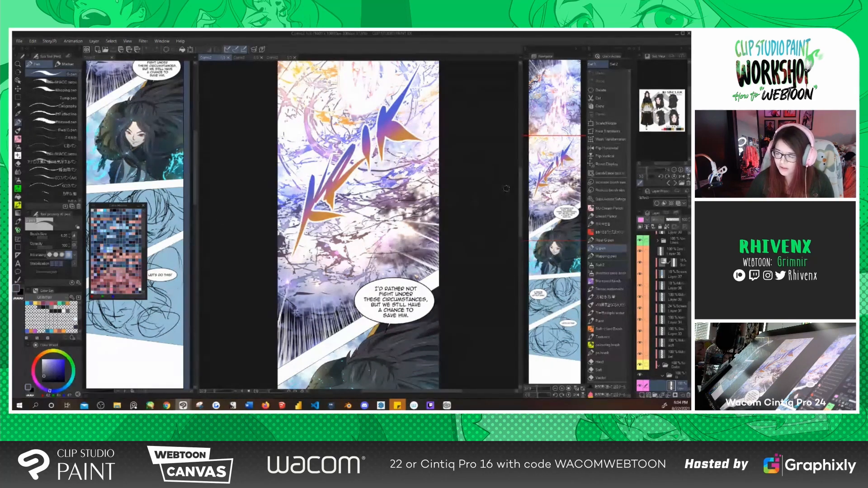
Review the webtoon page from the colourful lettering panel down to the unfinished sketch panels with the "Let's do this!" bubble
mouse_move(520, 180)
left_mouse_down()
mouse_move(520, 204)
mouse_move(520, 185)
left_mouse_up()
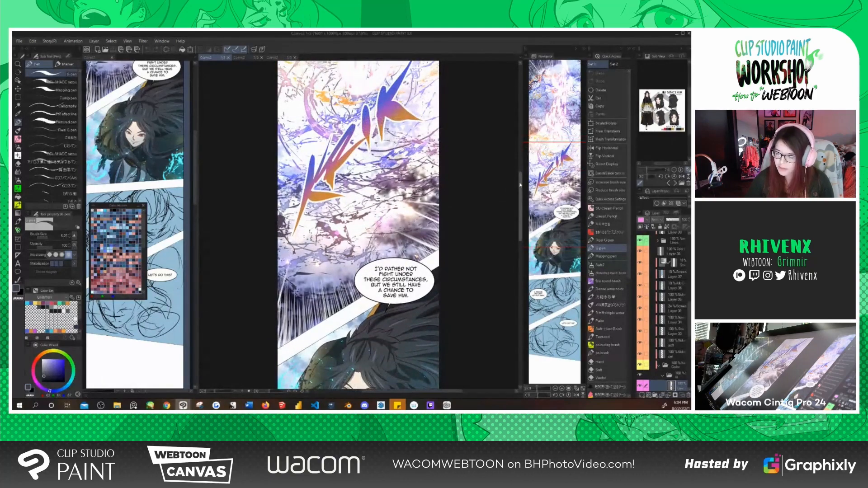
left_click_drag(520, 185, 521, 223)
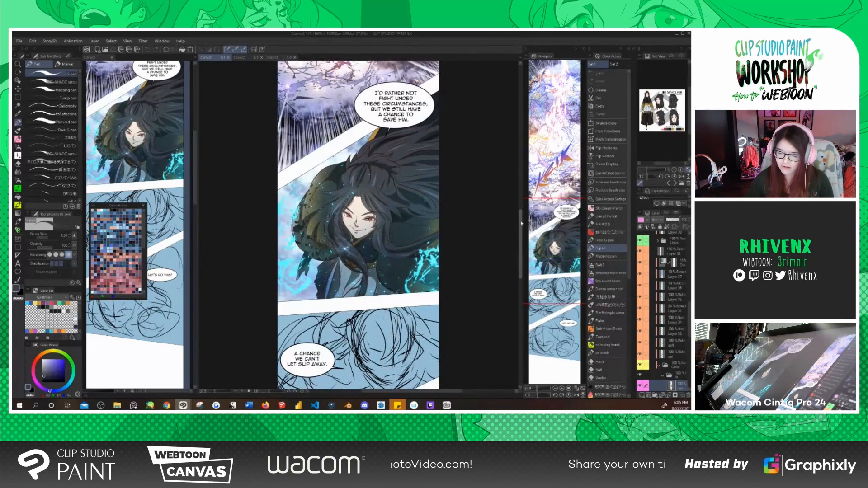
scroll(327, 177, "down", 2)
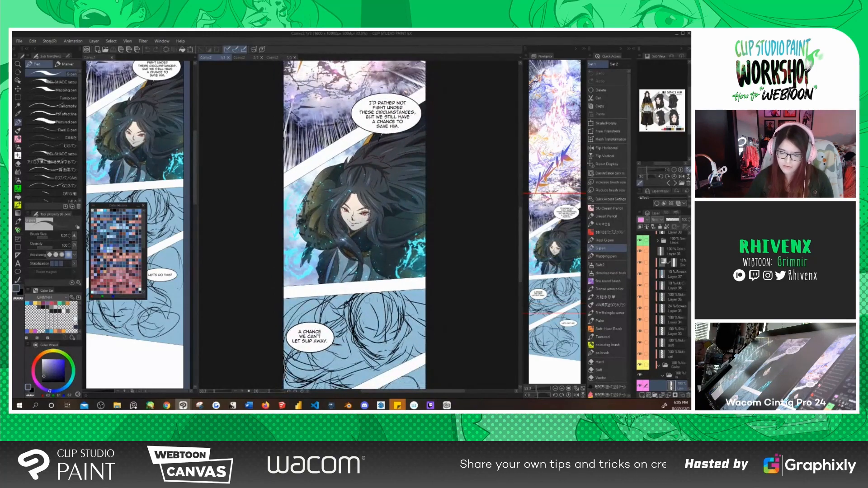
left_click_drag(360, 313, 348, 181)
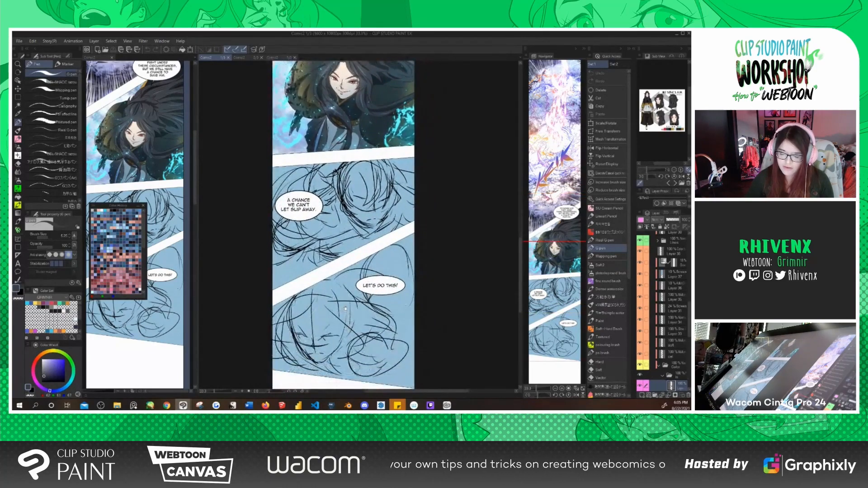
left_click_drag(345, 308, 337, 262)
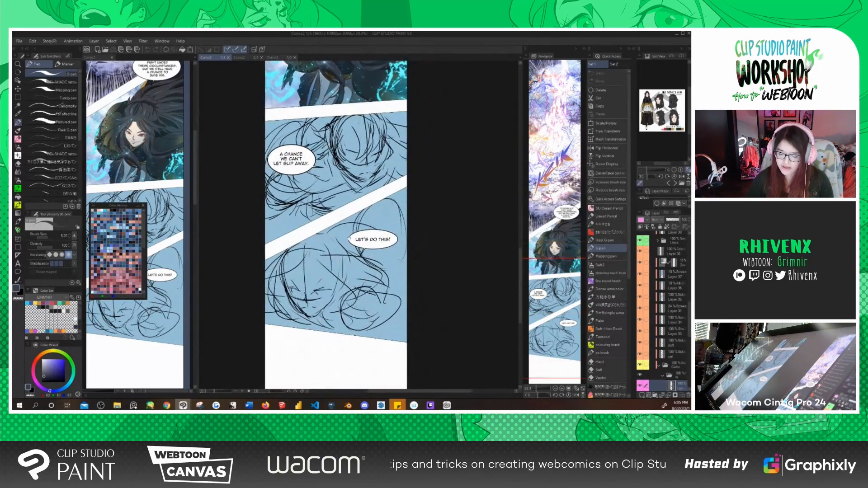
scroll(315, 164, "up", 4)
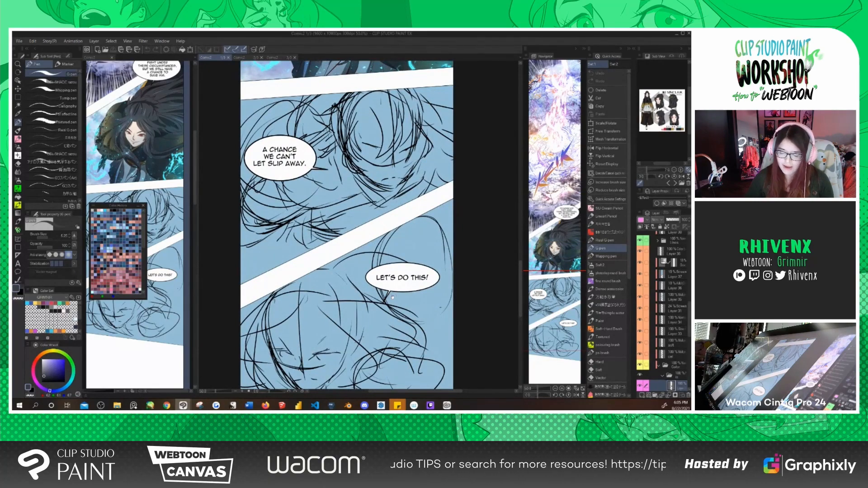
left_click_drag(393, 297, 400, 277)
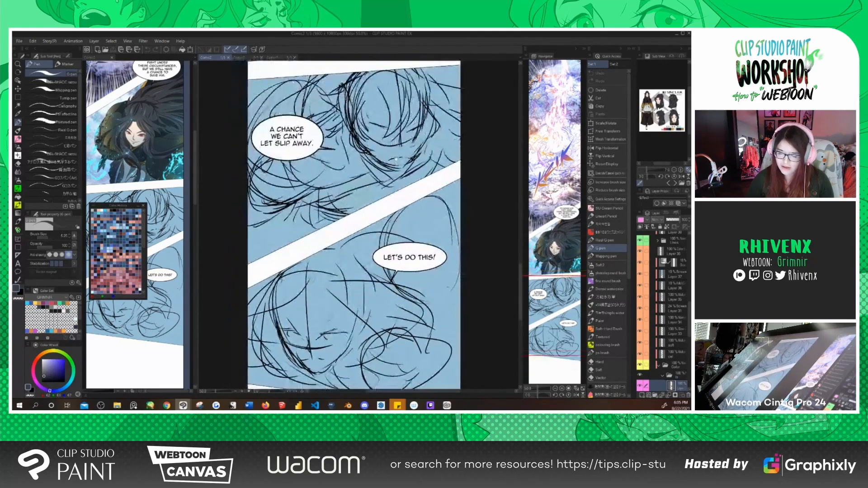
Examine the finished long-haired character panel and the speech bubble above it, going back up from the sketch panels
mouse_move(397, 166)
left_mouse_down()
mouse_move(399, 260)
mouse_move(403, 217)
left_mouse_up()
left_click_drag(377, 262, 374, 306)
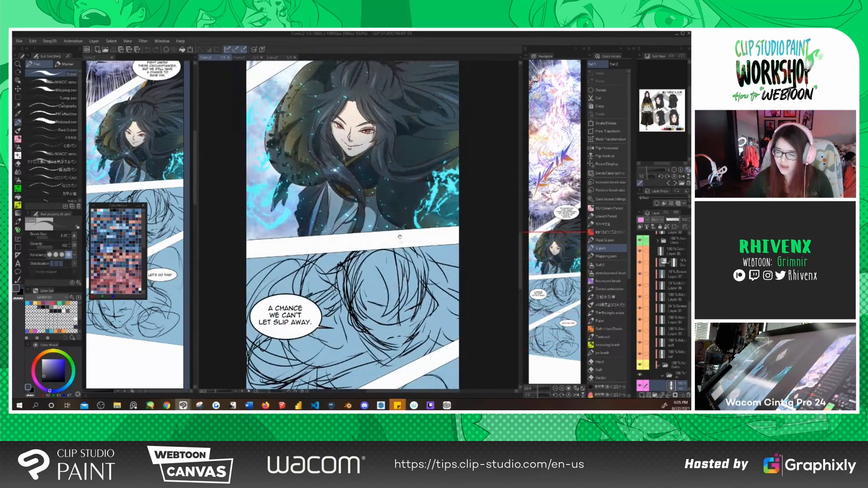
left_click_drag(397, 156, 386, 234)
left_click_drag(382, 263, 381, 273)
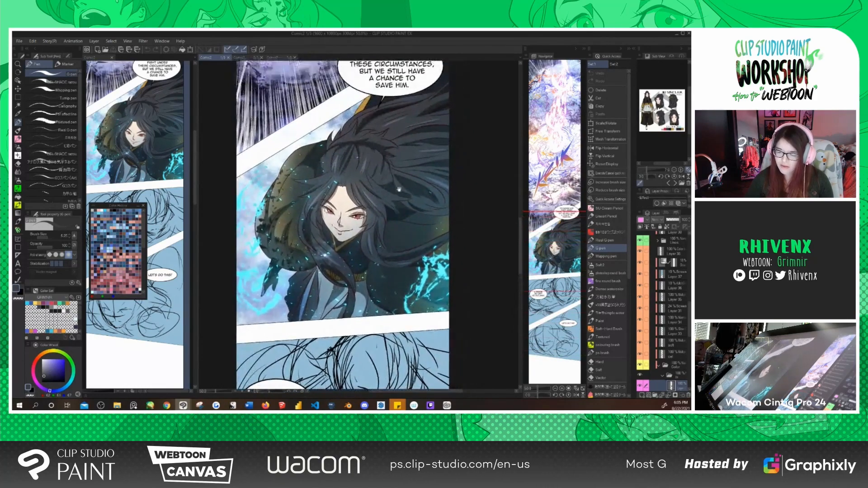
left_click_drag(399, 190, 390, 247)
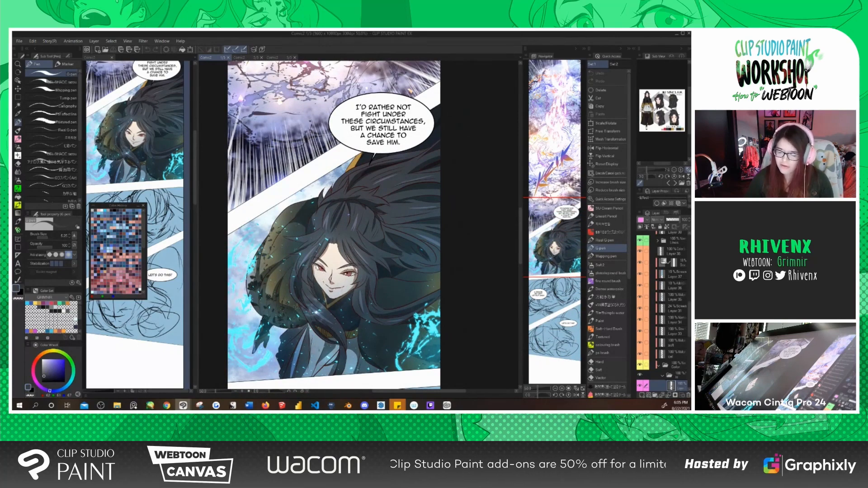
left_click_drag(336, 346, 342, 325)
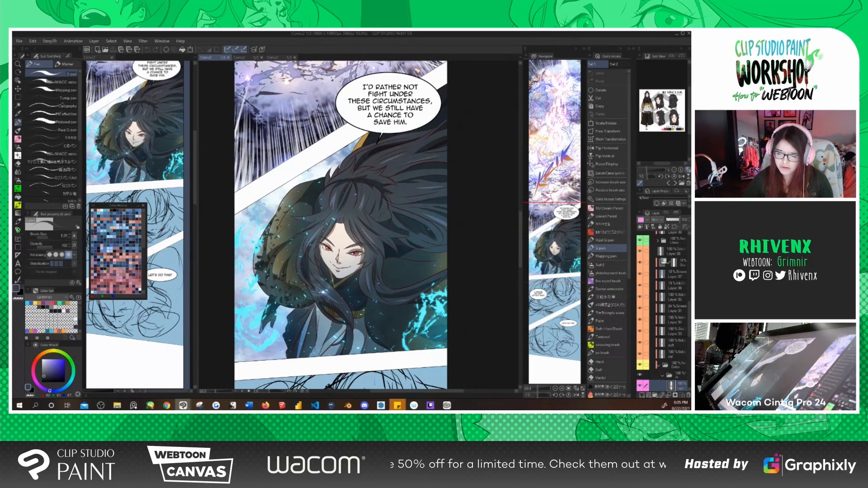
Switch to the second comic document and survey its collage of finished example panels
left_click(246, 58)
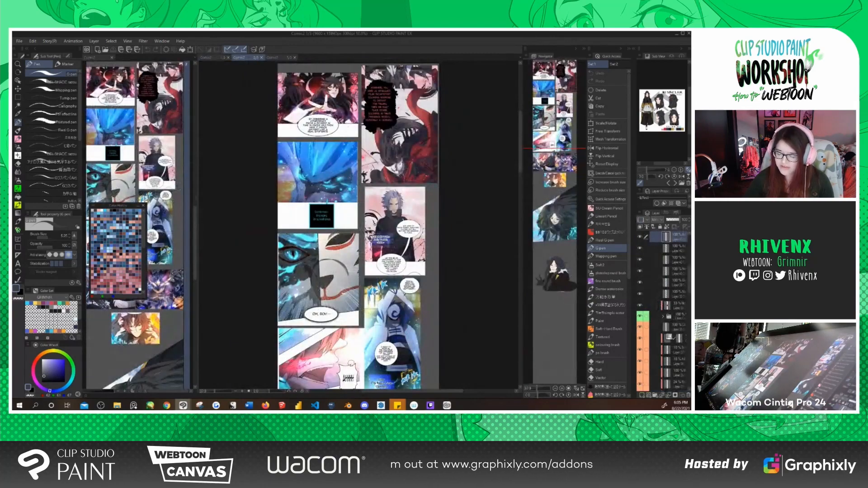
left_click_drag(352, 363, 338, 262)
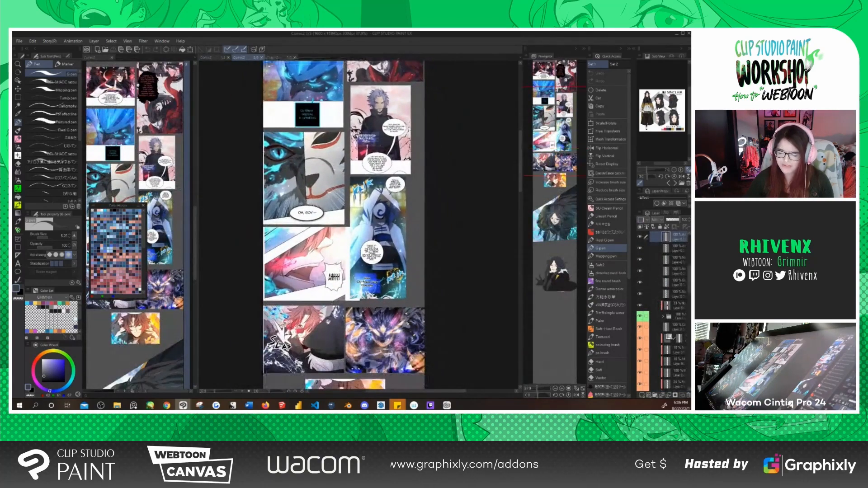
left_click_drag(328, 321, 324, 273)
left_click_drag(326, 143, 308, 345)
left_click_drag(293, 214, 303, 175)
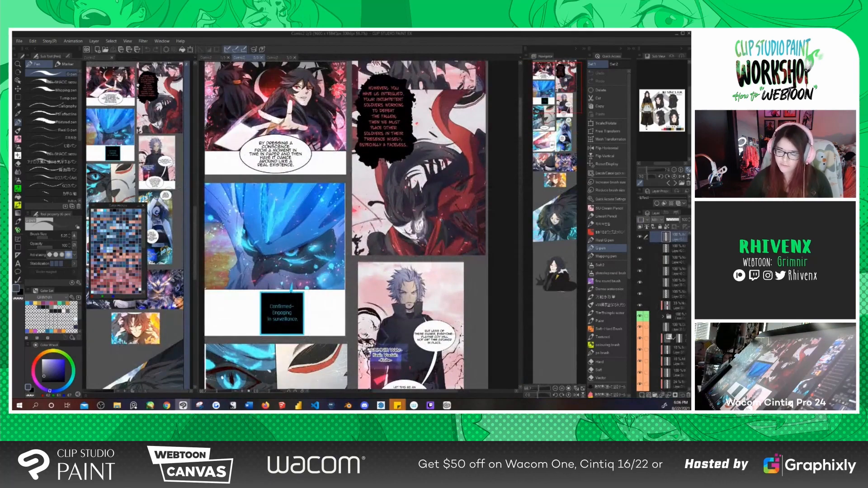
Examine the jagged black speech bubble in the red-and-black panel and compare it with the white oval bubble in the neighbouring panel
left_click_drag(397, 119, 402, 103)
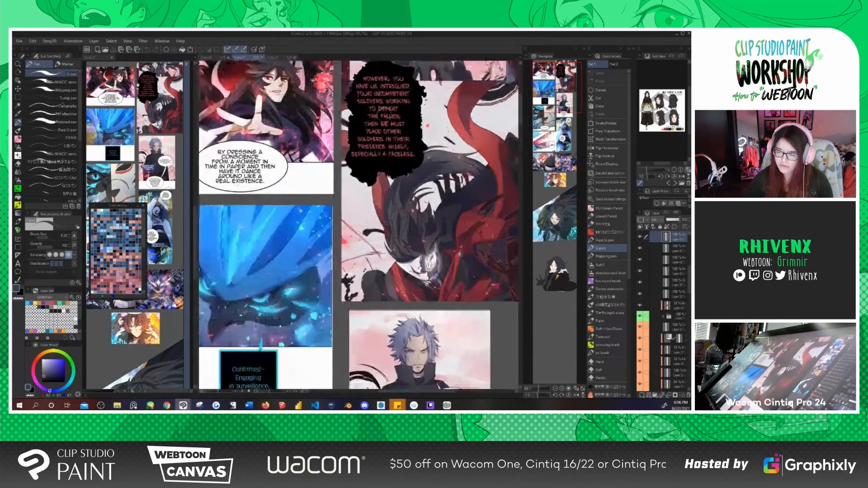
left_click_drag(388, 232, 424, 215)
left_click_drag(414, 275, 427, 211)
left_click_drag(503, 167, 471, 281)
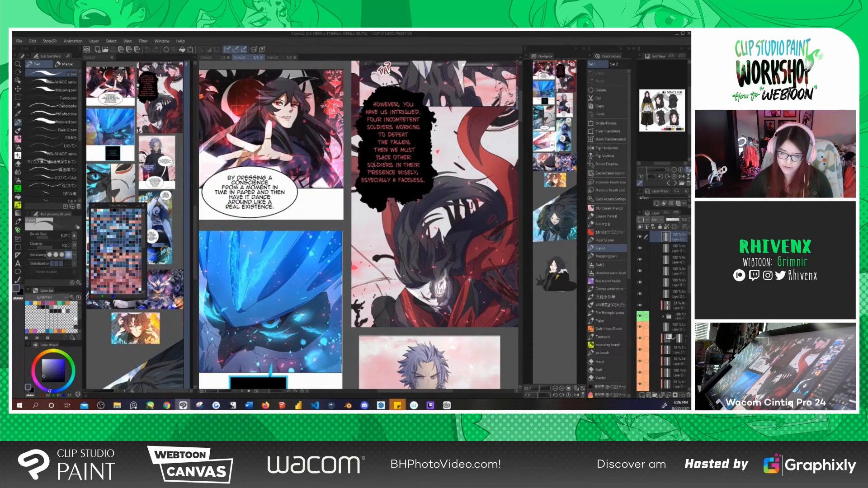
left_click_drag(447, 270, 422, 244)
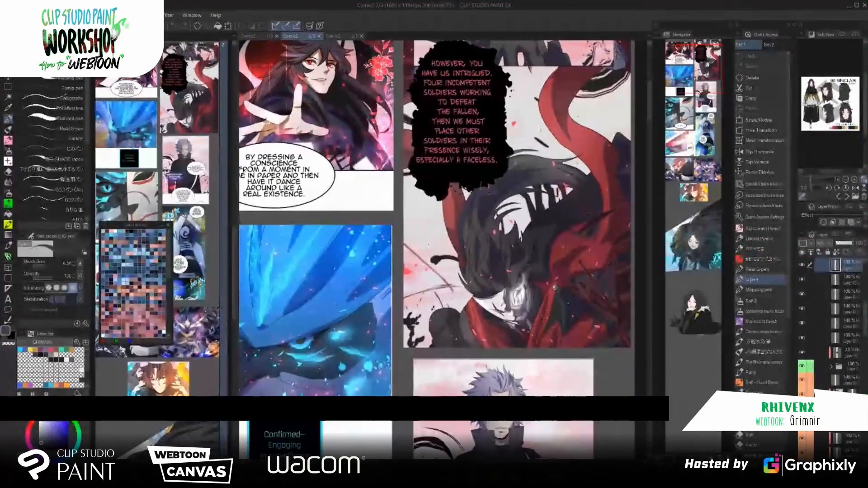
left_click_drag(555, 287, 562, 331)
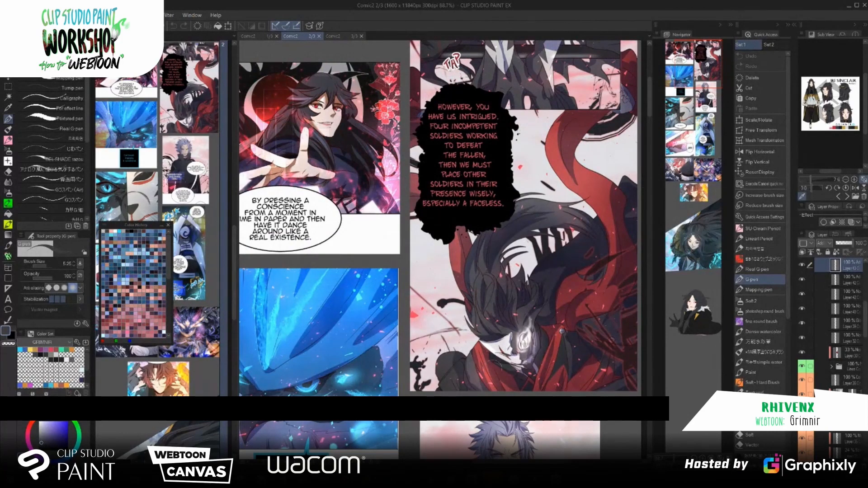
left_click_drag(516, 387, 520, 353)
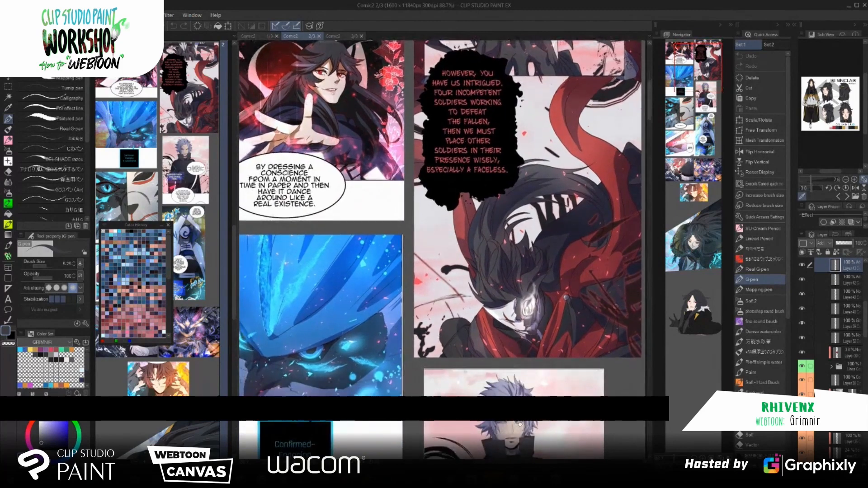
left_click_drag(519, 425, 510, 406)
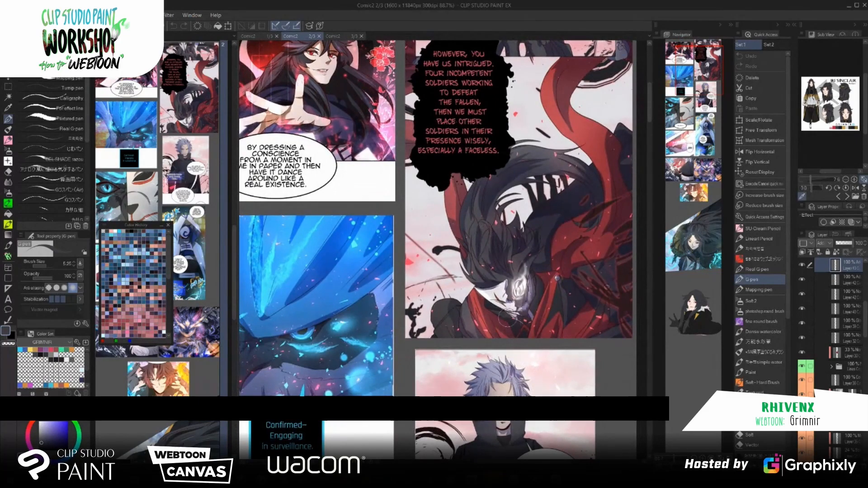
Examine the blue creature panel and its square "Confirmed— Engaging in surveillance." text box alongside the surrounding panels' bubbles
left_click_drag(496, 388, 544, 331)
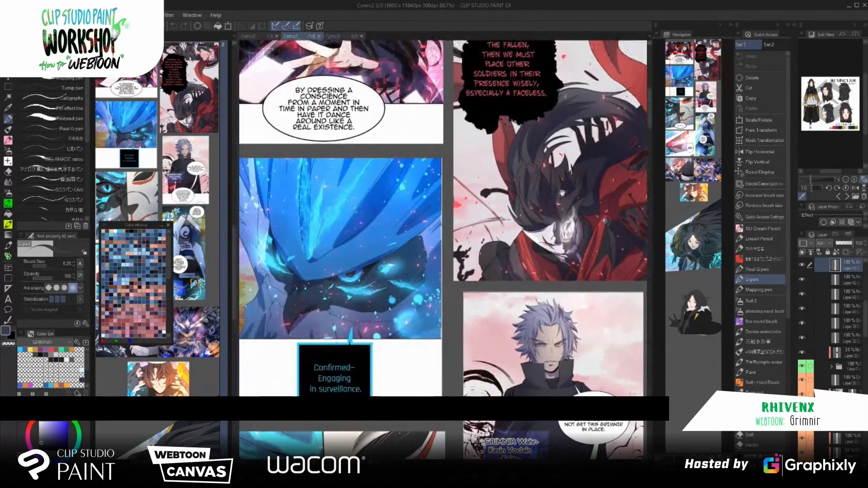
left_click_drag(400, 389, 469, 354)
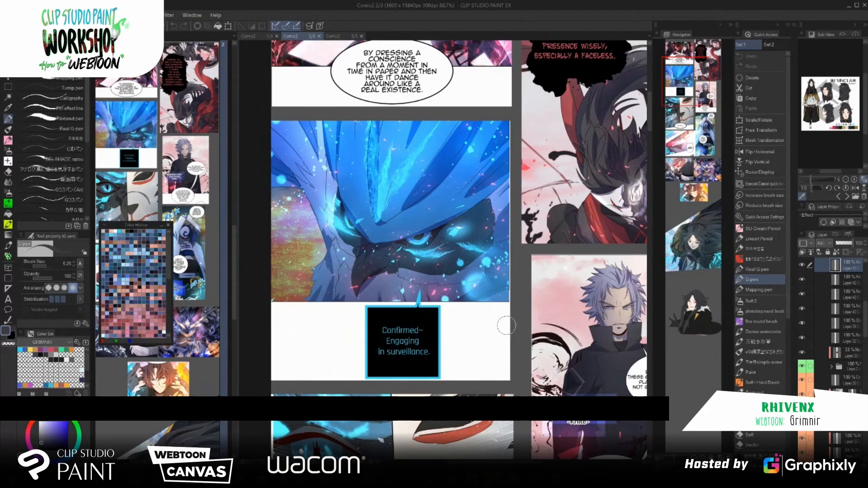
left_click_drag(525, 288, 506, 312)
scroll(506, 312, "down", 2)
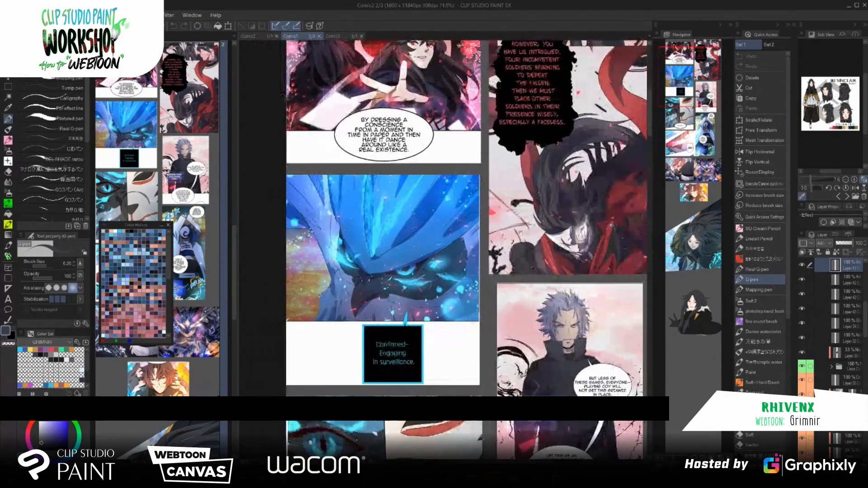
left_click_drag(520, 233, 500, 287)
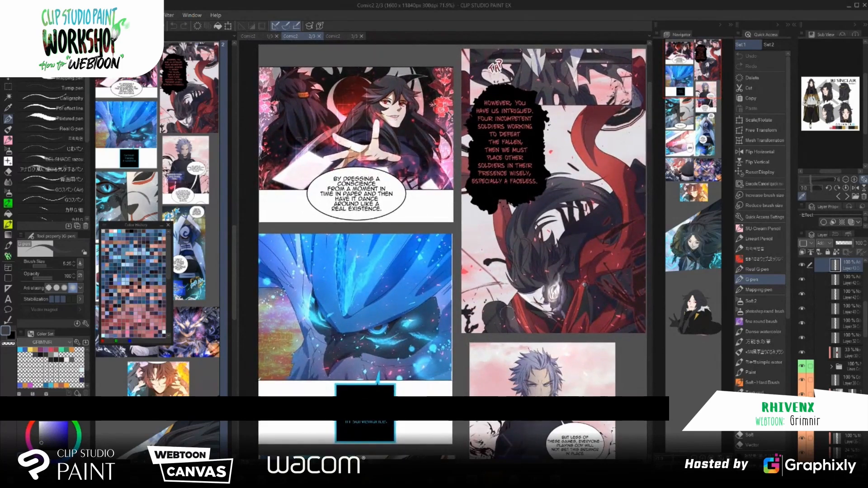
scroll(474, 230, "down", 2)
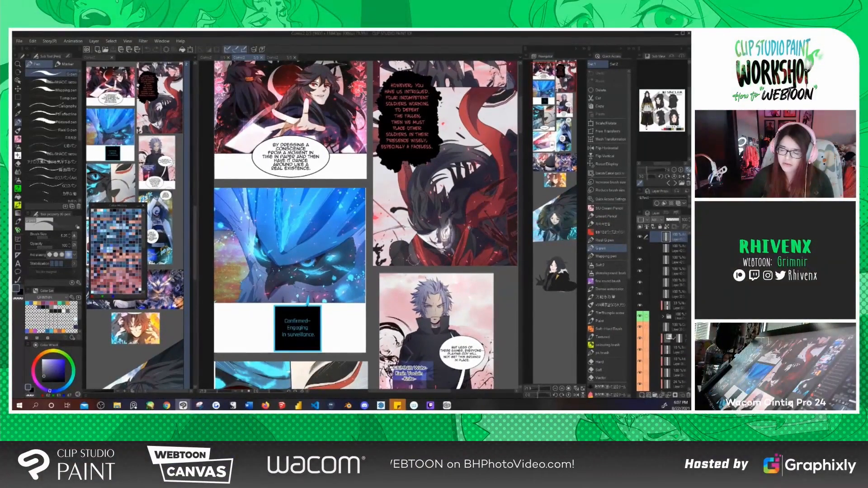
left_click_drag(415, 323, 413, 332)
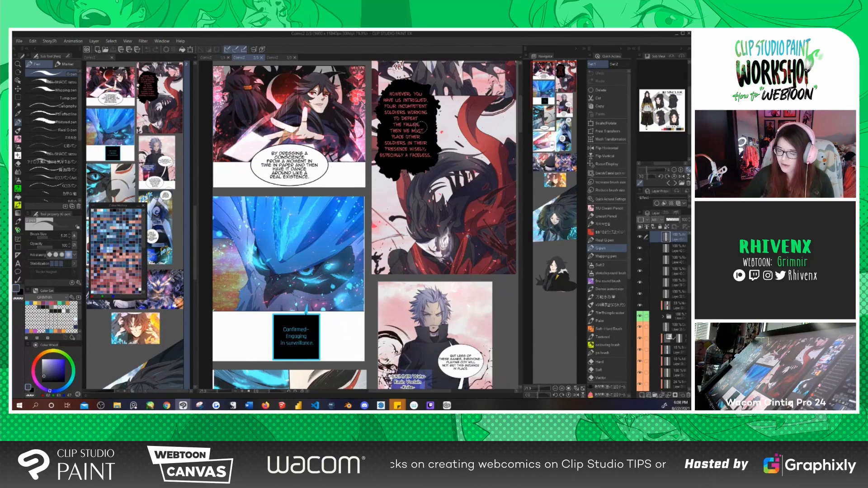
scroll(427, 125, "up", 1)
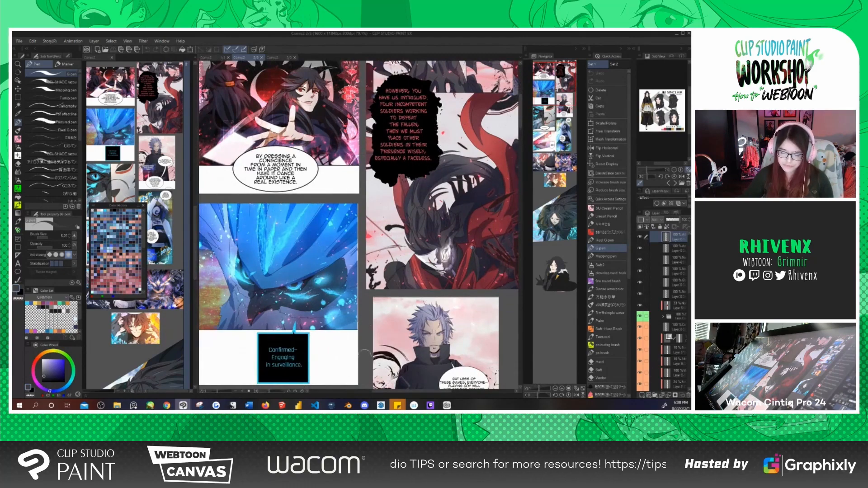
Examine the split mask panel with the "Oh, boy—" bubble and the speech bubbles of the grey-haired and hooded character panels
scroll(398, 340, "down", 2)
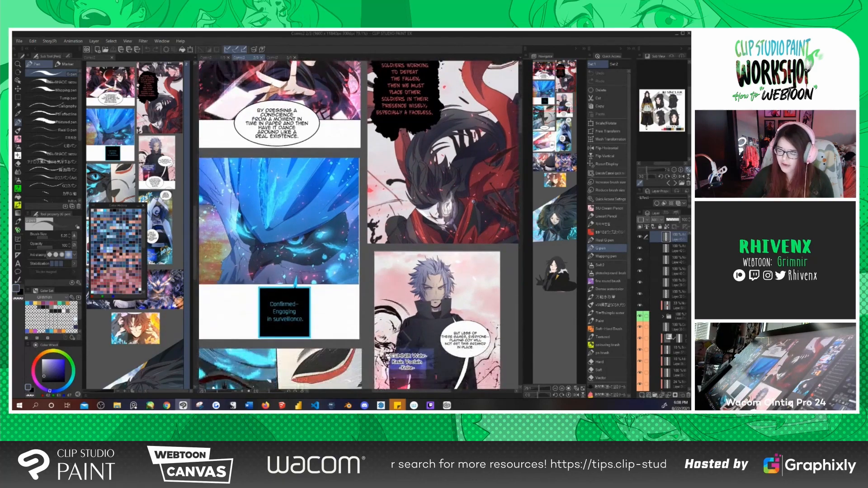
scroll(398, 340, "down", 3)
scroll(412, 337, "down", 5)
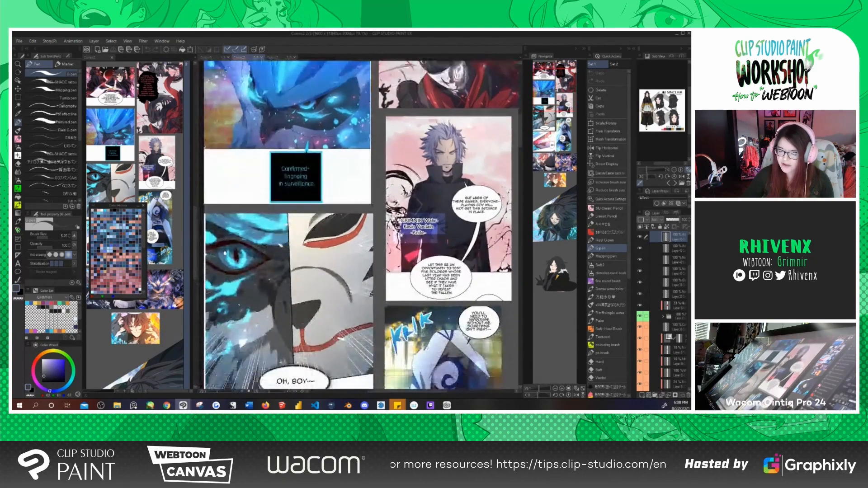
scroll(398, 339, "down", 2)
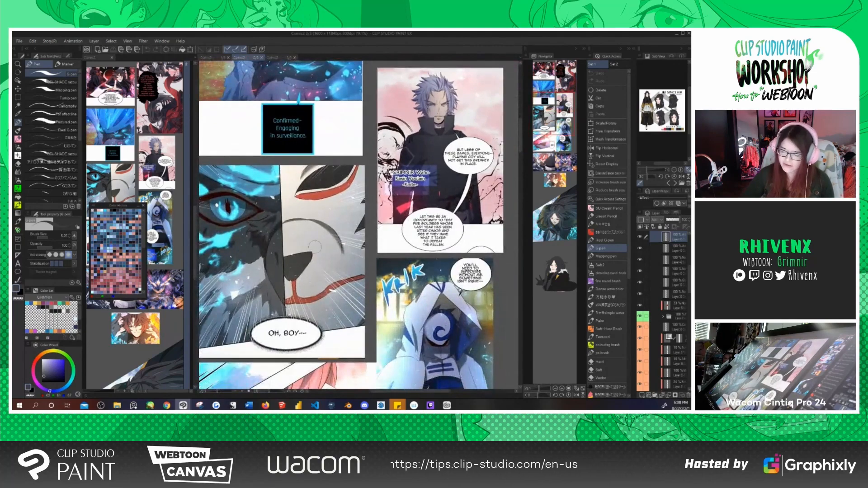
scroll(413, 162, "up", 2)
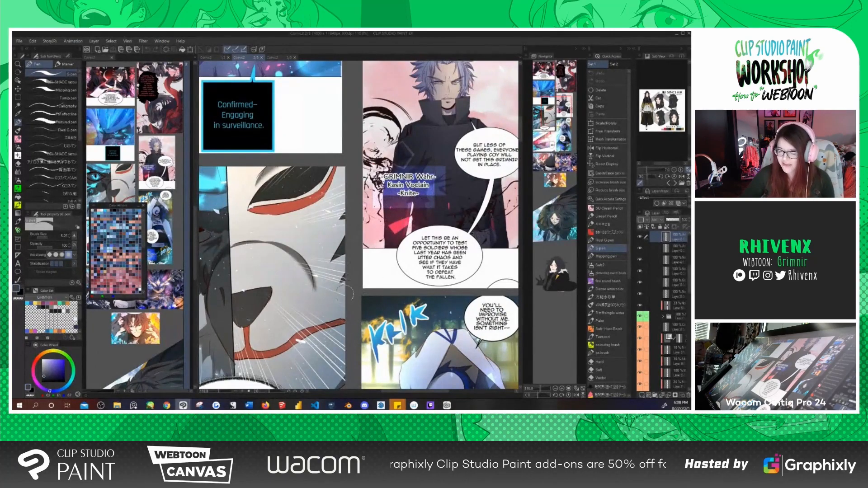
scroll(376, 264, "down", 1)
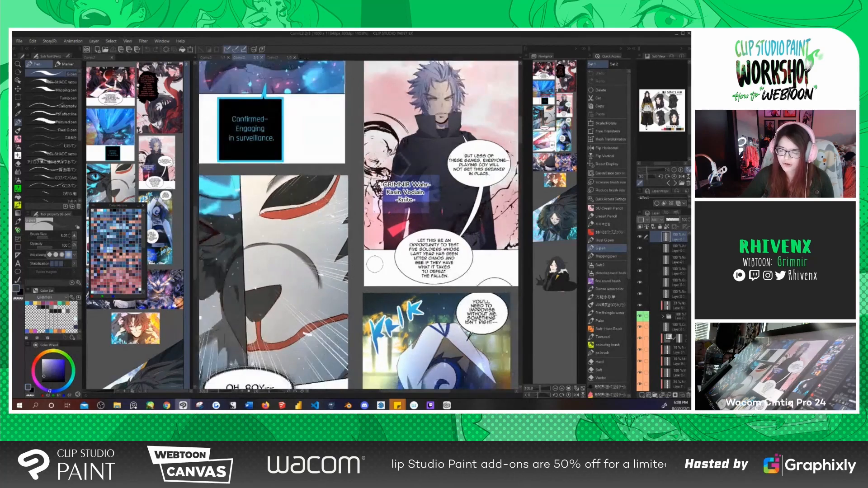
scroll(375, 264, "down", 1)
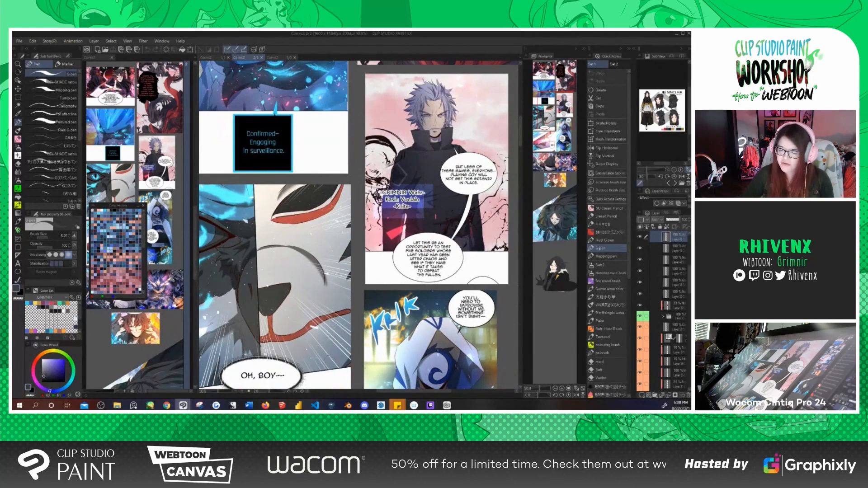
left_click_drag(279, 317, 326, 250)
scroll(325, 245, "down", 2)
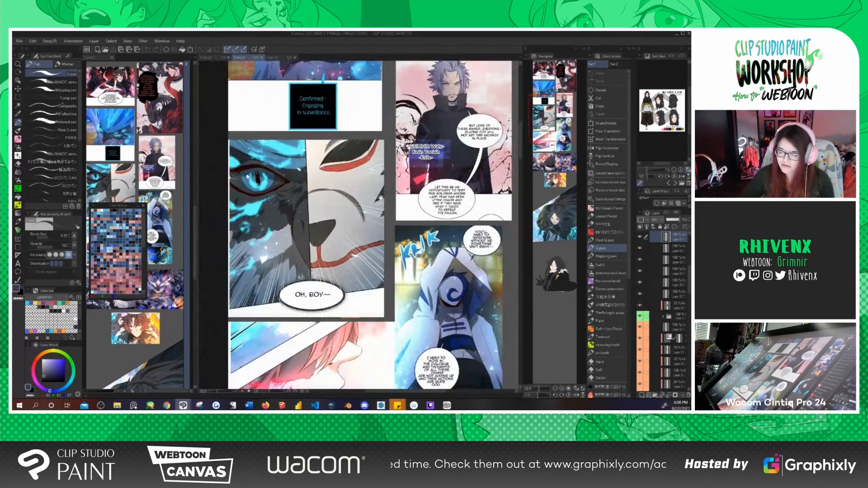
left_click_drag(391, 200, 373, 244)
left_click_drag(310, 336, 311, 300)
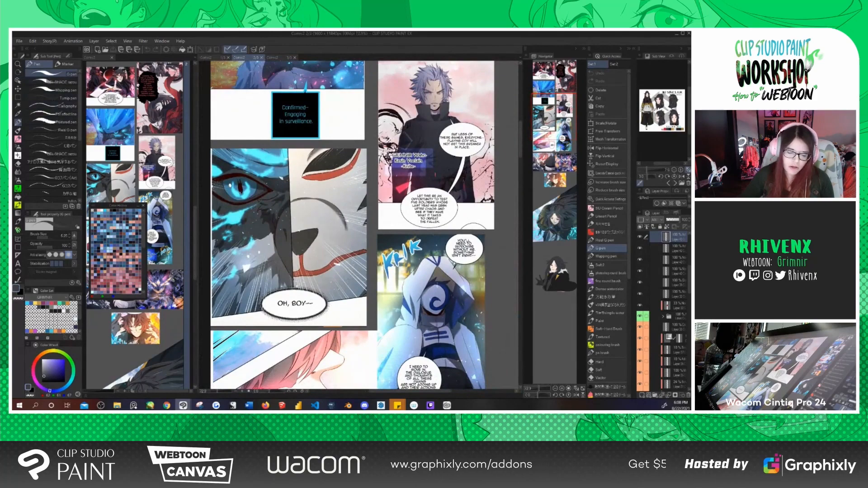
Activate the speech balloon tool and examine the "Oh, boy—" bubble on the split mask panel up close
left_click(18, 271)
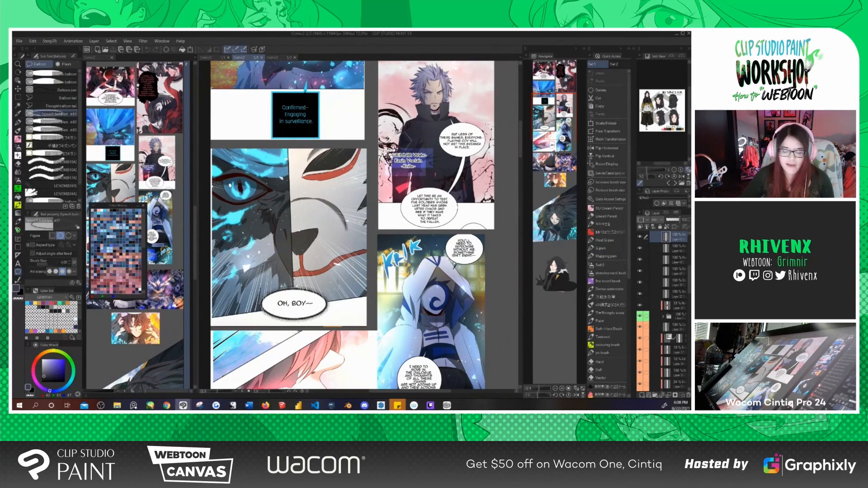
left_click_drag(351, 323, 357, 269)
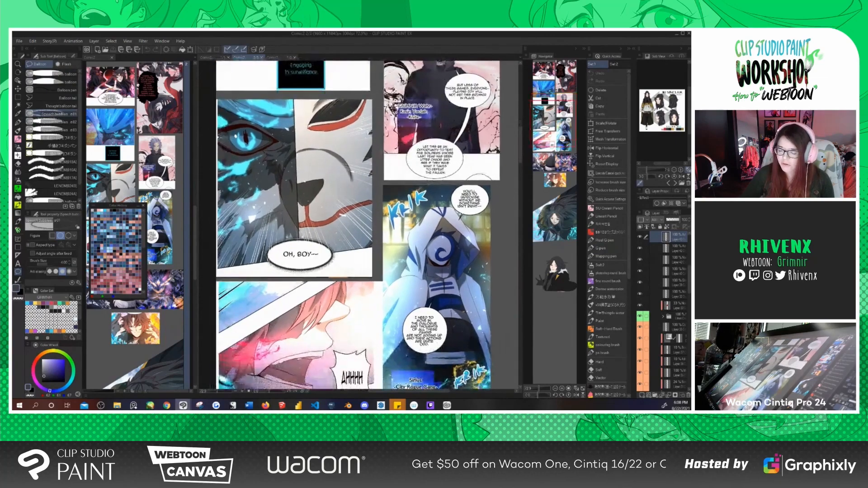
scroll(323, 199, "up", 1)
scroll(298, 254, "up", 1)
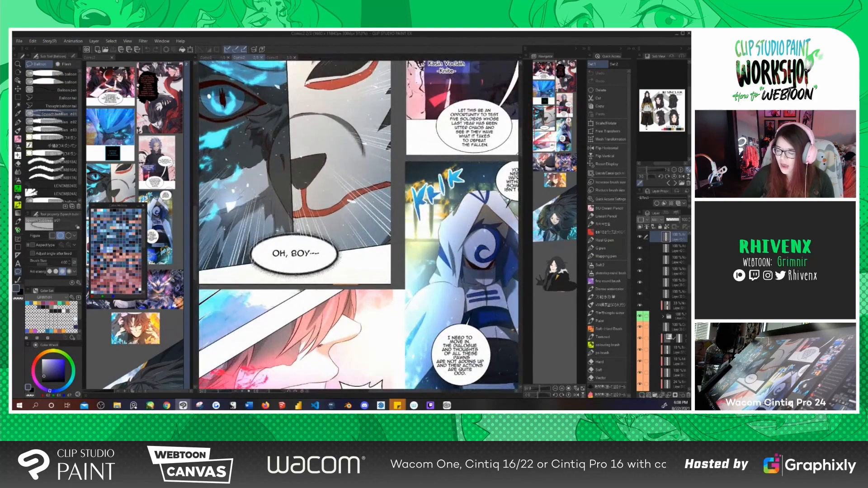
Compare the linked oval bubbles of the grey-haired character panel with the round bubbles and sound effects of the hooded character panel
left_click_drag(439, 209, 362, 251)
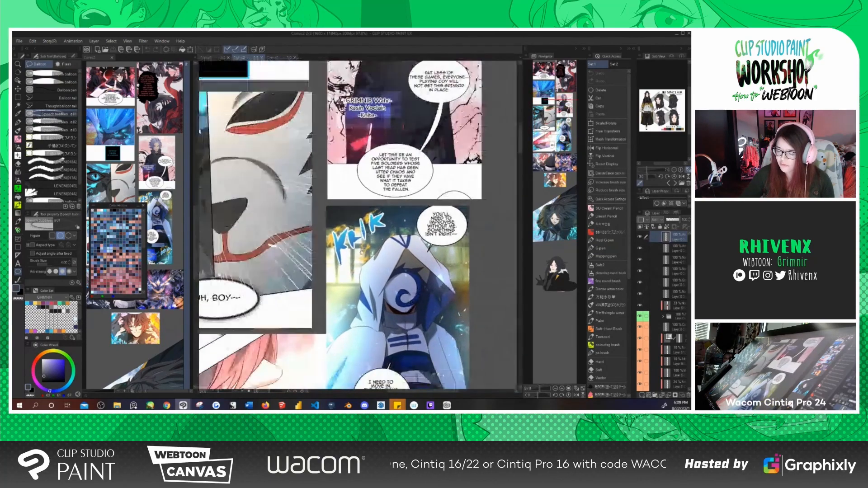
scroll(381, 203, "down", 2)
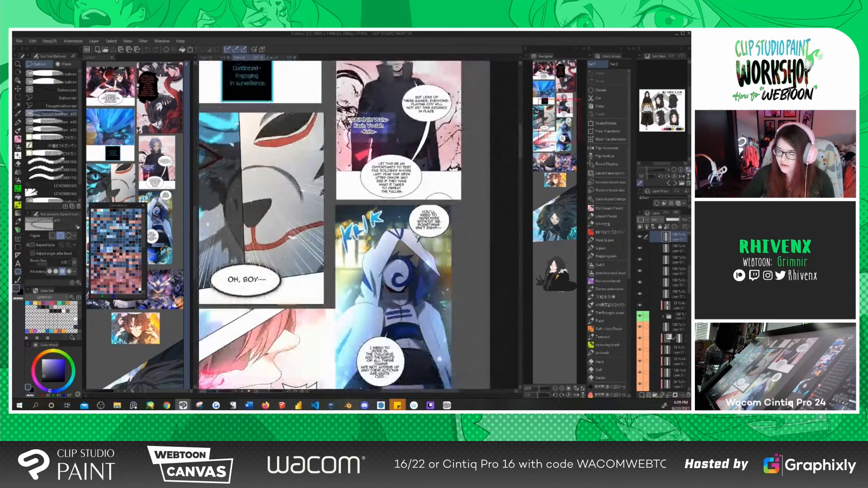
scroll(392, 158, "up", 1)
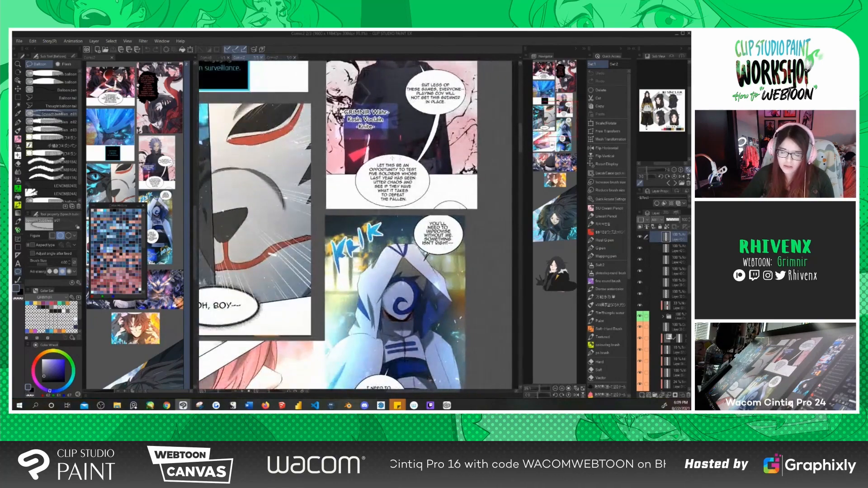
left_click_drag(321, 272, 401, 177)
scroll(360, 227, "down", 1)
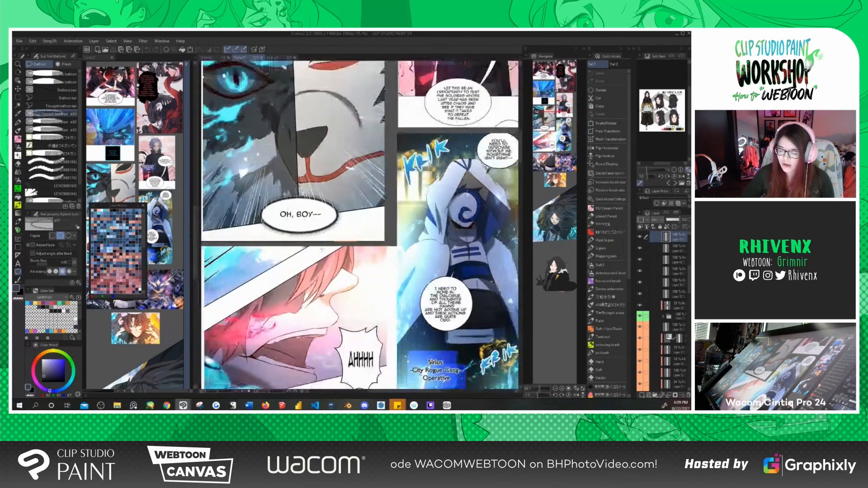
Examine the spiky "AHHHH" shout bubble in the pink-haired character panel alongside the hooded character's name caption
left_click_drag(313, 312, 318, 247)
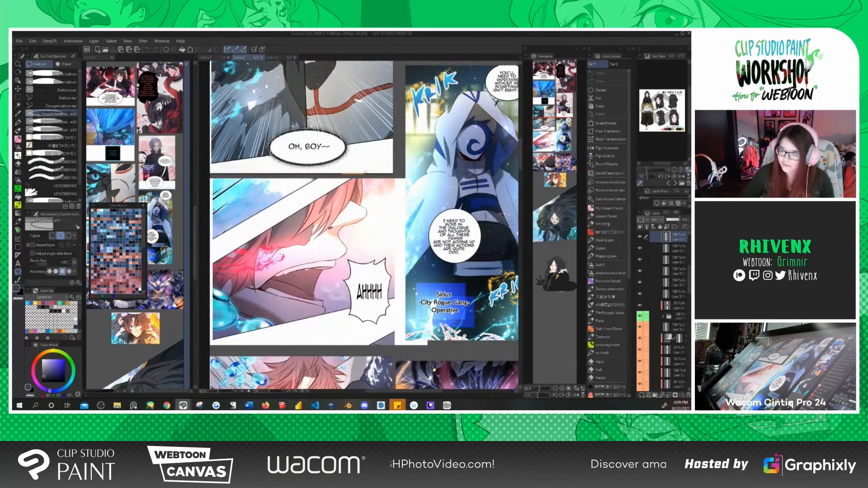
left_click_drag(451, 185, 436, 195)
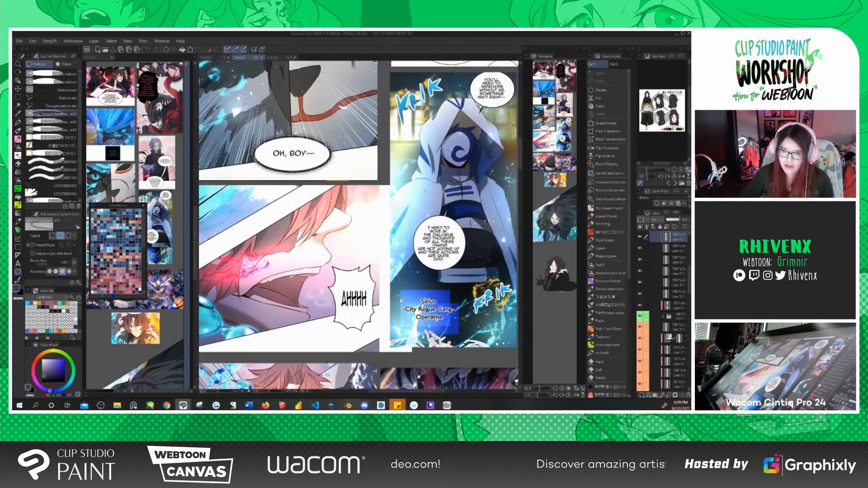
scroll(388, 176, "down", 1)
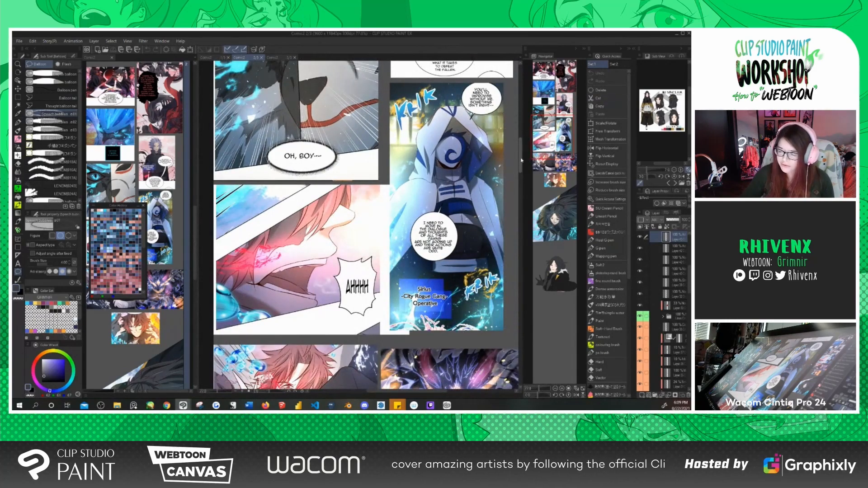
left_click_drag(521, 161, 521, 158)
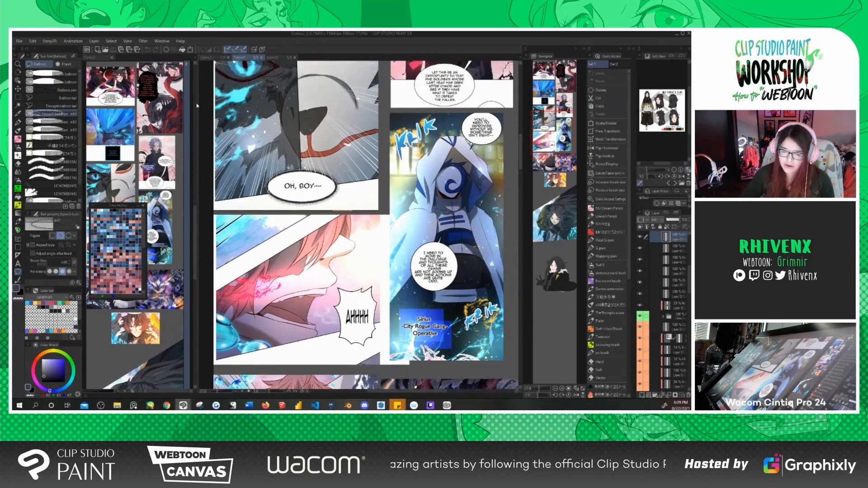
Switch to the in-progress webtoon page and examine the large blue-and-orange sound-effect lettering above the dark-haired character panel
left_click(215, 60)
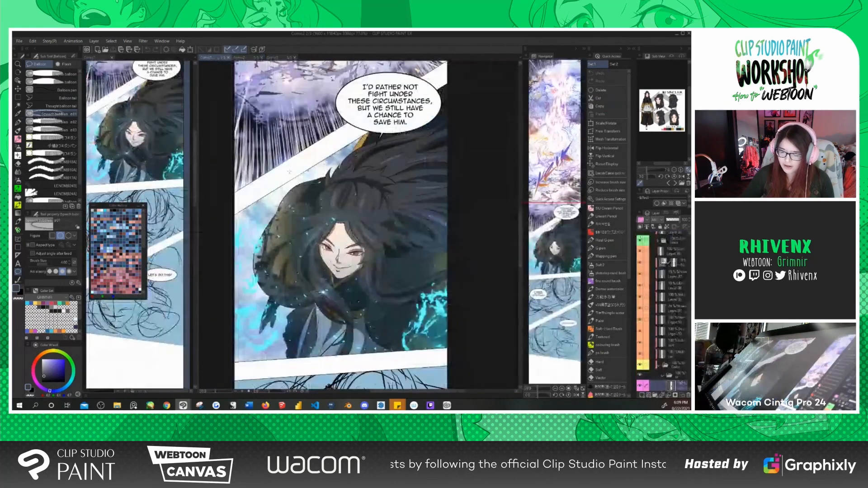
scroll(342, 224, "up", 10)
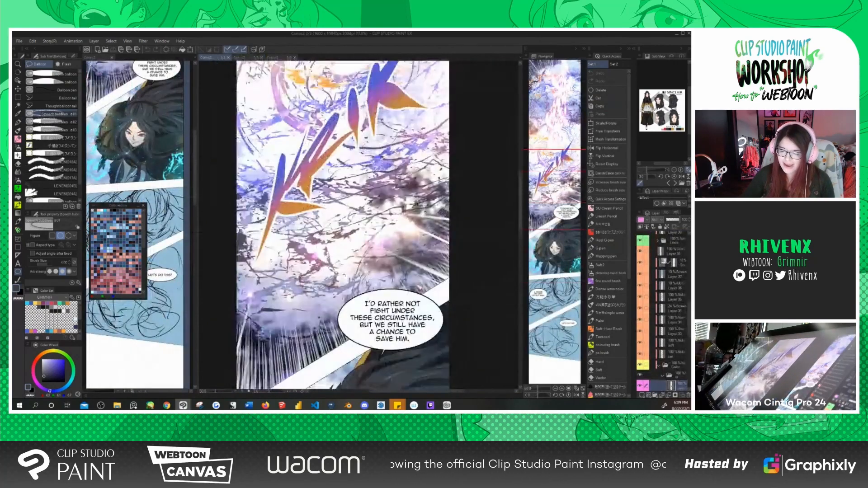
scroll(370, 153, "up", 2)
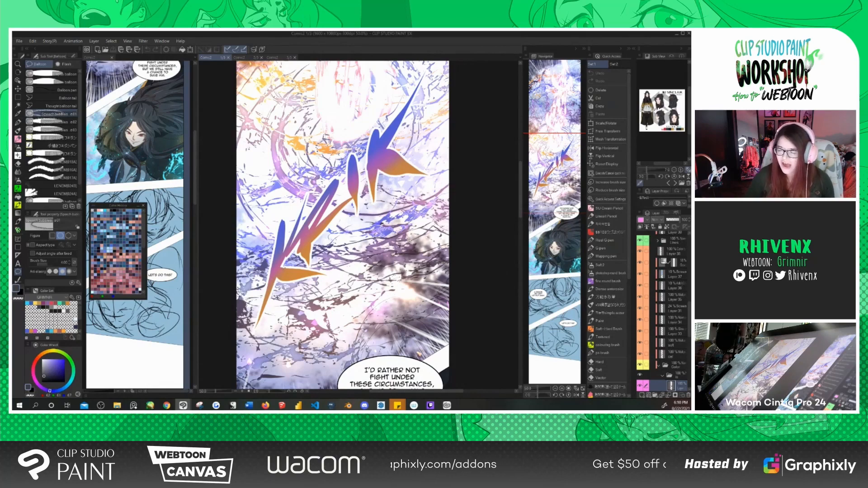
Return to the example collage and examine the "SLAP" panel's hand-drawn sound effects up close
left_click(246, 57)
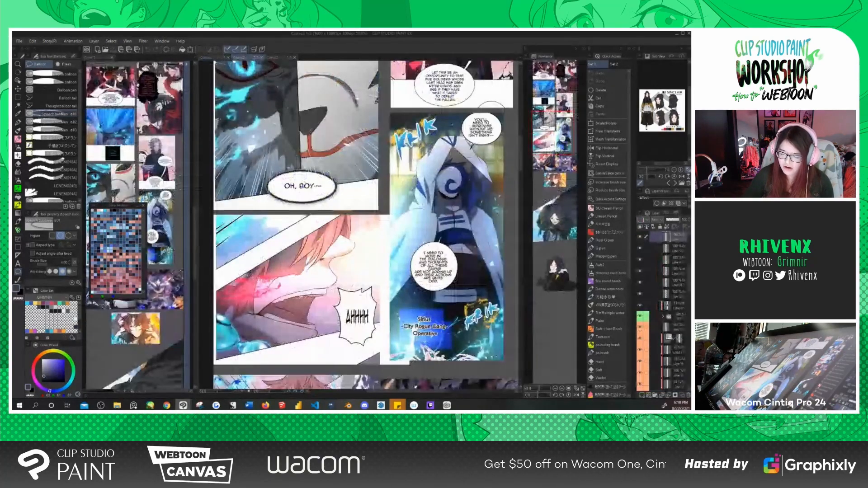
left_click_drag(327, 295, 338, 155)
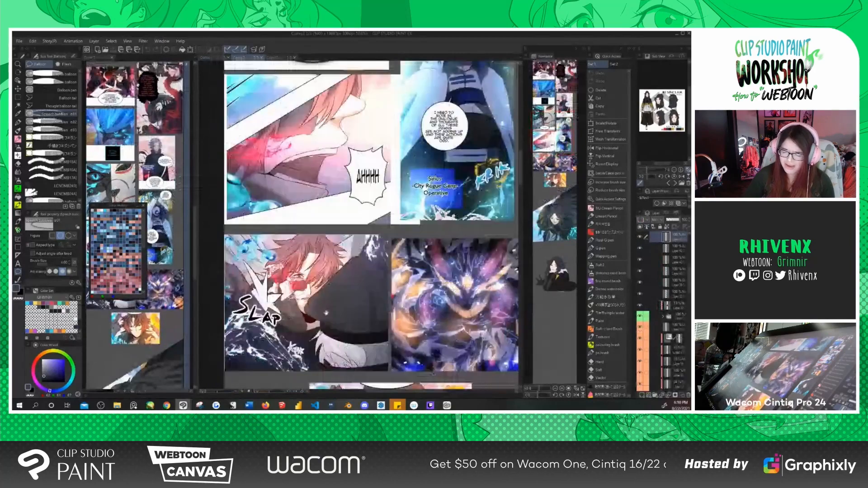
left_click_drag(326, 313, 332, 206)
scroll(269, 183, "up", 2)
scroll(311, 262, "up", 2)
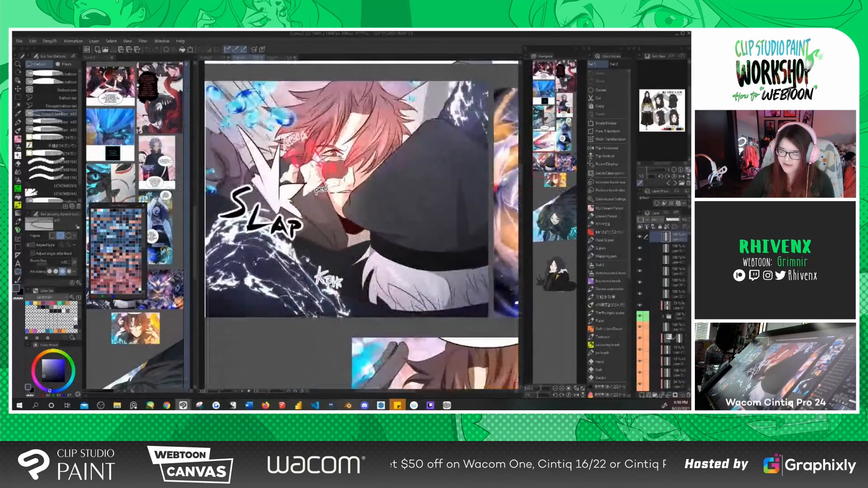
left_click_drag(316, 262, 313, 268)
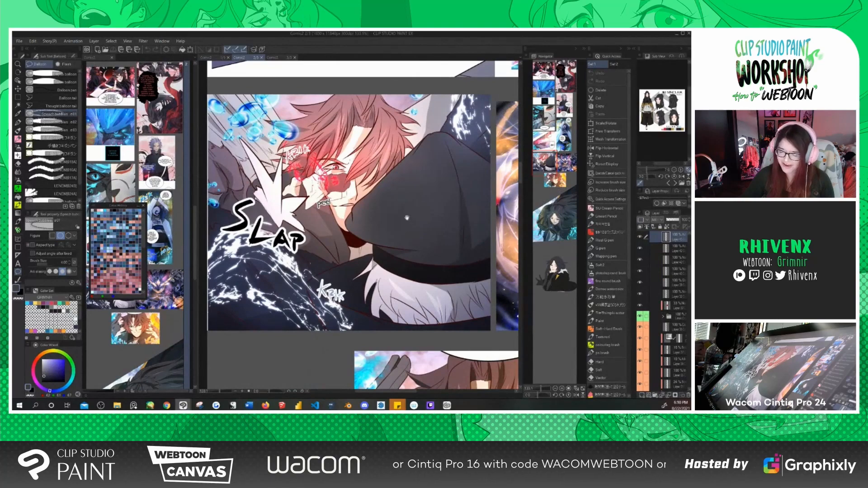
left_click_drag(429, 230, 423, 242)
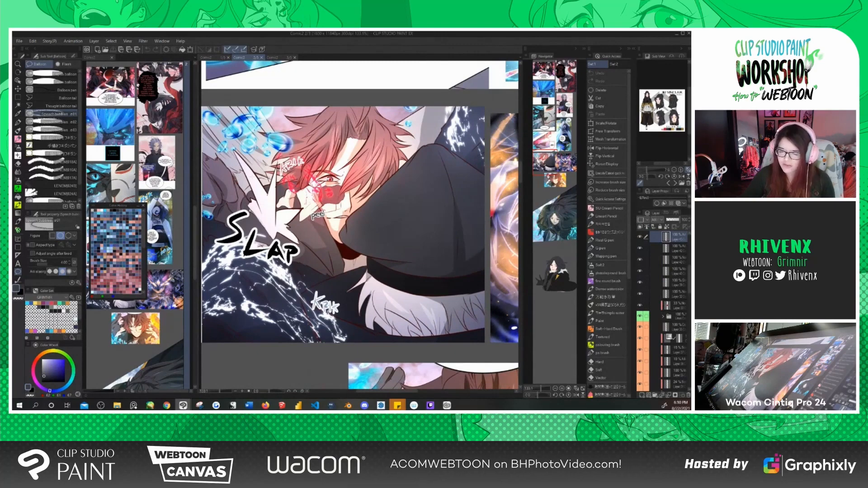
Switch back to the in-progress page and examine how the diagonal sound-effect lettering fits its branch-filled panel
left_click(210, 57)
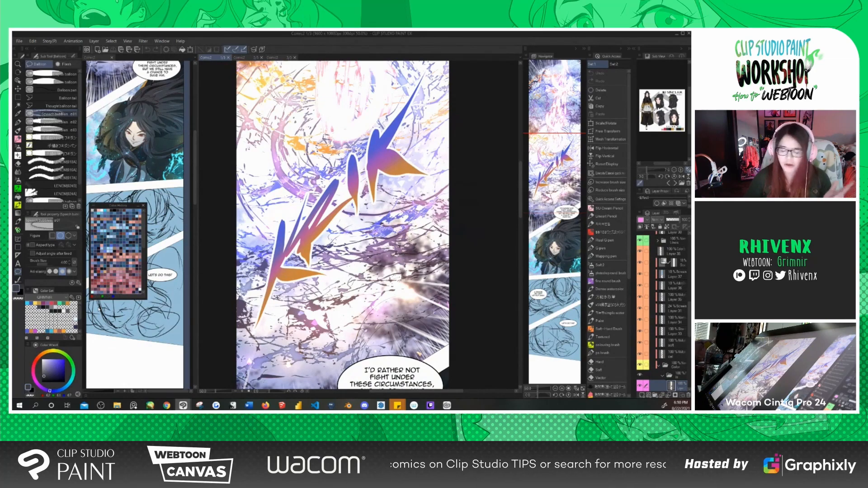
key("ctrl+minus")
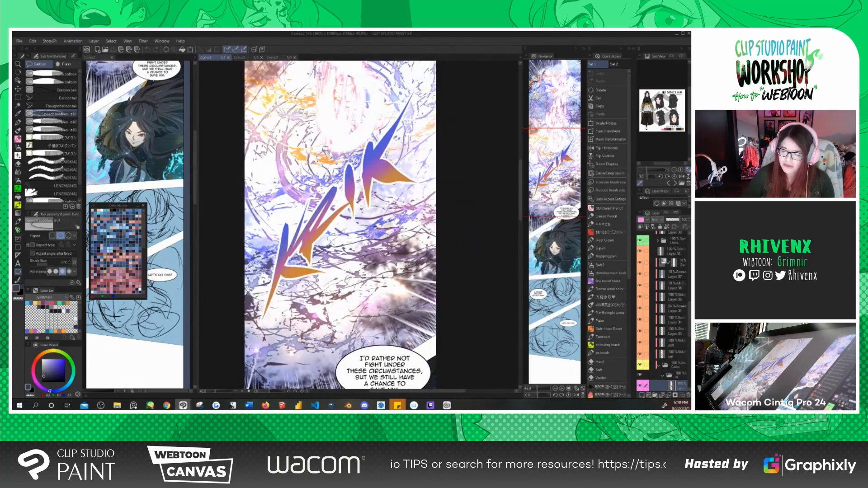
scroll(339, 225, "up", 5)
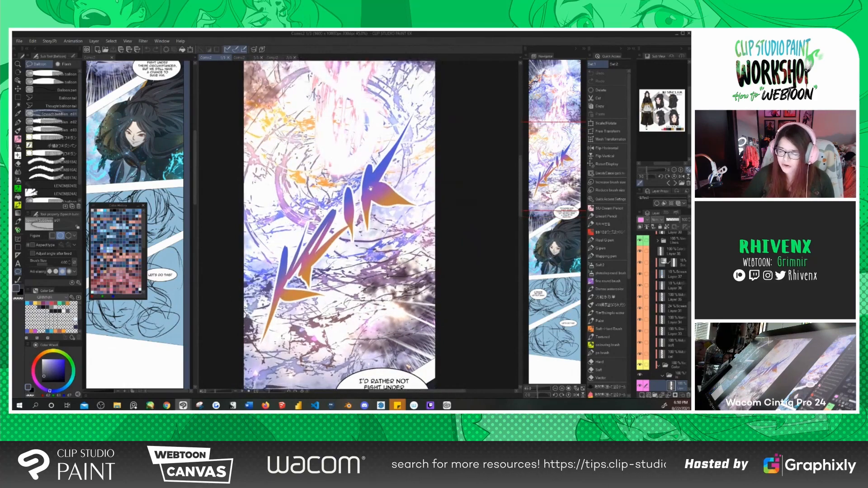
mouse_move(339, 225)
left_mouse_down()
mouse_move(340, 280)
mouse_move(335, 219)
mouse_move(340, 353)
mouse_move(368, 209)
left_mouse_up()
scroll(342, 286, "down", 3)
Survey the tall panel from the speech bubble below the lettering up to the glowing pink light streaks above it
left_click_drag(344, 349, 337, 268)
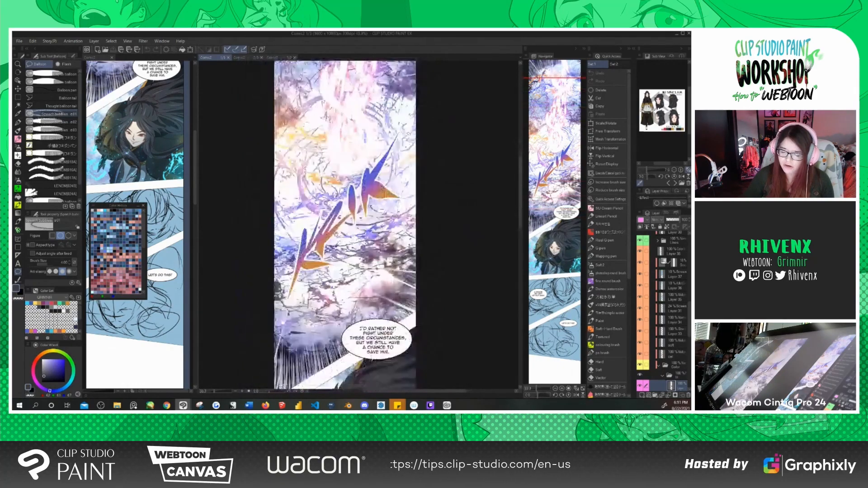
left_click_drag(328, 328, 319, 225)
left_click_drag(335, 194, 315, 347)
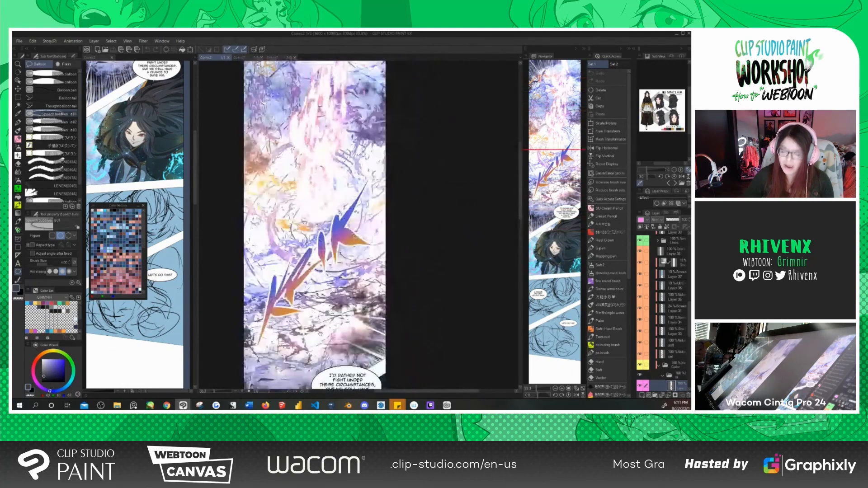
scroll(321, 204, "up", 1)
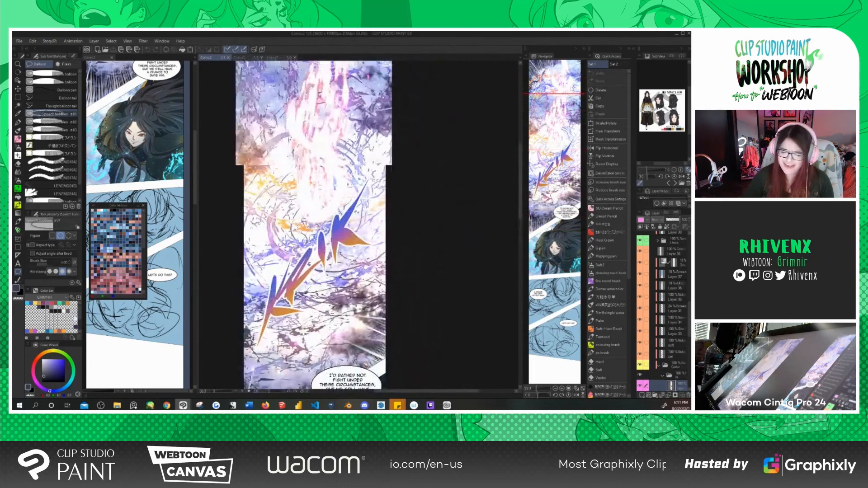
left_click_drag(322, 272, 334, 239)
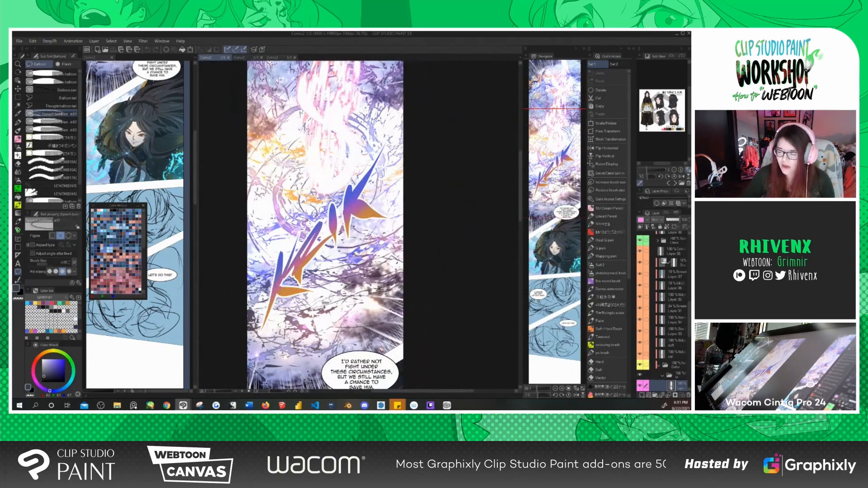
scroll(344, 238, "up", 5)
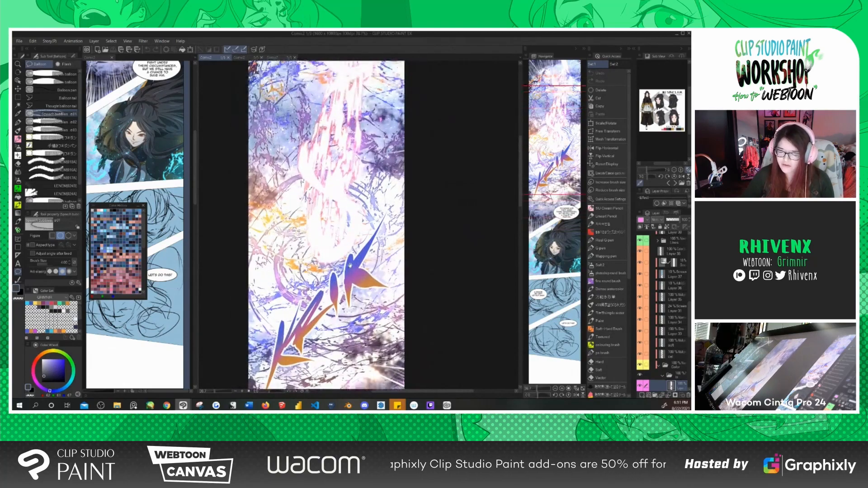
left_click_drag(350, 265, 352, 263)
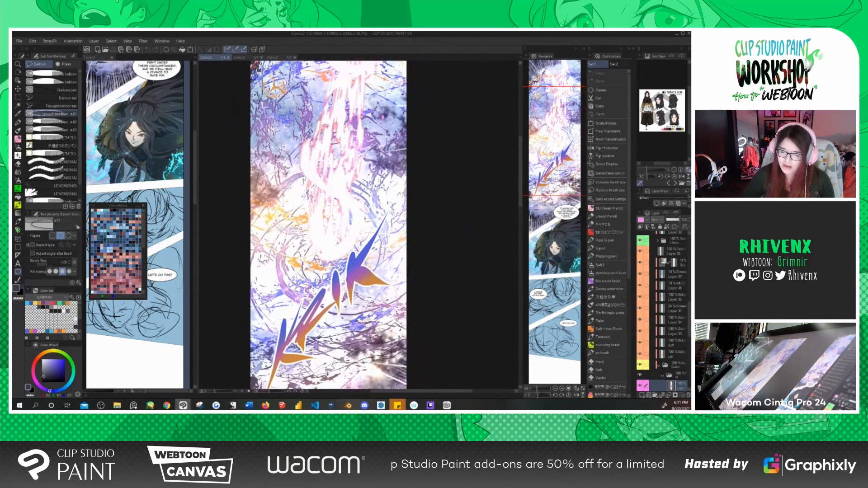
Compare the collage's "SLAP" panel lettering with the large sound effect and speech bubble on the in-progress page
left_click(251, 58)
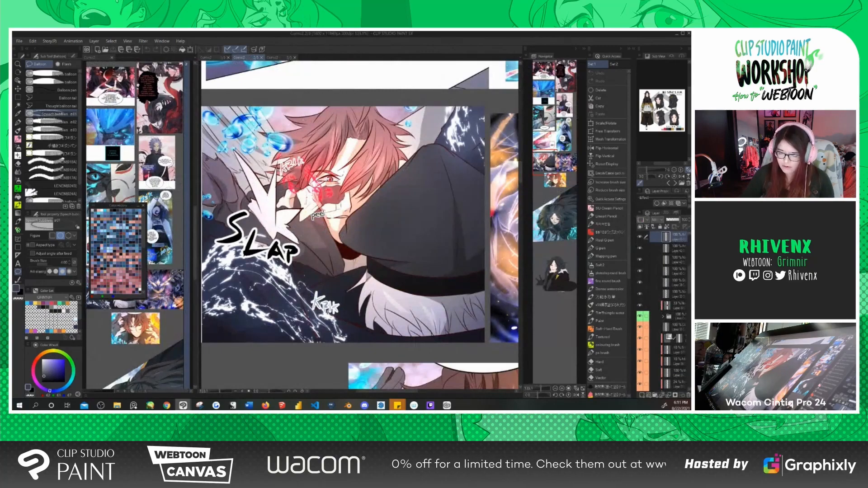
scroll(285, 152, "up", 2)
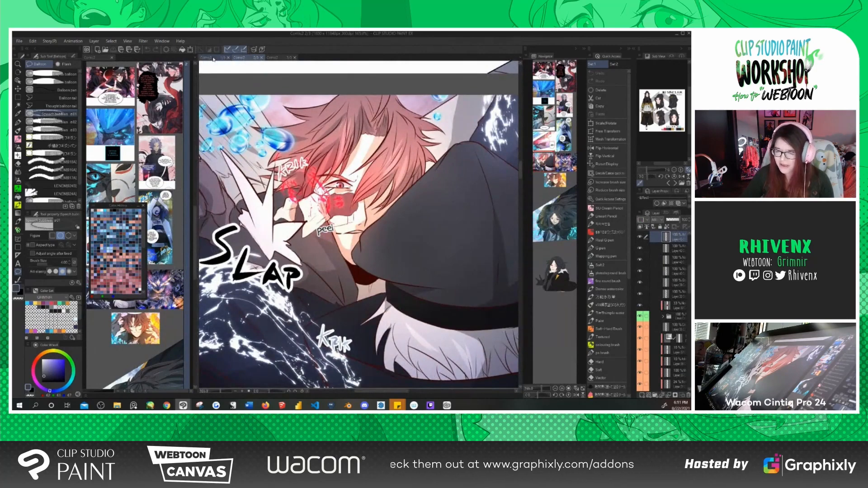
left_click(213, 59)
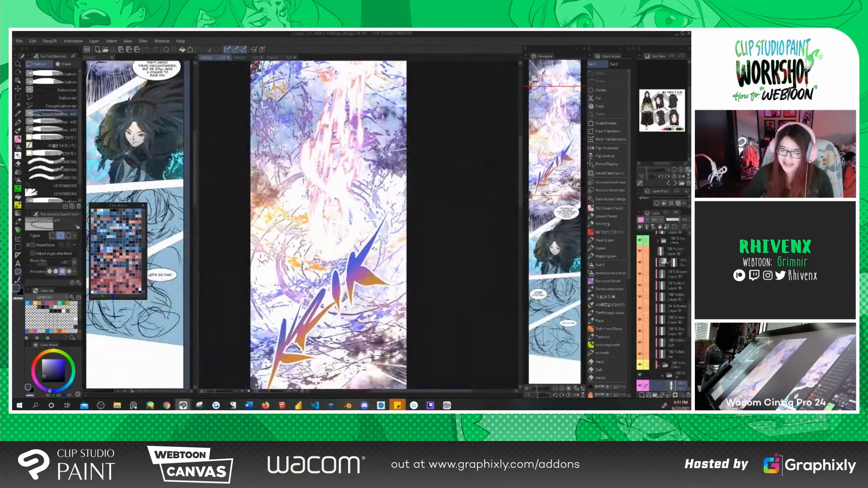
scroll(320, 322, "down", 5)
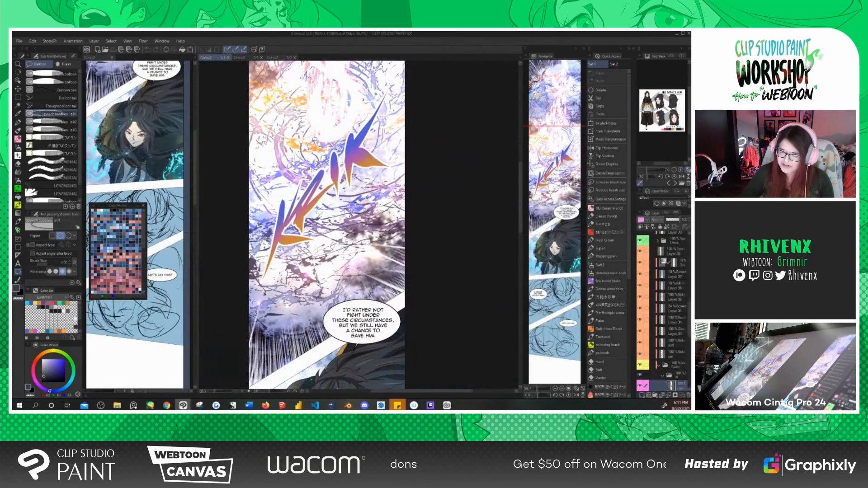
Examine the colours and white outline of the in-progress page's large sound-effect lettering up close
scroll(351, 147, "up", 3)
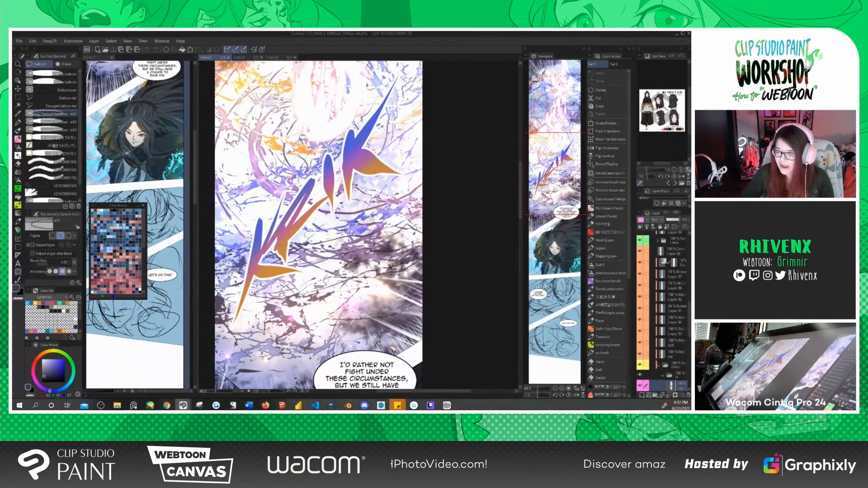
left_click_drag(284, 249, 292, 280)
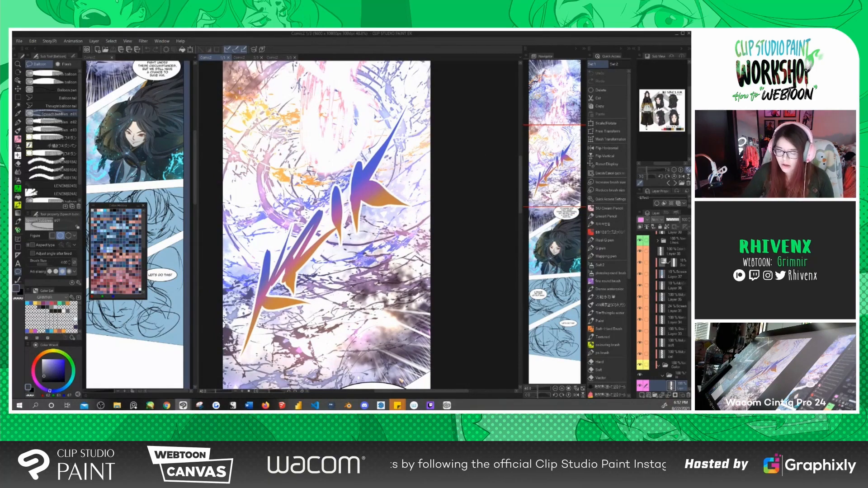
left_click_drag(348, 293, 357, 276)
scroll(337, 235, "down", 1)
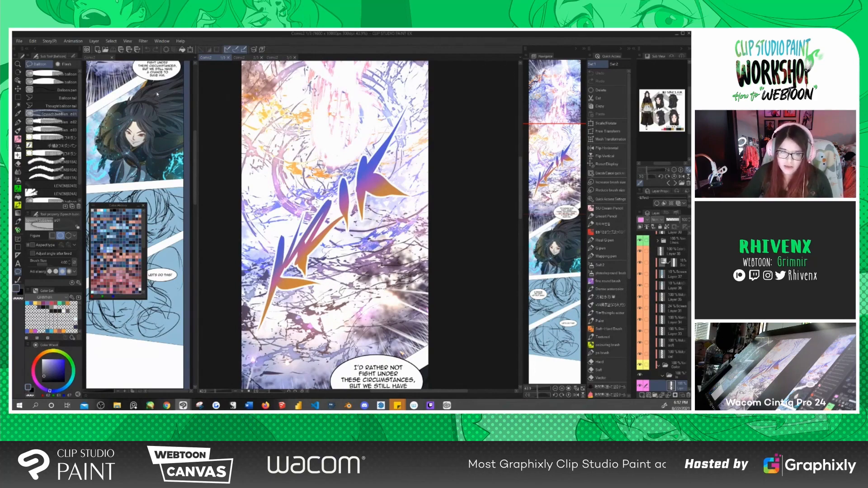
Compare the in-progress page's sound-effect lettering with the collage's "SLAP" panel and its black speech bubble with red text
mouse_move(329, 115)
left_mouse_down()
mouse_move(336, 150)
mouse_move(336, 126)
mouse_move(337, 138)
left_mouse_up()
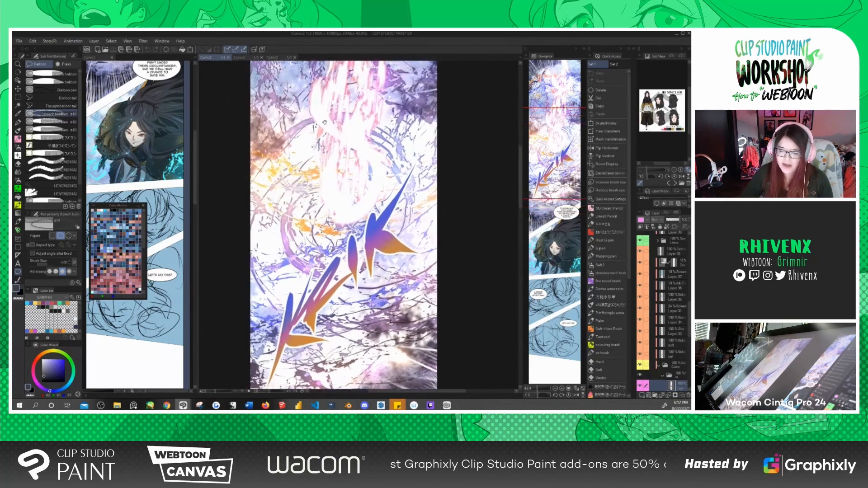
left_click(248, 58)
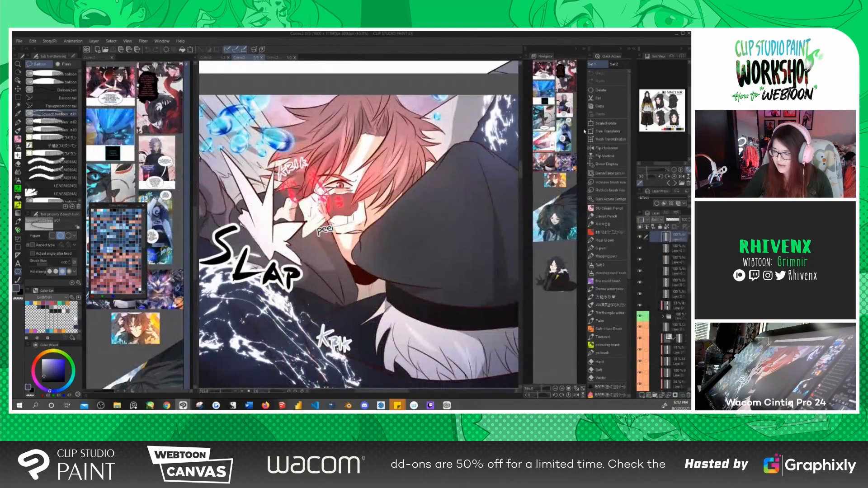
left_click(562, 72)
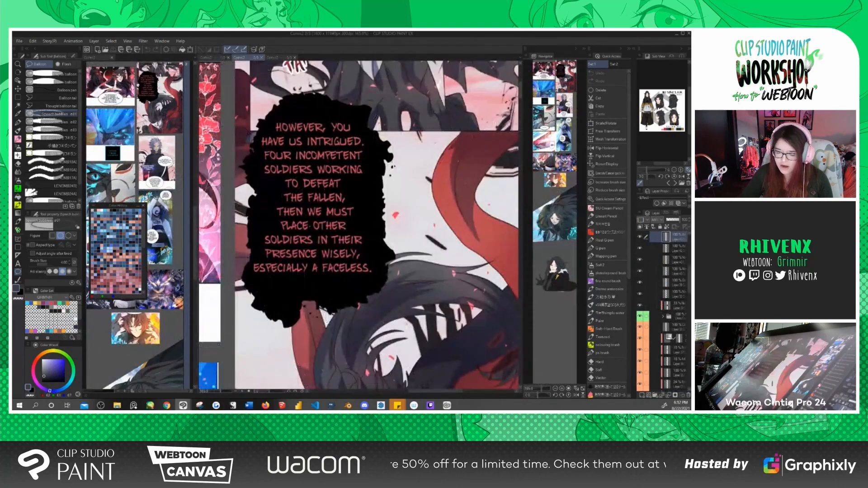
scroll(337, 188, "down", 2)
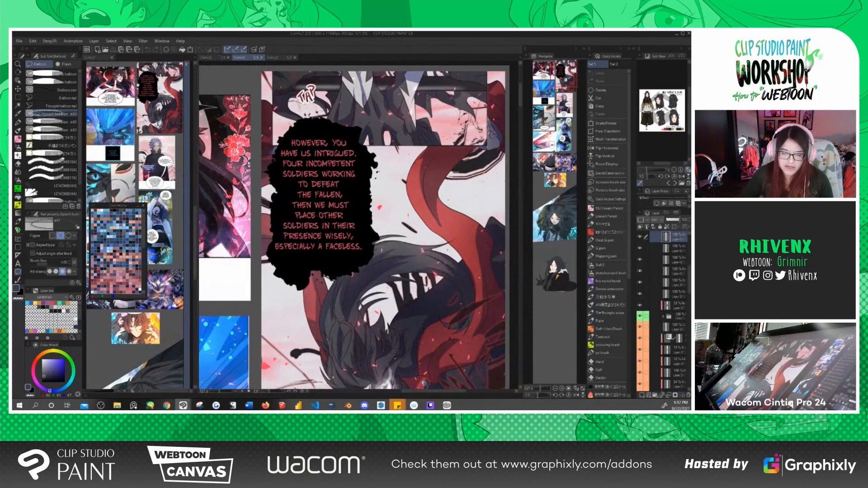
scroll(366, 171, "down", 3)
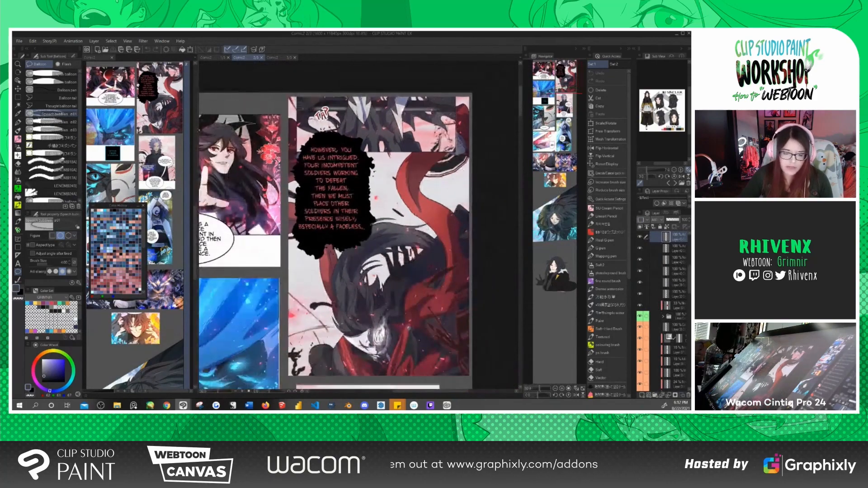
left_click_drag(330, 257, 406, 227)
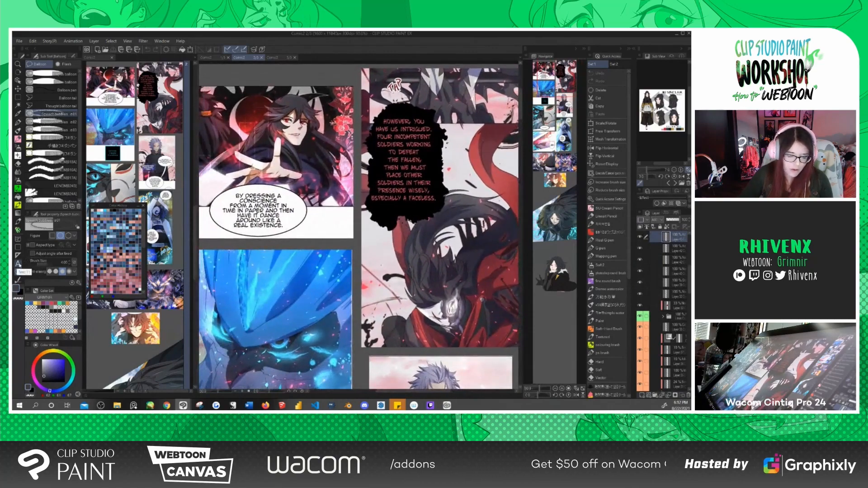
Create a new font list named "brand" in the Text tool's font list settings
left_click(18, 264)
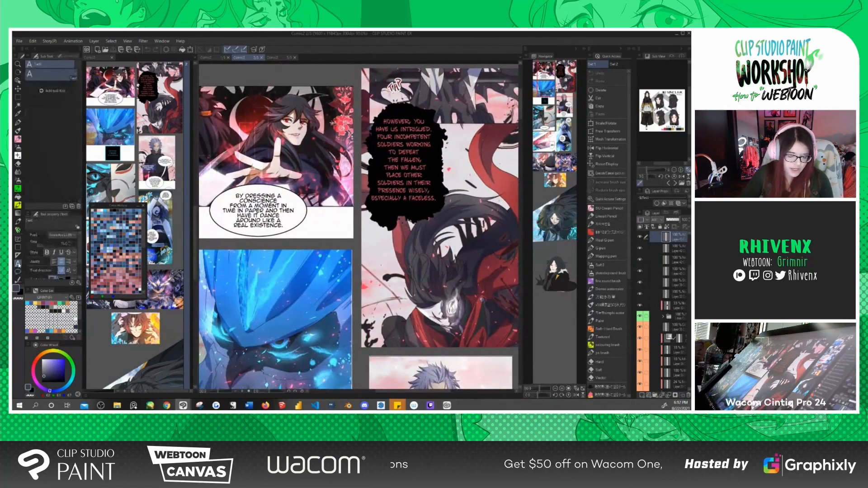
left_click(74, 236)
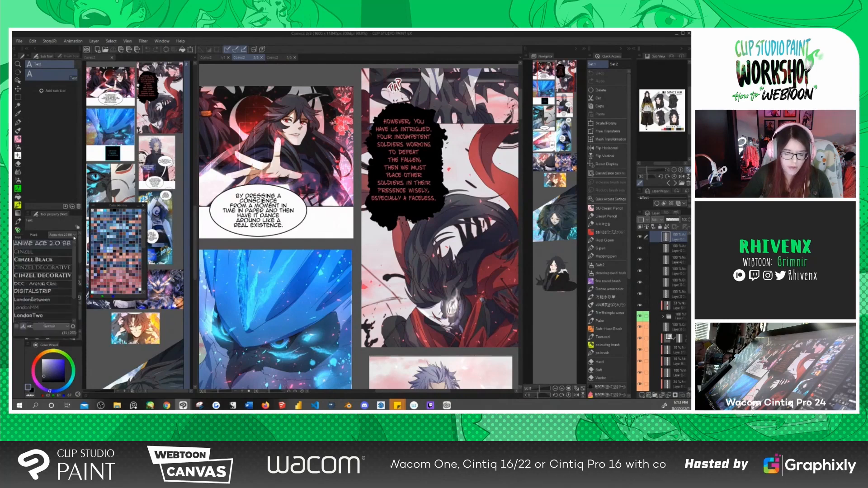
left_click(50, 328)
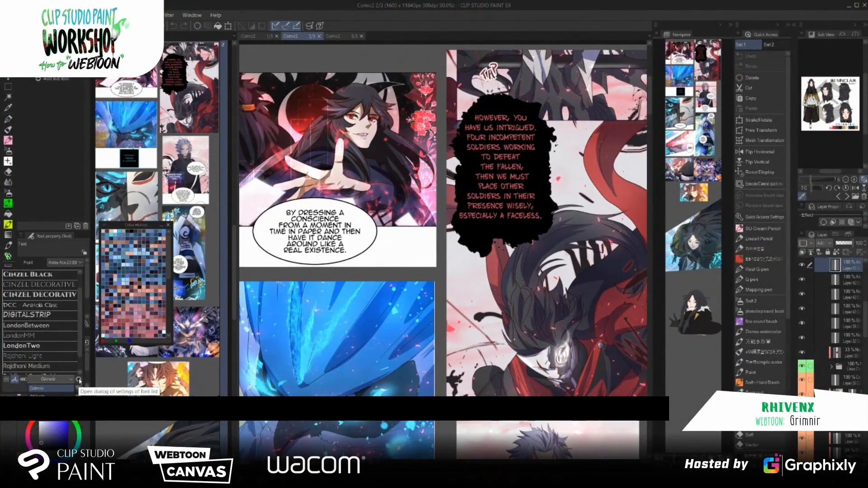
left_click(79, 380)
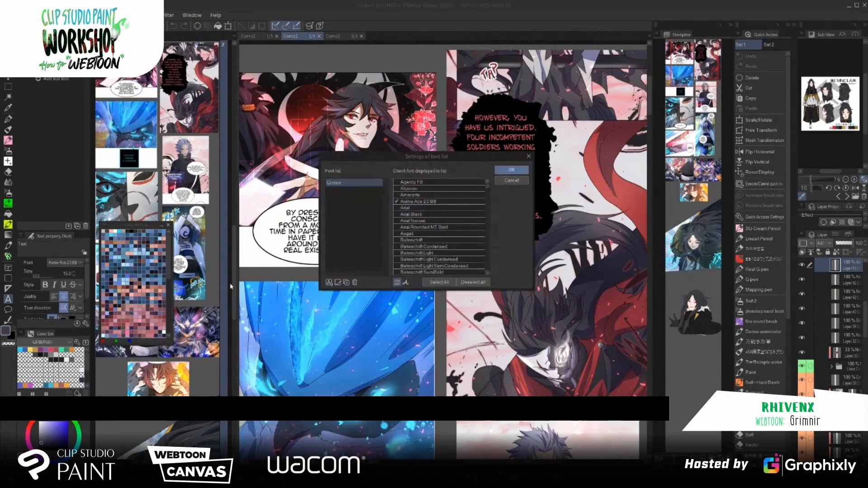
left_click(328, 283)
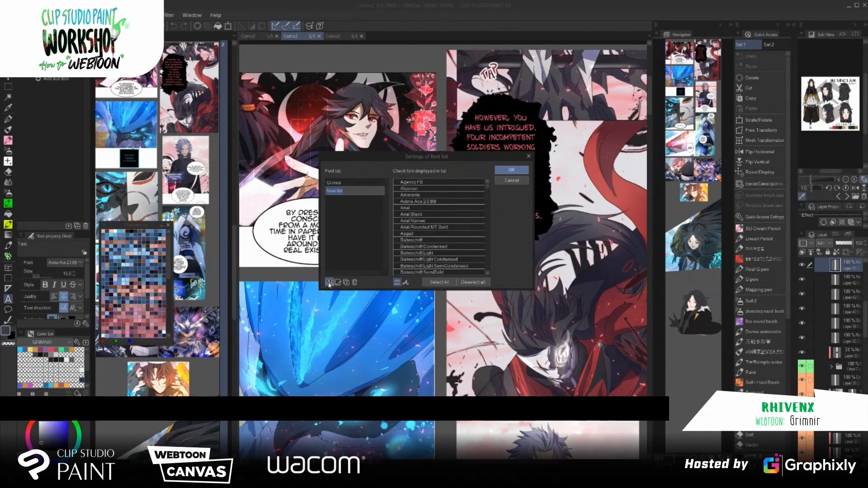
type("brand")
key("Return")
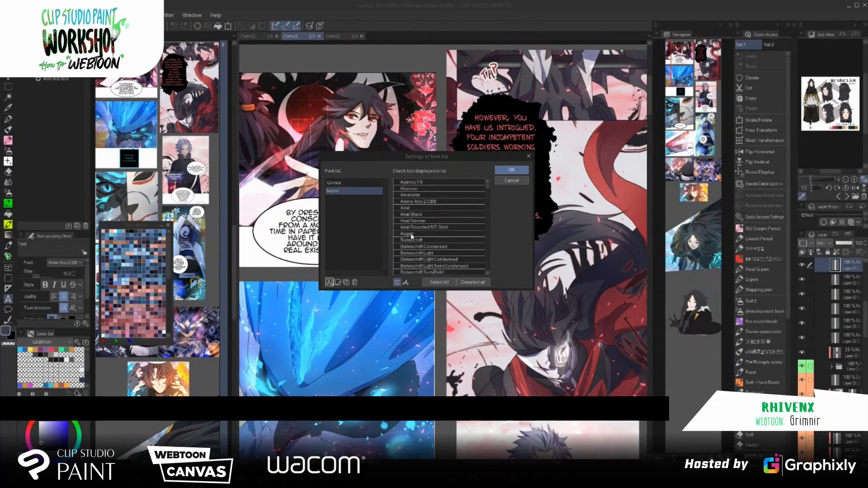
Include the LondonBetween, LondonMM and LondonTwo fonts in the new font list and save the font list settings
scroll(412, 236, "down", 3)
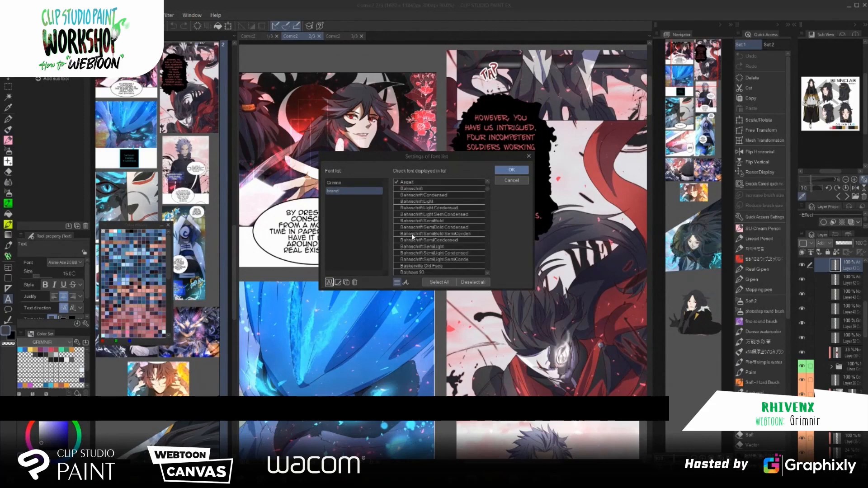
scroll(413, 236, "down", 10)
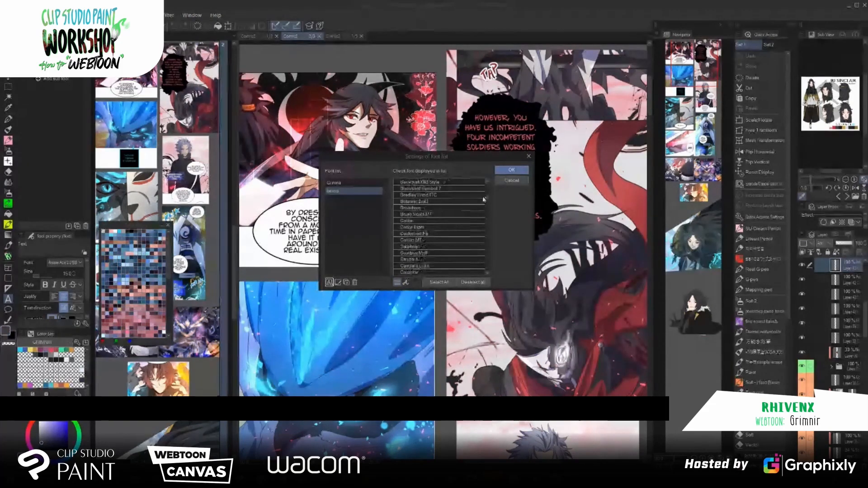
scroll(487, 200, "down", 10)
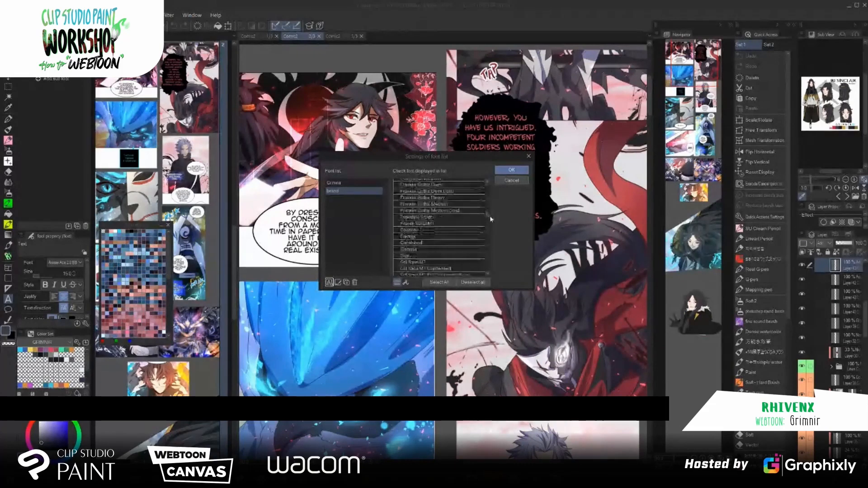
left_click_drag(490, 217, 493, 230)
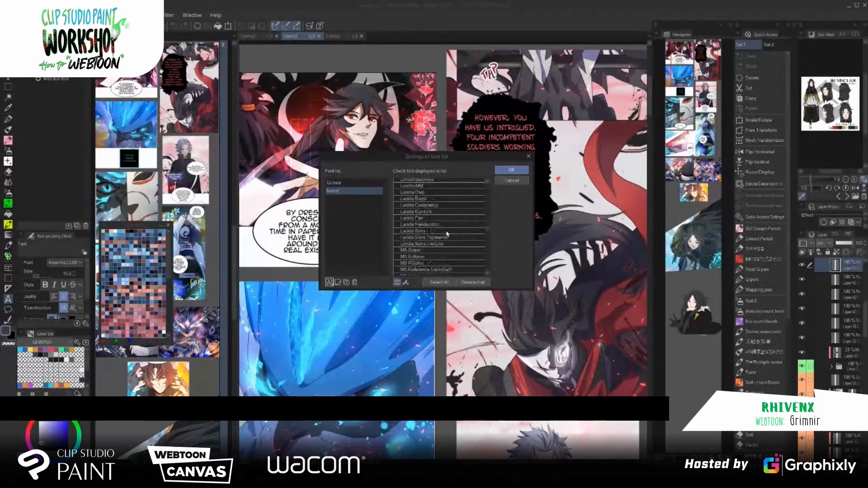
scroll(434, 224, "up", 2)
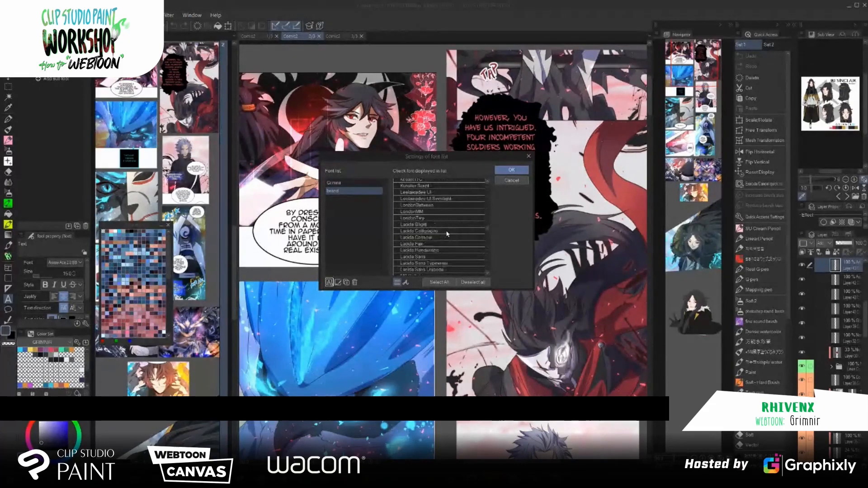
left_click(397, 205)
left_click(397, 212)
left_click(397, 218)
left_click(349, 183)
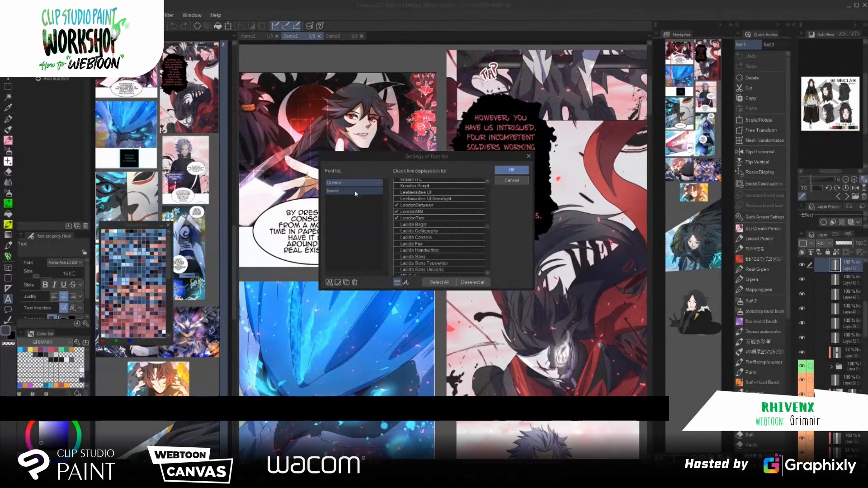
left_click(356, 192)
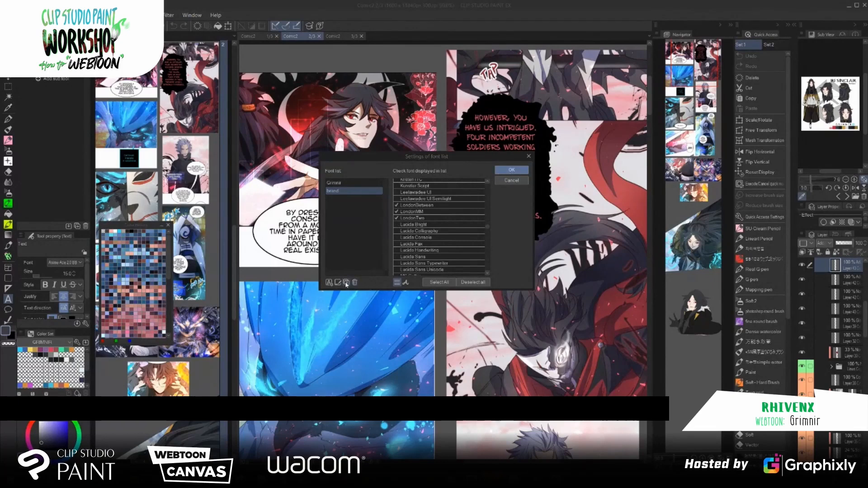
left_click(516, 173)
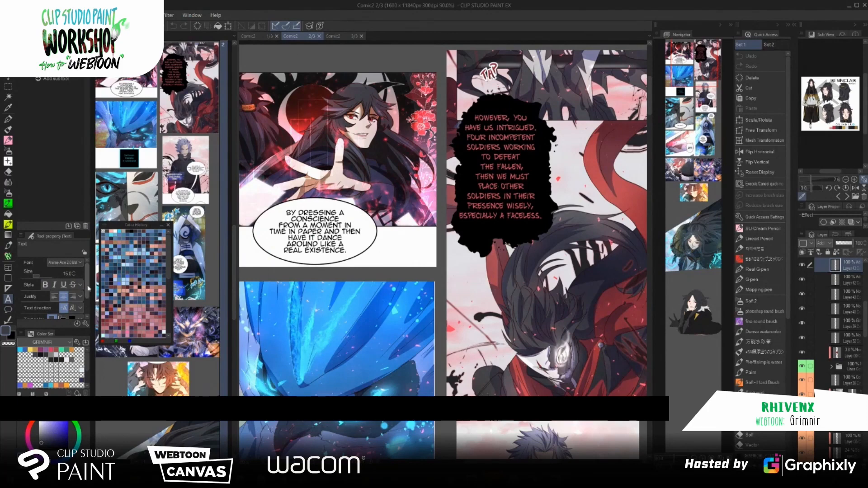
Set the Text tool's main colour to near black and review its remaining text properties
scroll(89, 289, "down", 2)
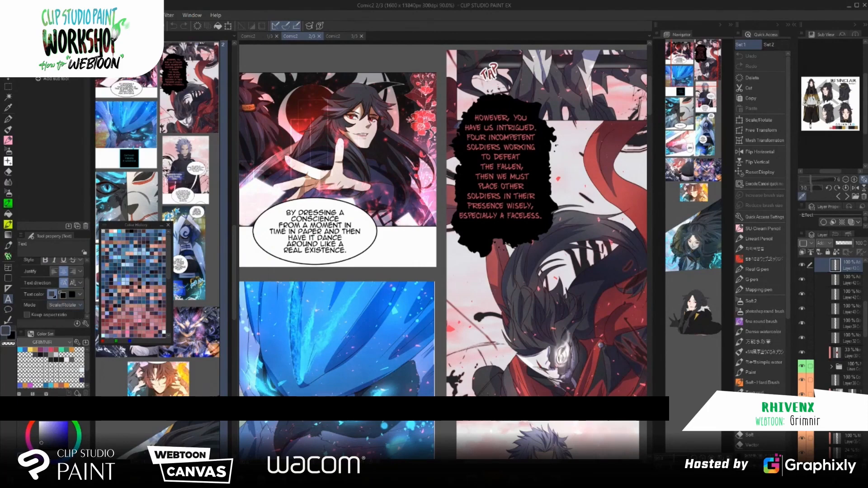
left_click(41, 448)
scroll(89, 290, "up", 2)
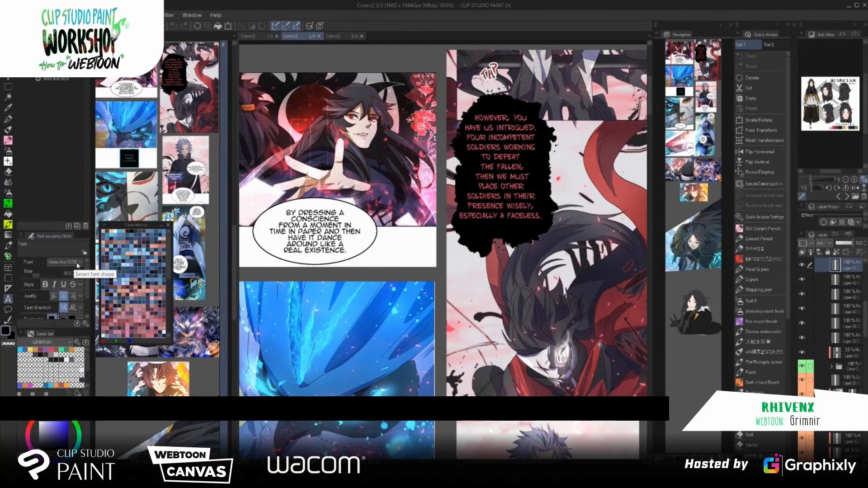
Switch to the blank third page and open the Story Editor for the comic project, accepting that the canvas histories are cleared
left_click(338, 36)
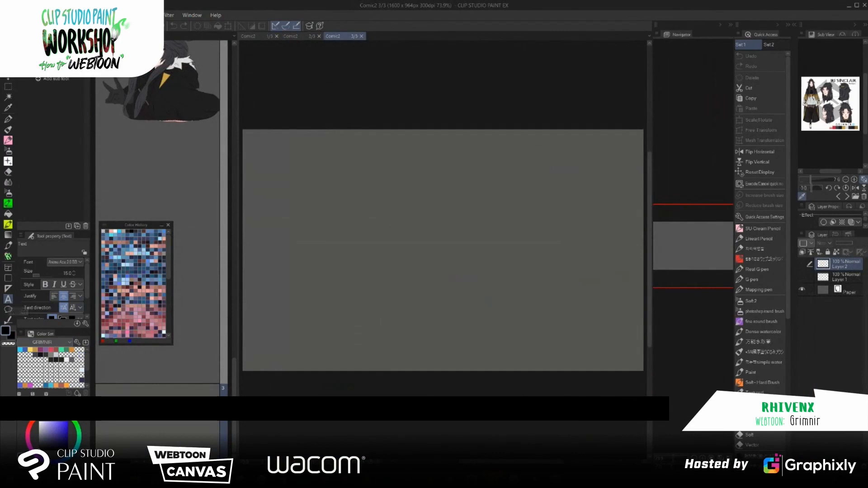
left_click(44, 15)
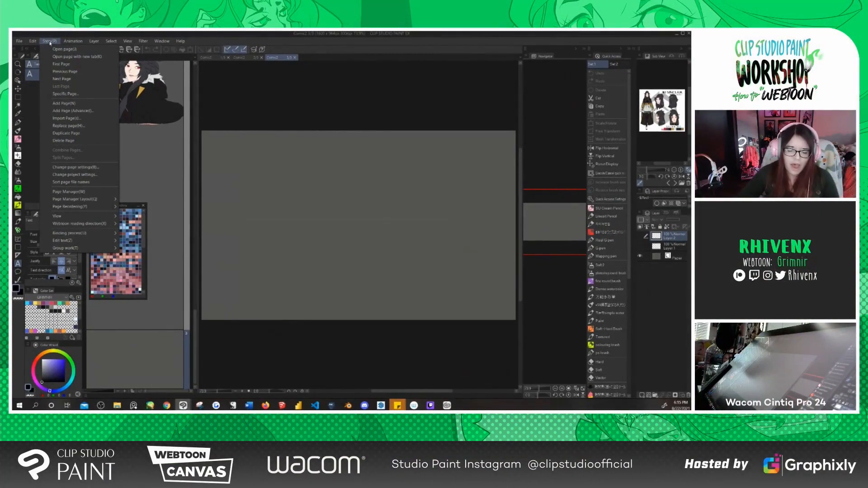
mouse_move(73, 41)
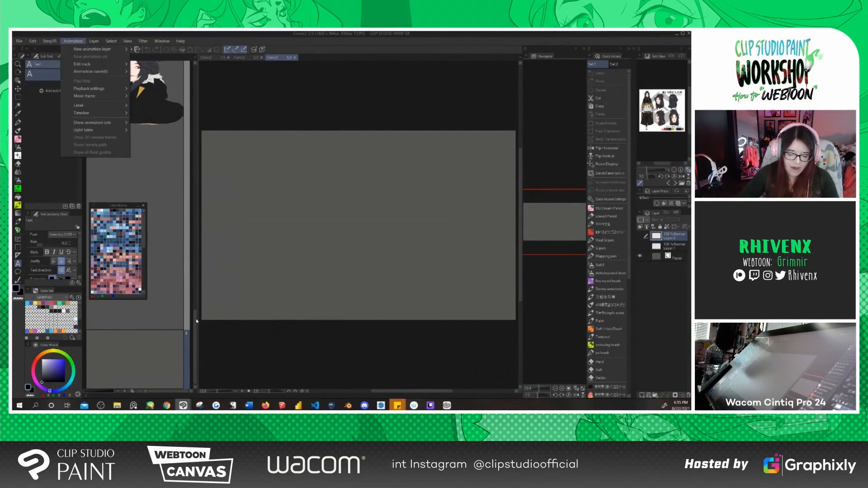
left_click(201, 230)
mouse_move(195, 323)
left_mouse_down()
mouse_move(200, 158)
mouse_move(207, 317)
left_mouse_up()
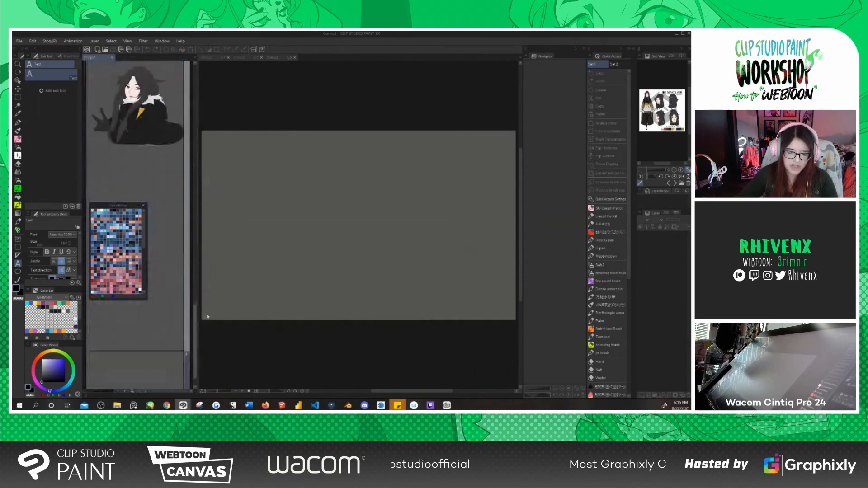
left_click(51, 42)
mouse_move(62, 45)
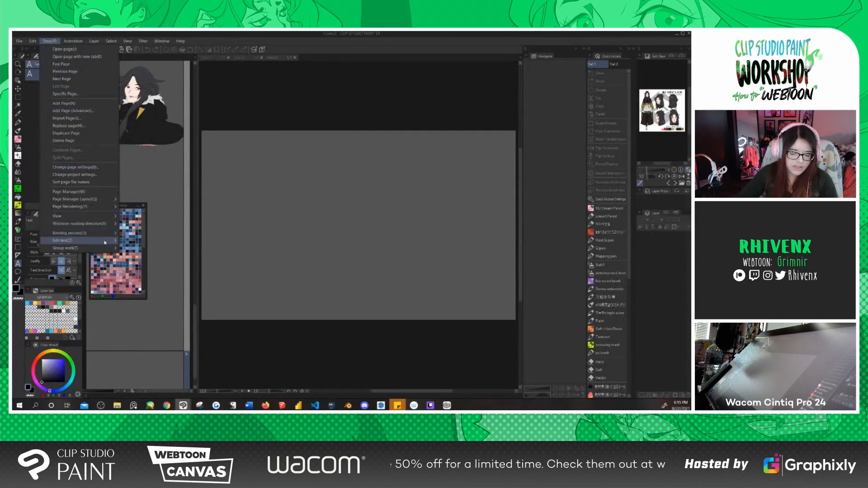
mouse_move(105, 243)
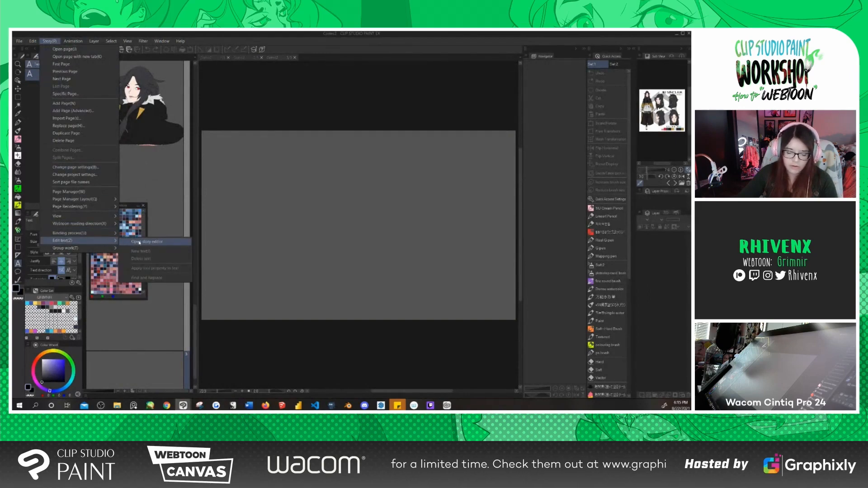
left_click(139, 242)
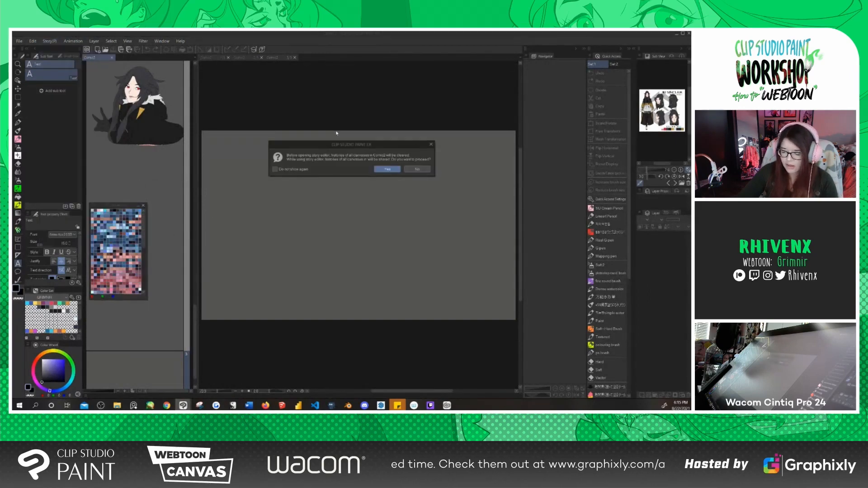
left_click(387, 170)
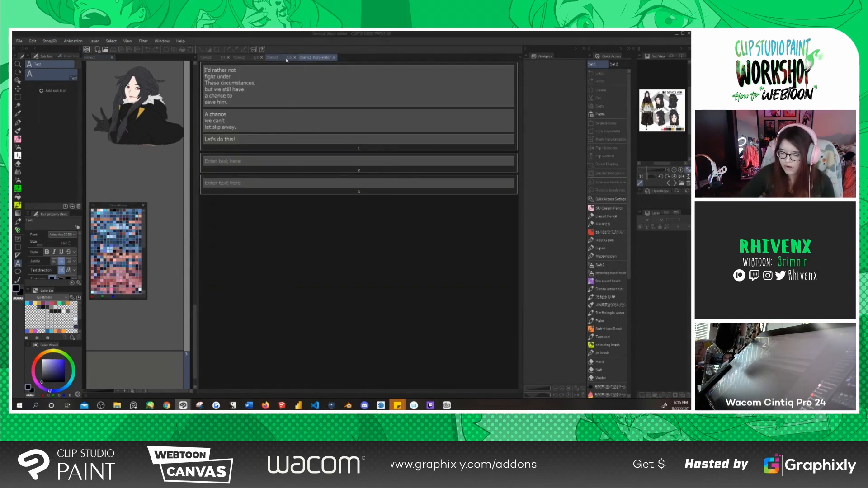
Dock the blank third page beside the Story Editor and enter "canvas squad" as page 3's text
left_click_drag(282, 60, 196, 99)
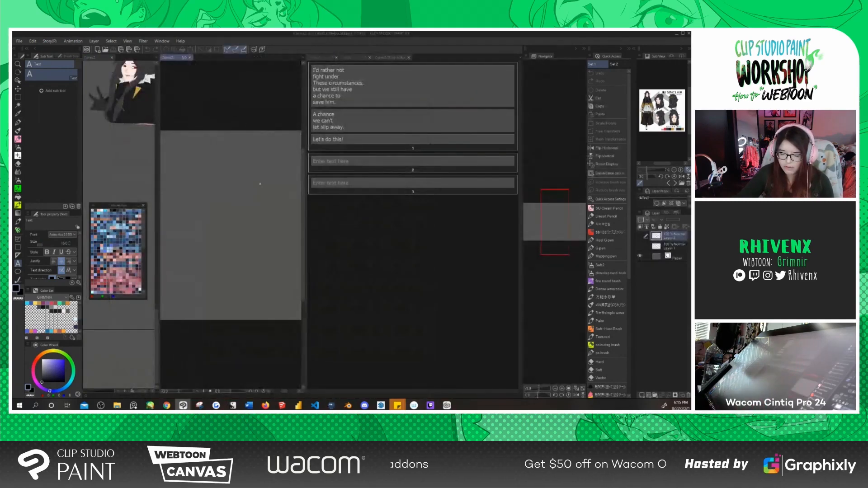
left_click_drag(252, 190, 227, 160)
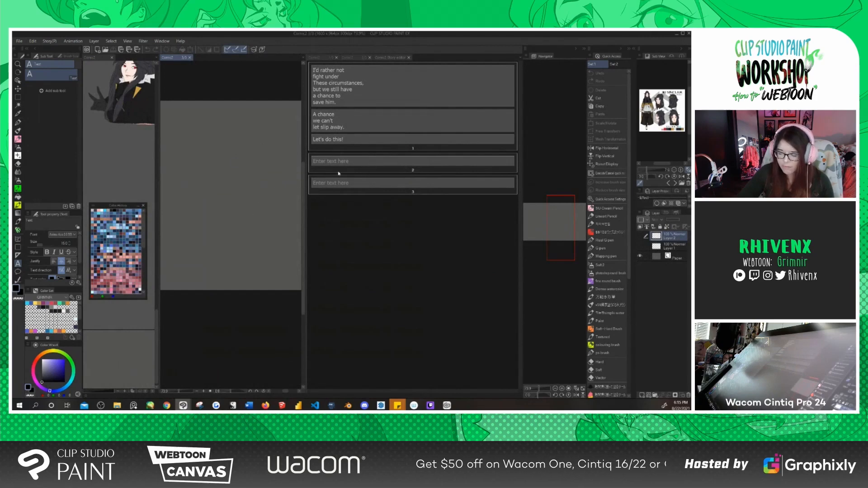
left_click(363, 183)
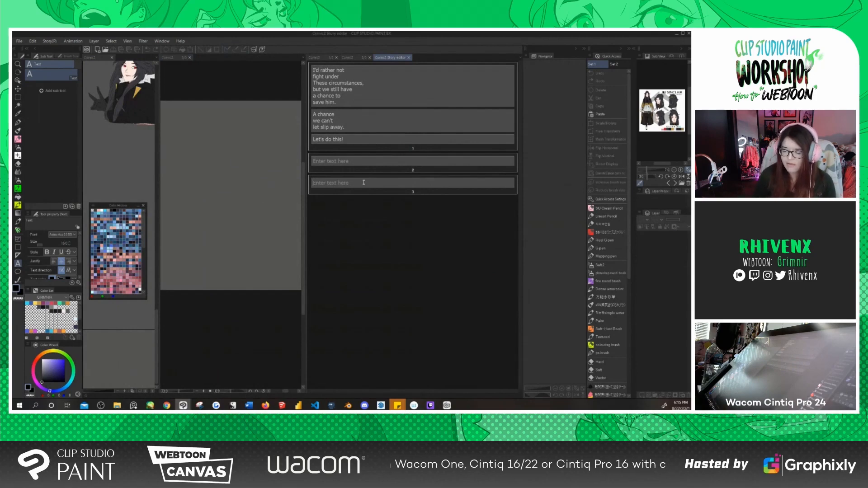
type("can")
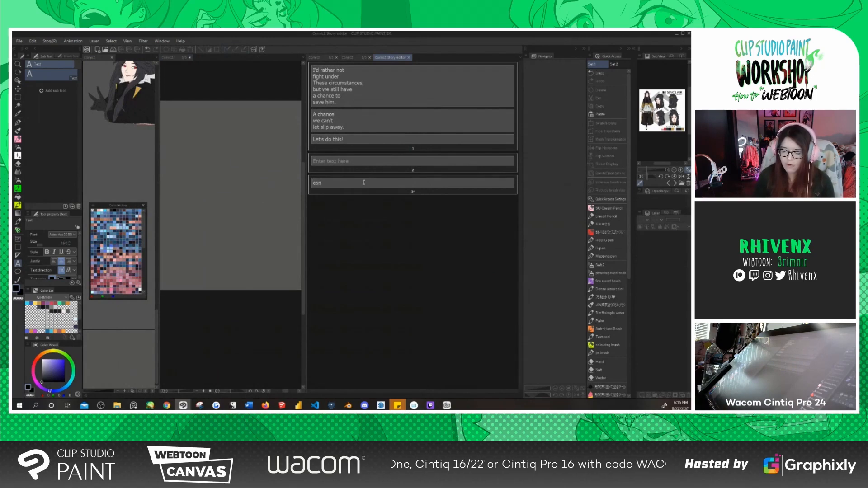
type("vas squad")
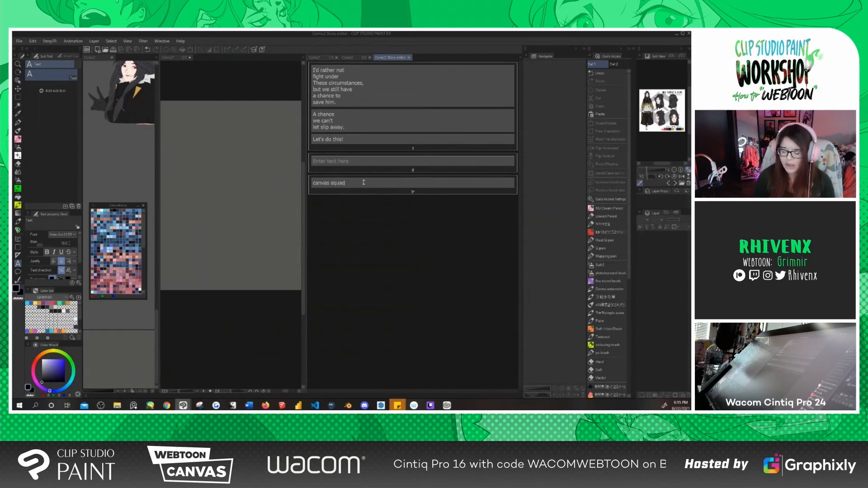
Add "discover squad" and "challenge league" as separate text entries on page 3 in the Story Editor
key("Return")
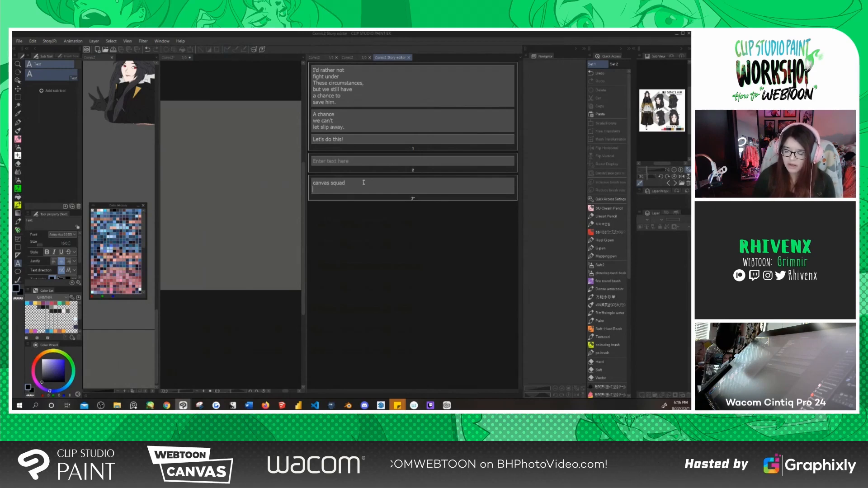
key("Return")
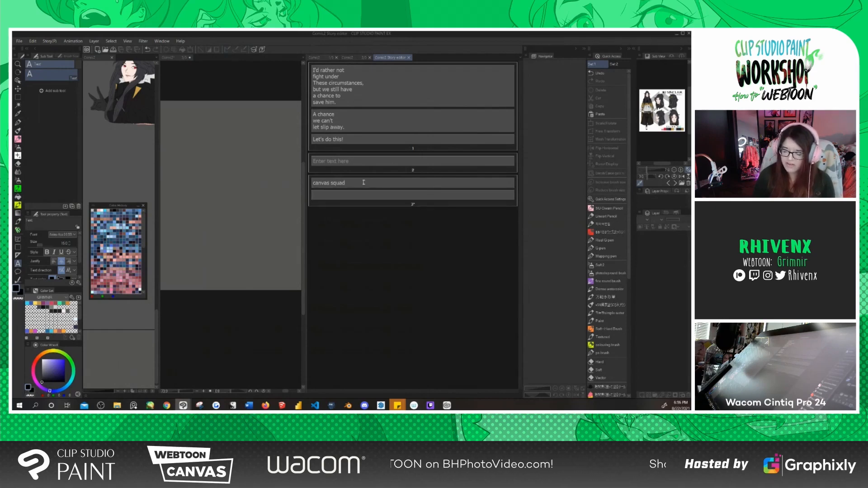
type("discov")
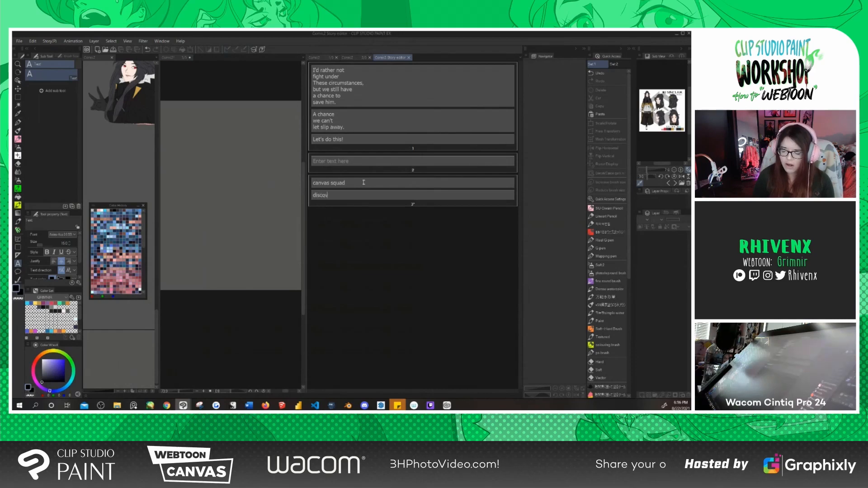
type("er squad")
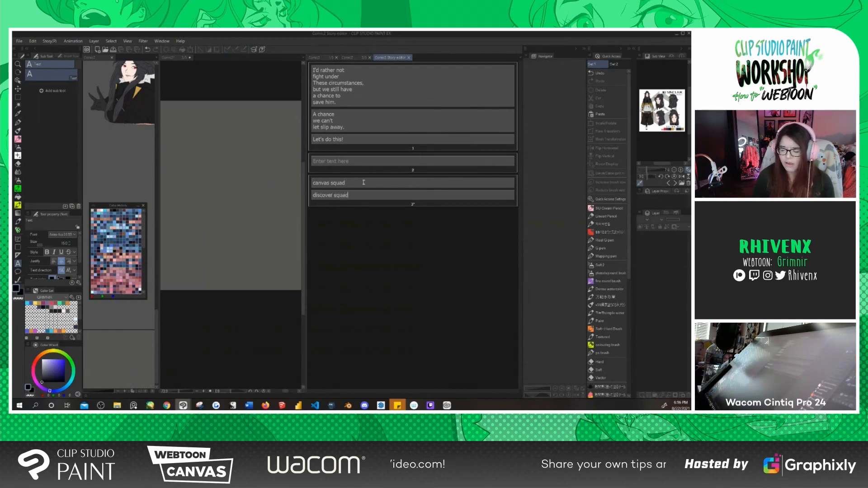
key("Return")
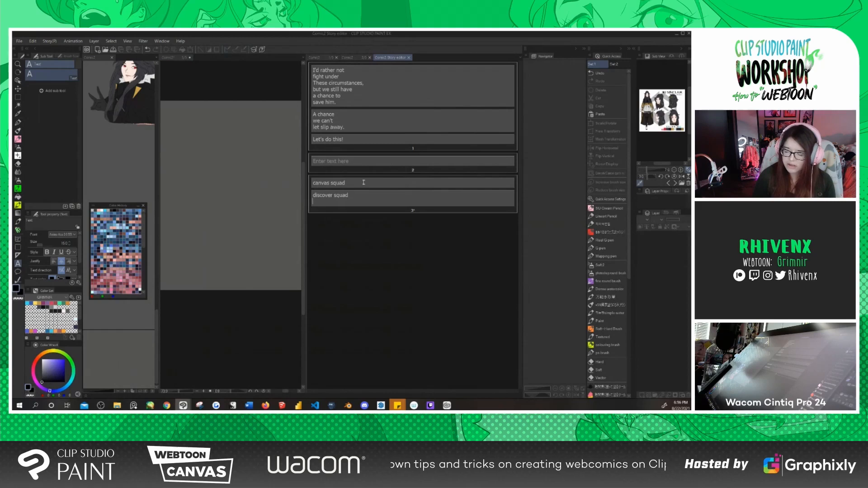
key("Return")
type("chal")
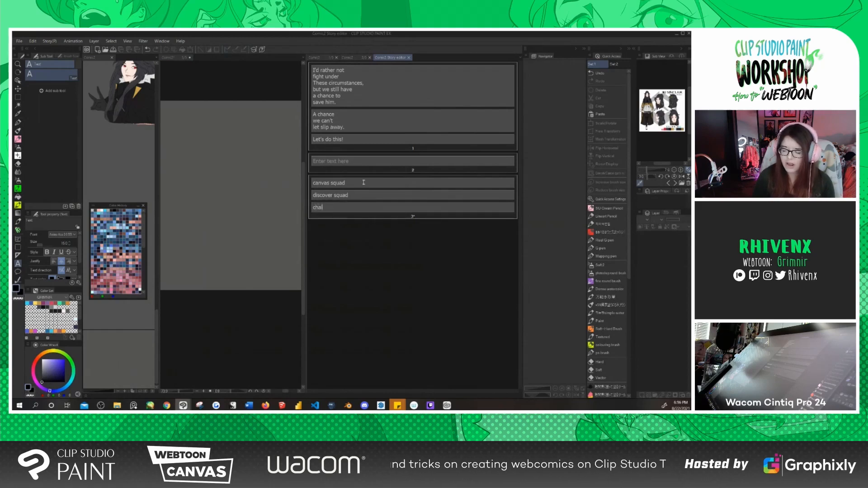
type("lenge lea")
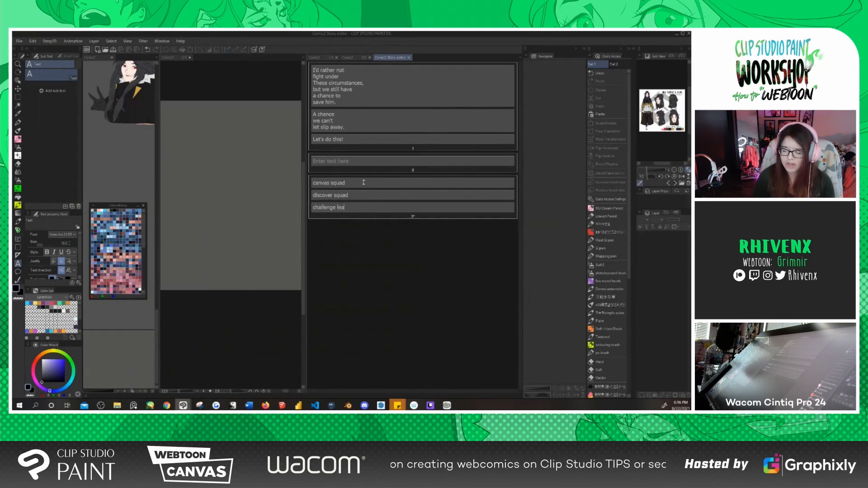
type("gue")
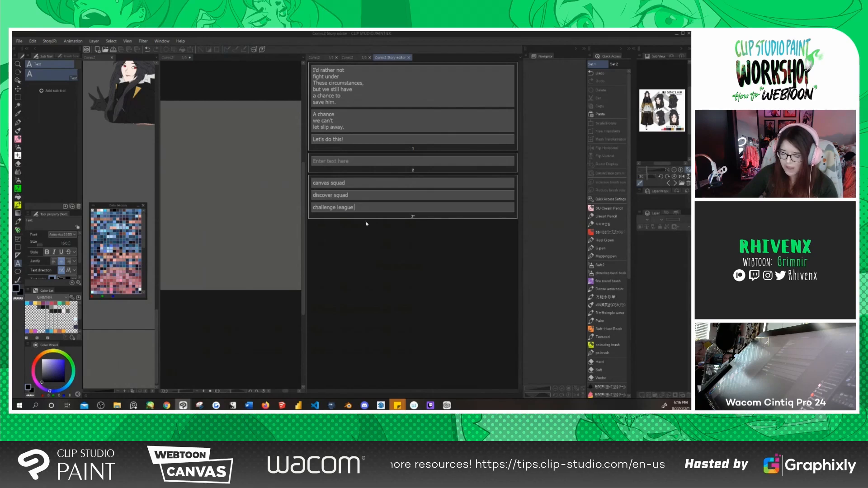
key("Return")
key("Return")
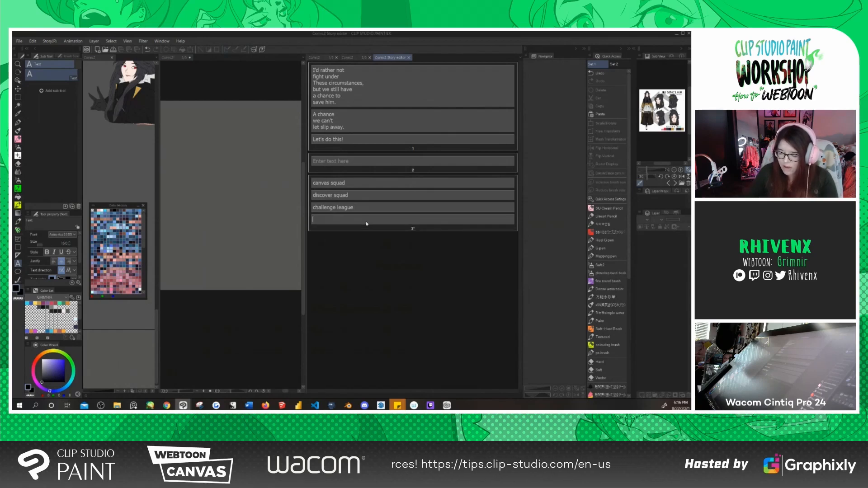
type("lakdjfklds")
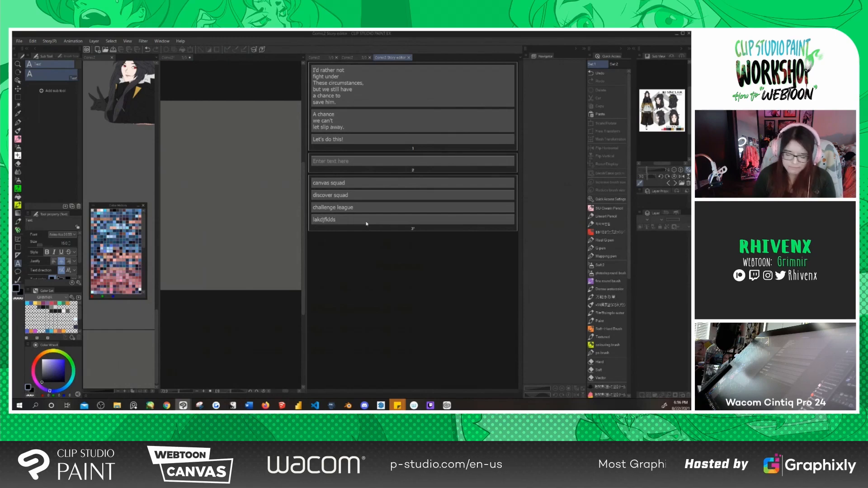
key("BackSpace")
key("BackSpace")
key("BackSpace")
key("BackSpace")
key("BackSpace")
key("BackSpace")
key("BackSpace")
key("BackSpace")
key("BackSpace")
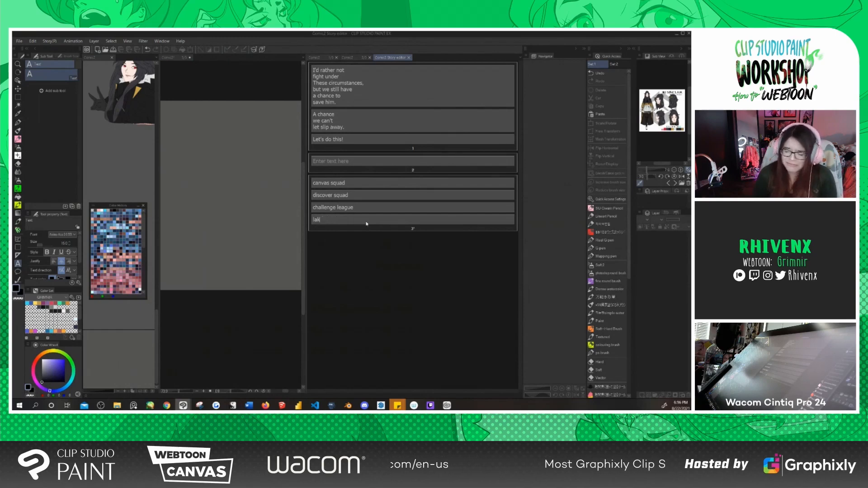
key("BackSpace")
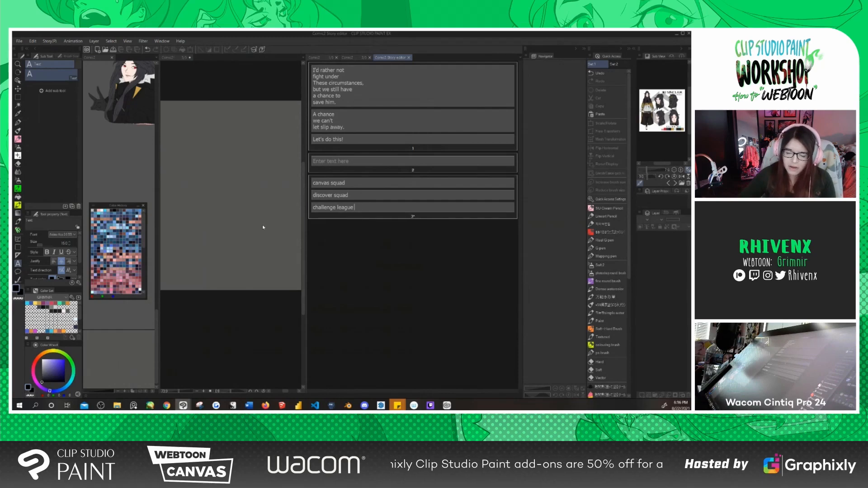
Apply the Text tool's current properties to all three page 3 text entries in the Story Editor
left_click(300, 186)
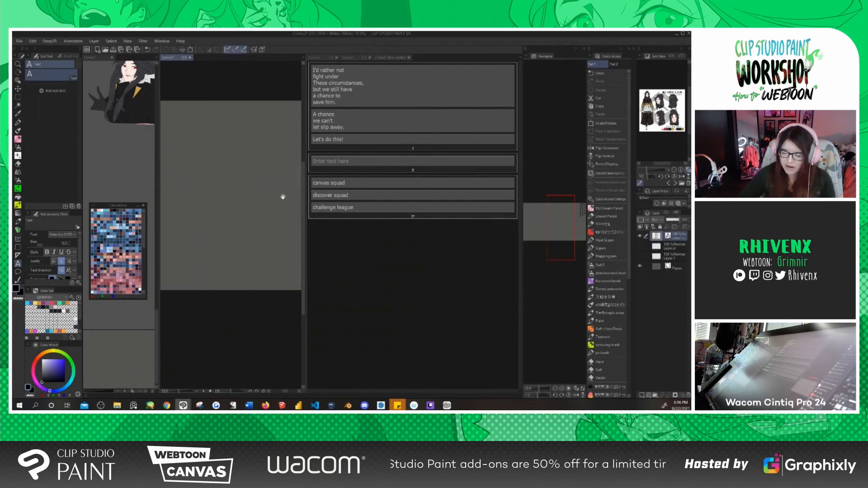
scroll(247, 222, "up", 2)
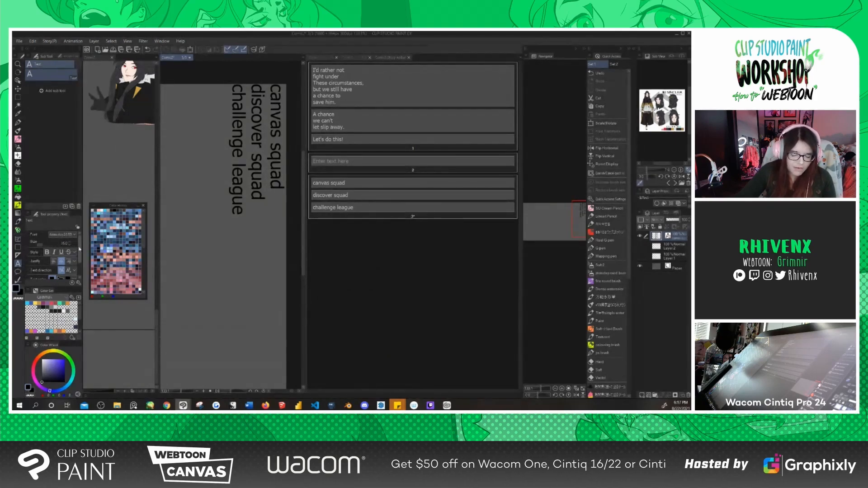
left_click_drag(76, 248, 76, 262)
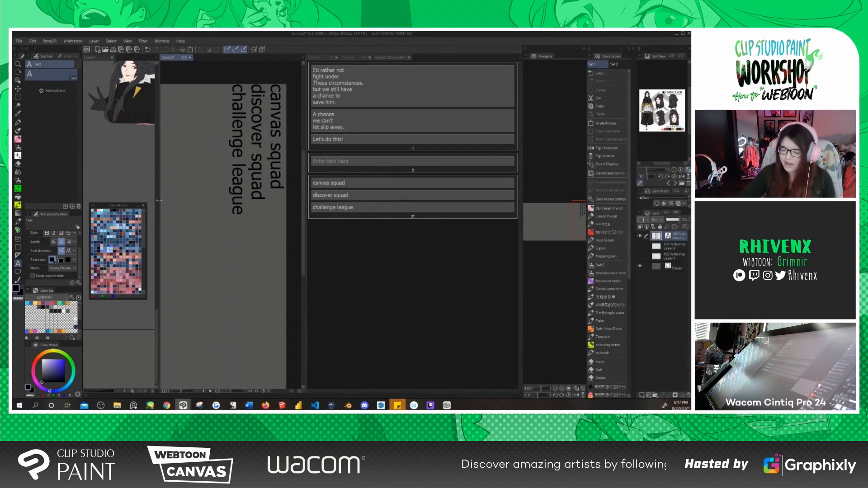
left_click(349, 184)
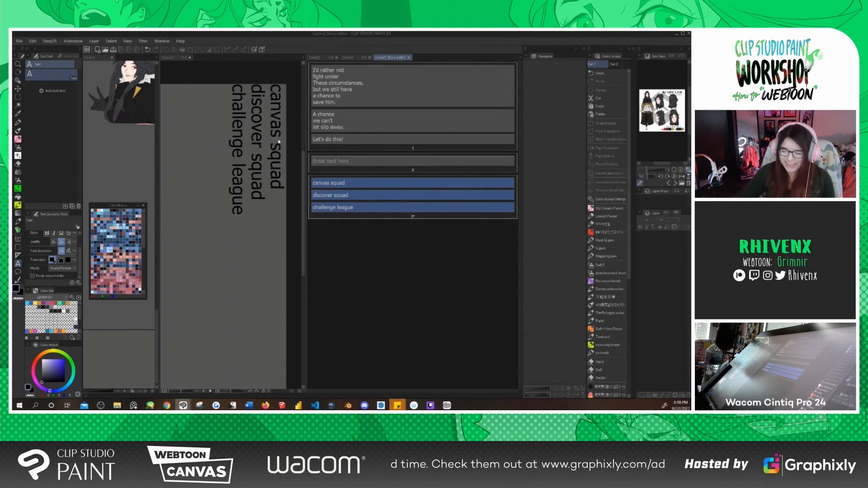
left_click(237, 141)
left_click(237, 151)
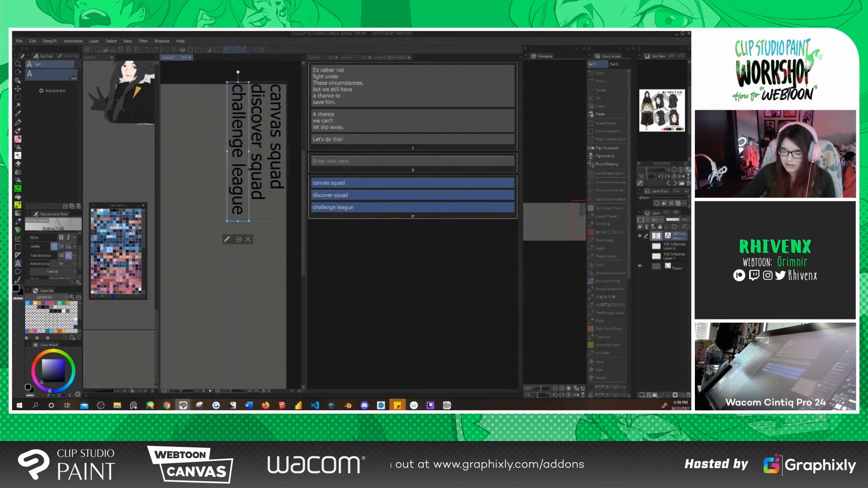
left_click(370, 186)
right_click(369, 185)
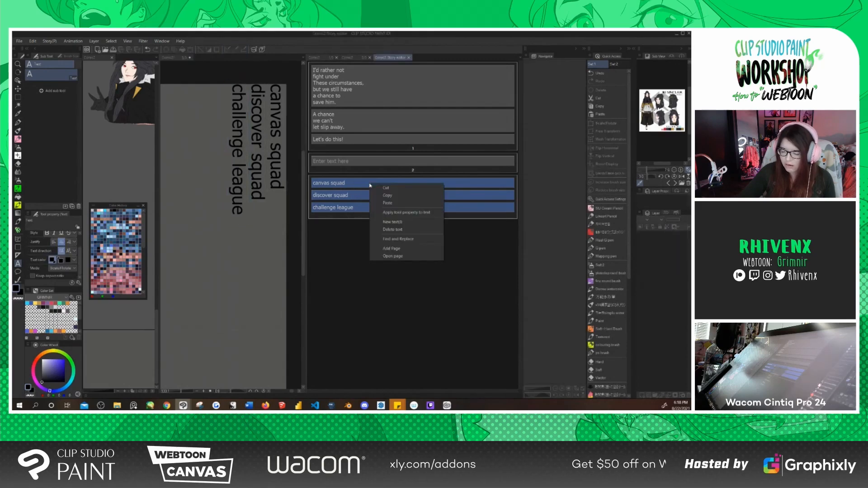
left_click(408, 212)
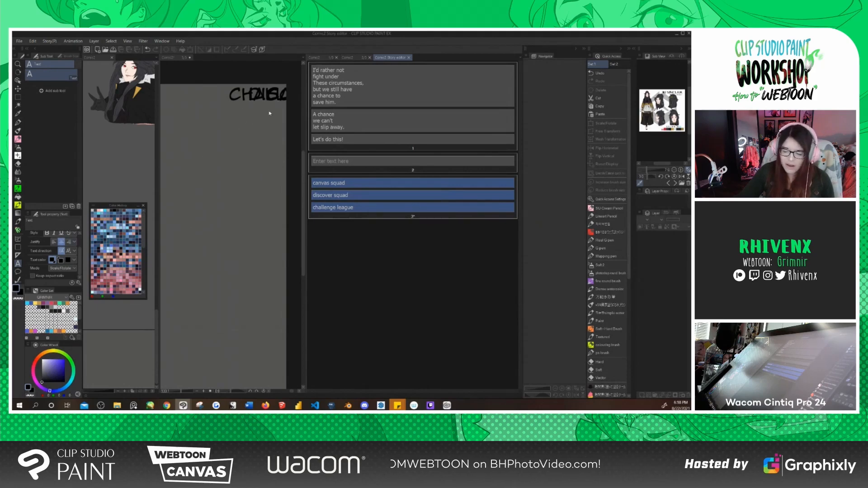
Move the "challenge league" text down and inward on the third page, away from the overlapping lines
left_click(305, 176)
scroll(263, 116, "up", 2)
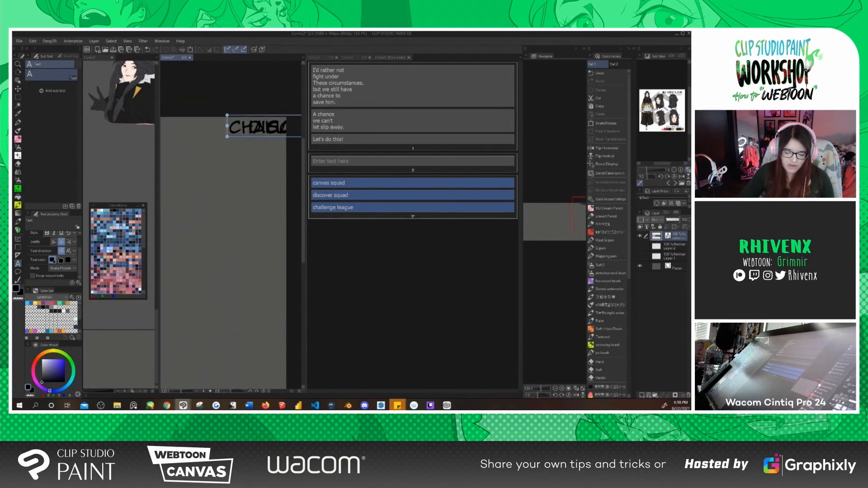
left_click_drag(273, 117, 196, 194)
scroll(226, 170, "down", 7)
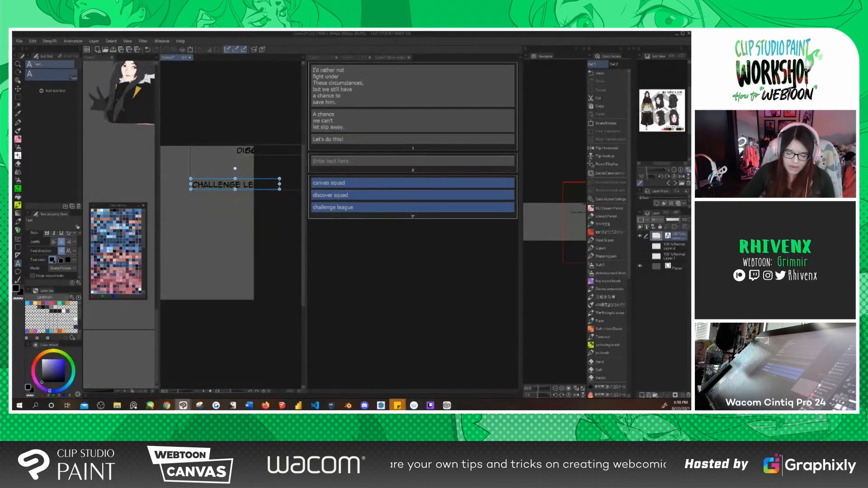
left_click_drag(225, 181, 158, 200)
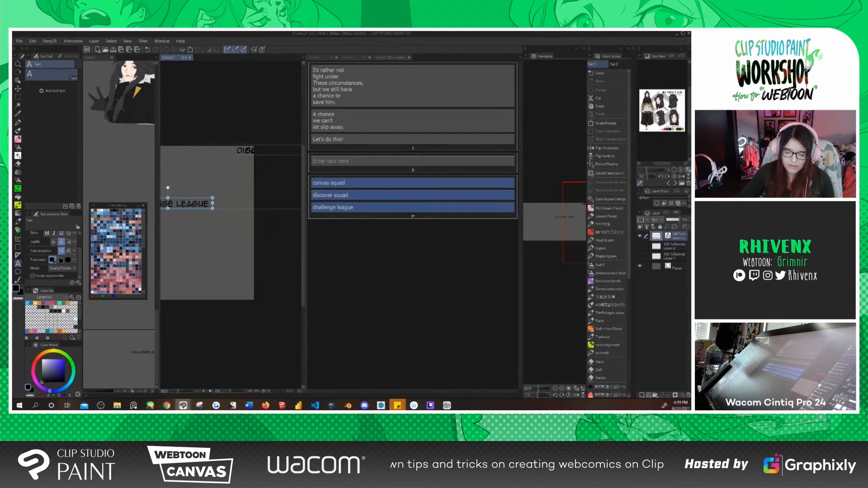
Place the "canvas squad" text above "challenge league" and the "discover squad" text below it on the third page
left_click(252, 151)
left_click_drag(252, 154, 178, 180)
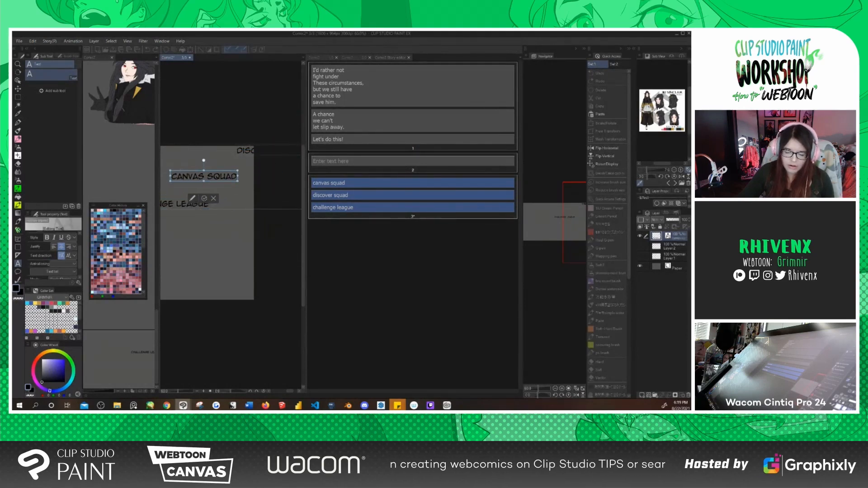
left_click(244, 150)
left_click_drag(244, 151, 243, 212)
scroll(253, 278, "down", 3)
scroll(203, 254, "up", 5)
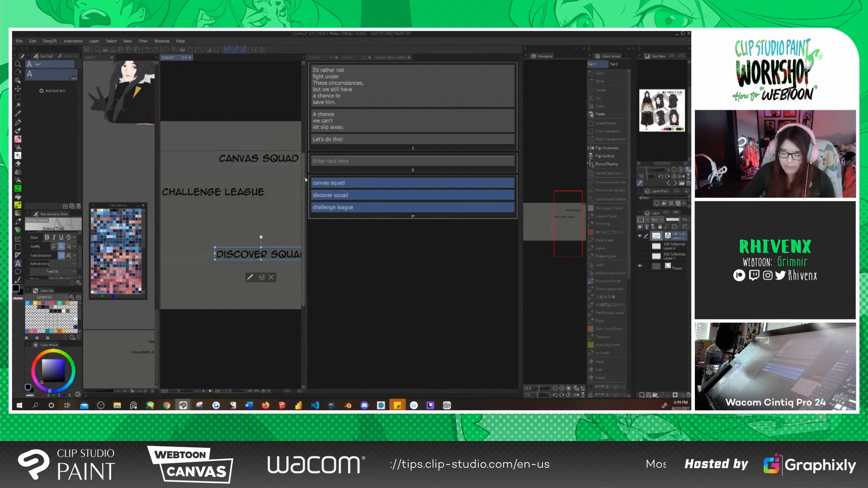
mouse_move(306, 180)
left_mouse_down()
mouse_move(309, 162)
mouse_move(310, 182)
left_mouse_up()
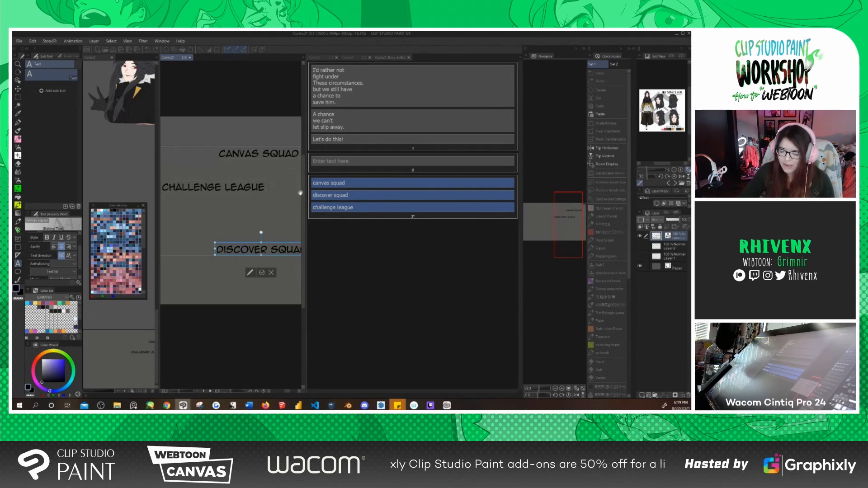
scroll(304, 194, "up", 1)
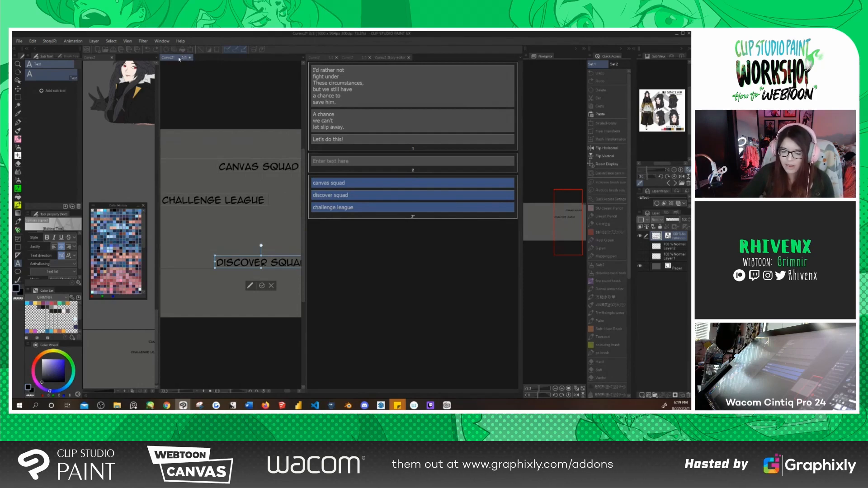
Dock the third page among the other open canvases and switch to the page with the example panels
left_click(179, 59)
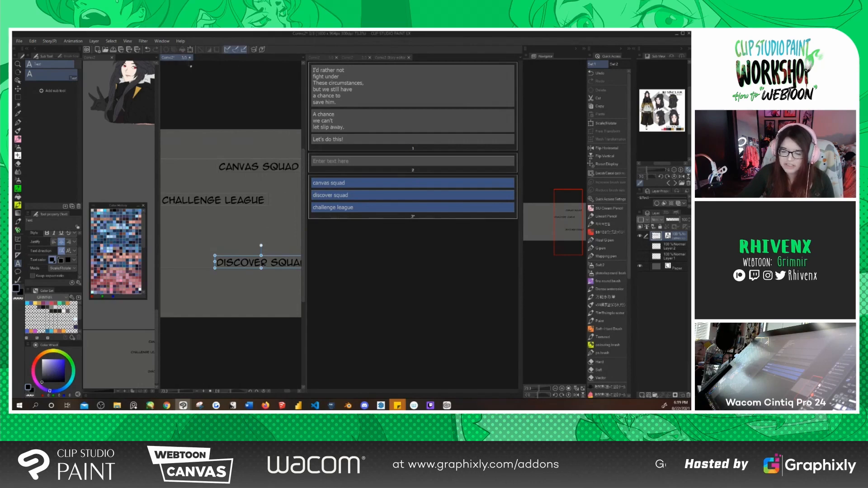
left_click_drag(179, 57, 373, 62)
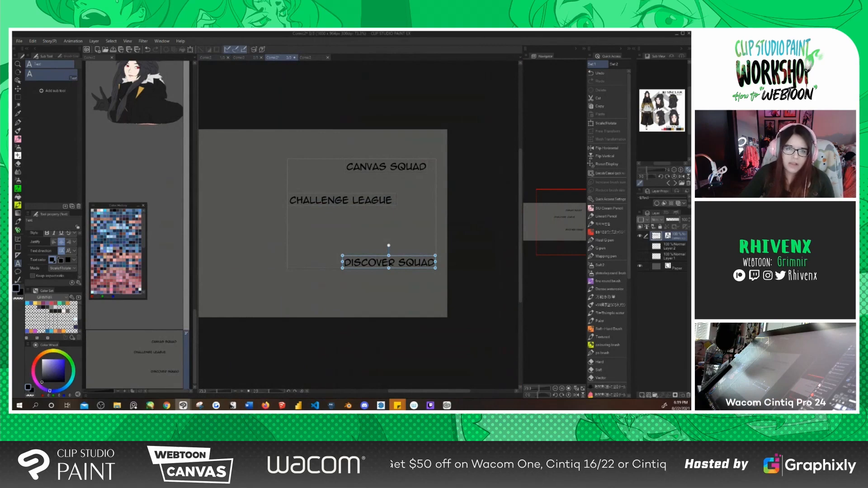
left_click(213, 57)
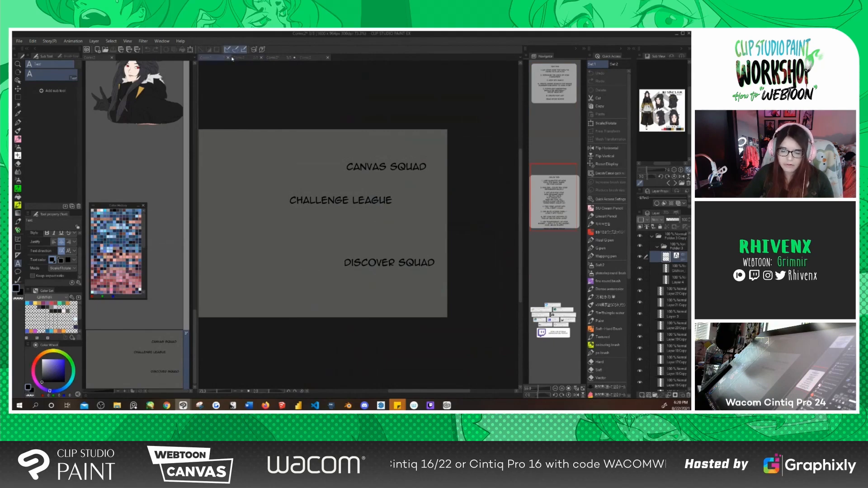
left_click(252, 58)
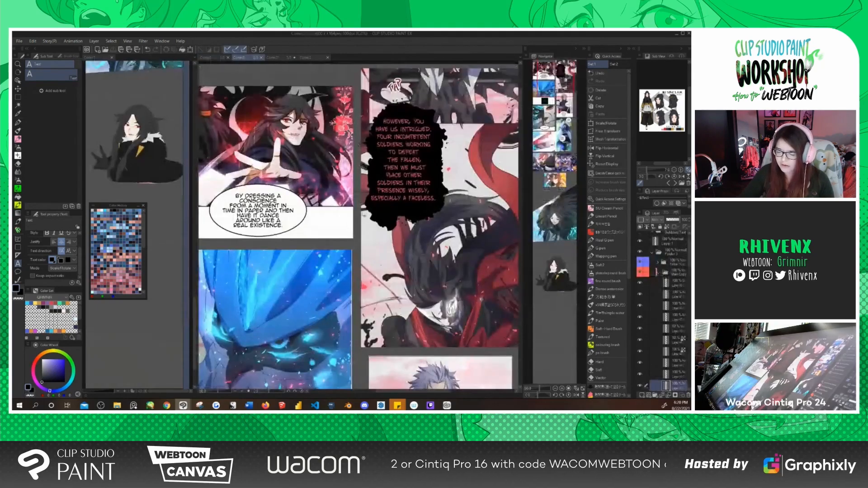
Examine the speech bubbles, sound effects and character artwork along the example panel page
scroll(364, 216, "down", 3)
left_click_drag(331, 330, 342, 275)
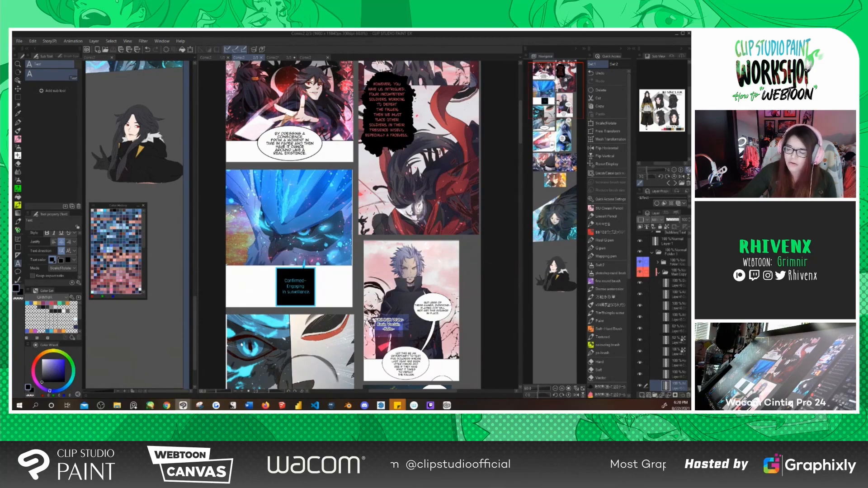
mouse_move(557, 90)
left_mouse_down()
mouse_move(565, 320)
mouse_move(550, 101)
left_mouse_up()
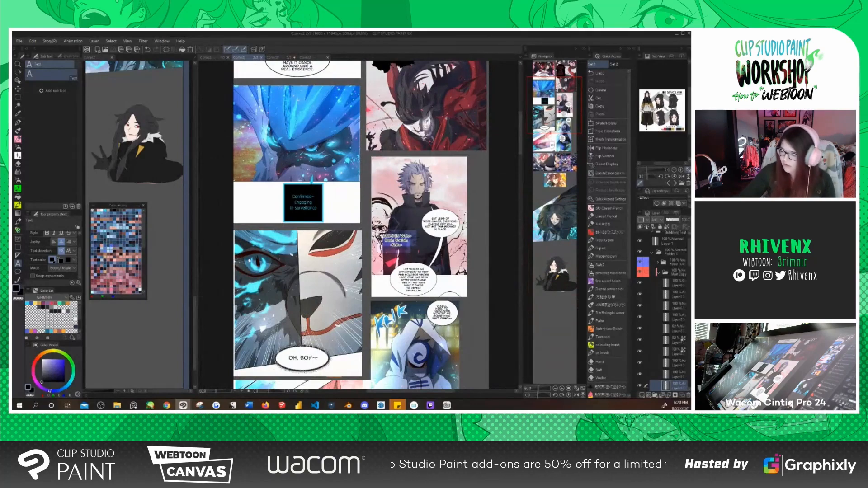
mouse_move(522, 134)
left_mouse_down()
mouse_move(522, 206)
mouse_move(524, 132)
left_mouse_up()
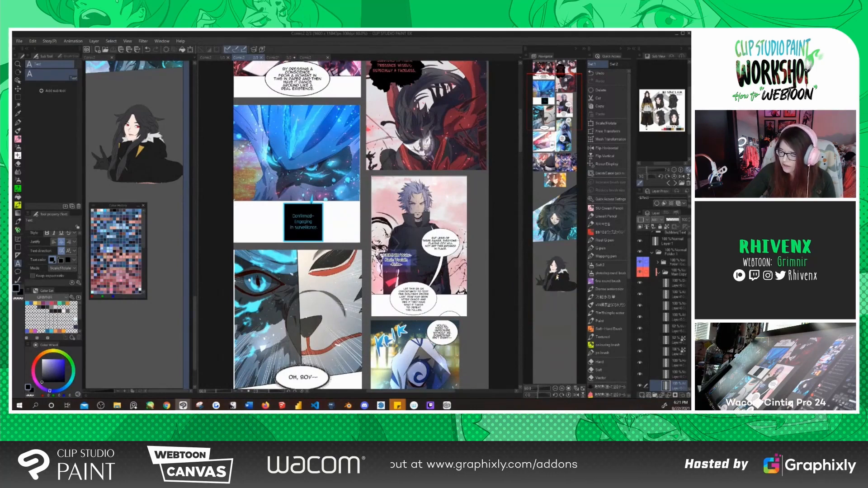
left_click(556, 276)
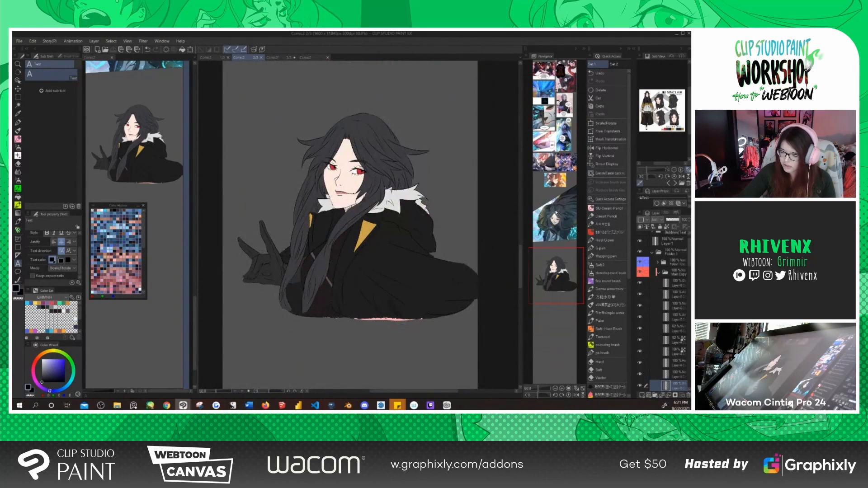
left_click(555, 210)
left_click(550, 129)
left_click_drag(551, 88, 551, 204)
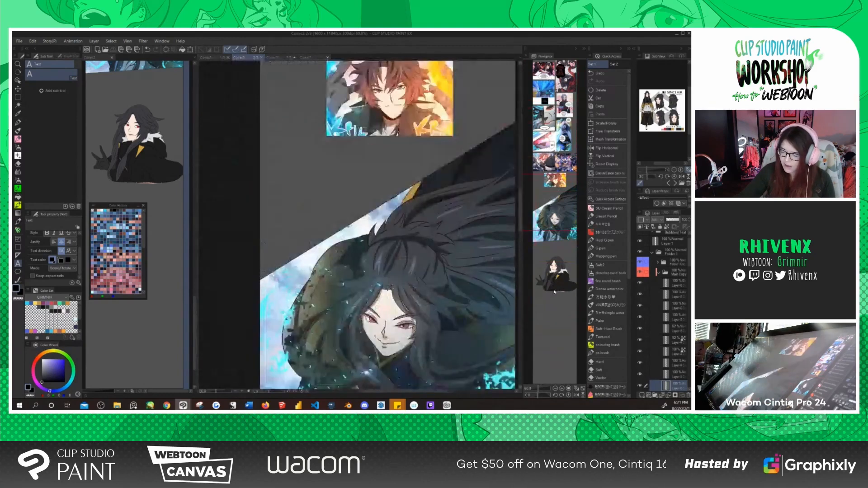
Compare the flat-coloured dark-haired figure with the fully rendered panels along the example panel page
left_click(560, 273)
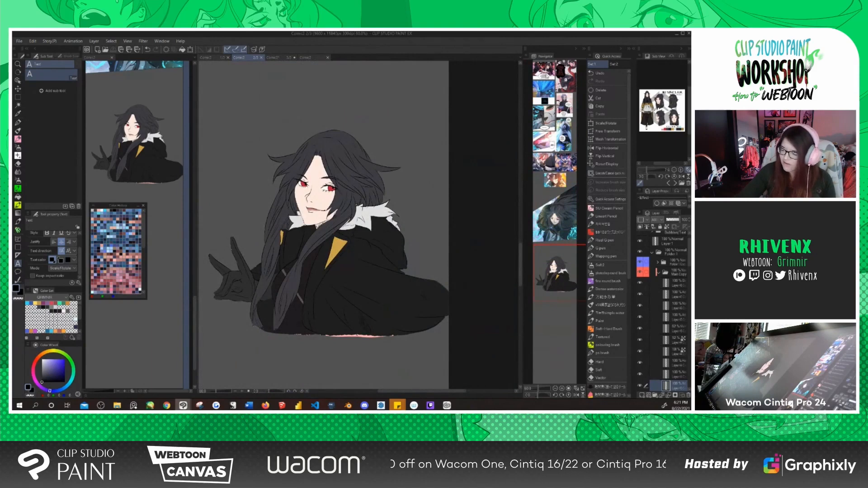
left_click(547, 75)
left_click(550, 140)
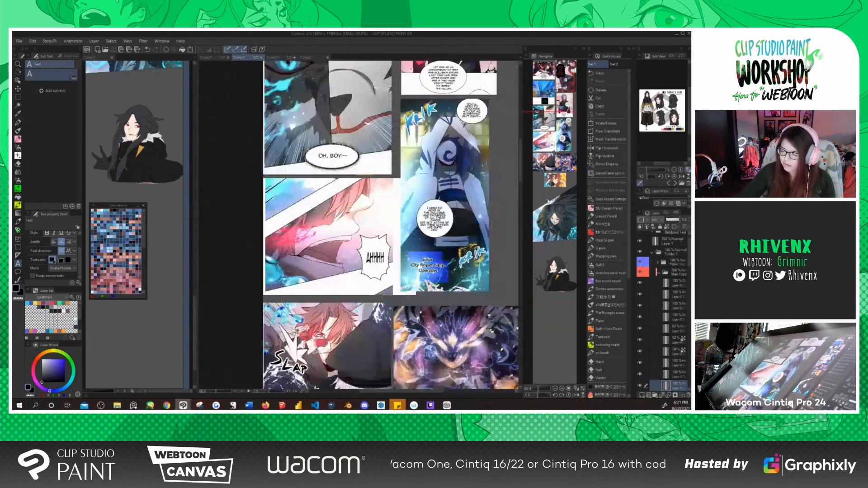
left_click(553, 224)
left_click(554, 278)
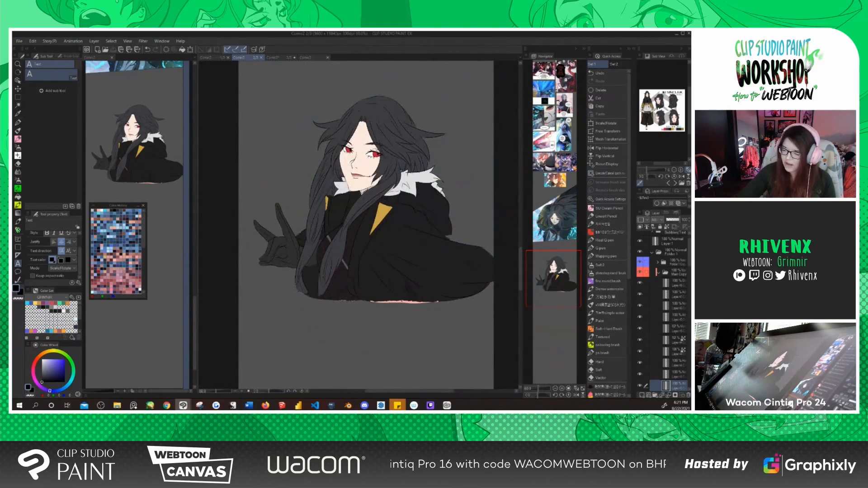
left_click(555, 101)
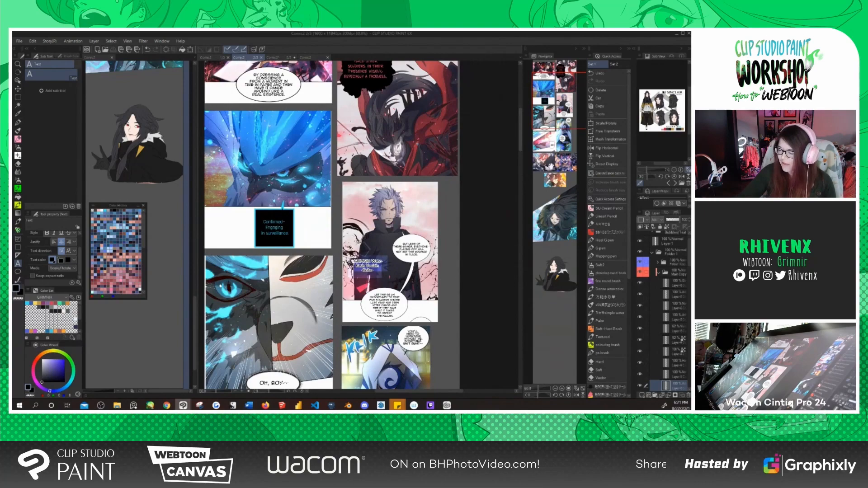
left_click(551, 166)
left_click(555, 234)
left_click(558, 279)
left_click(557, 178)
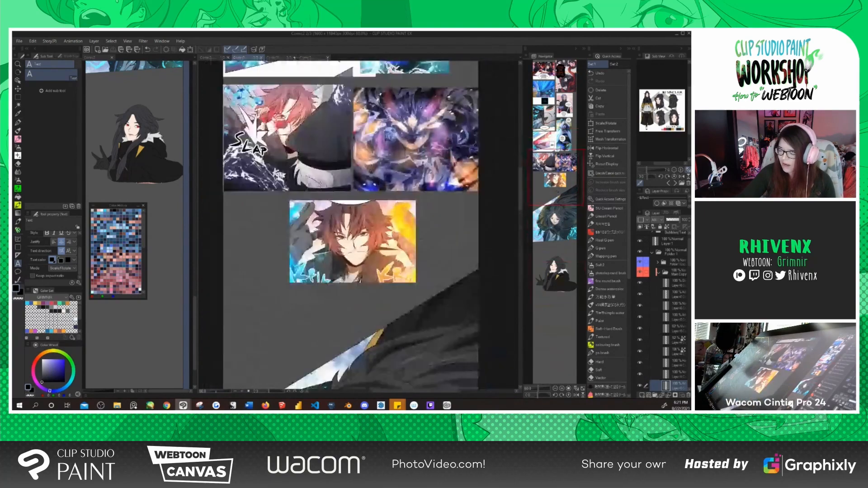
left_click(553, 103)
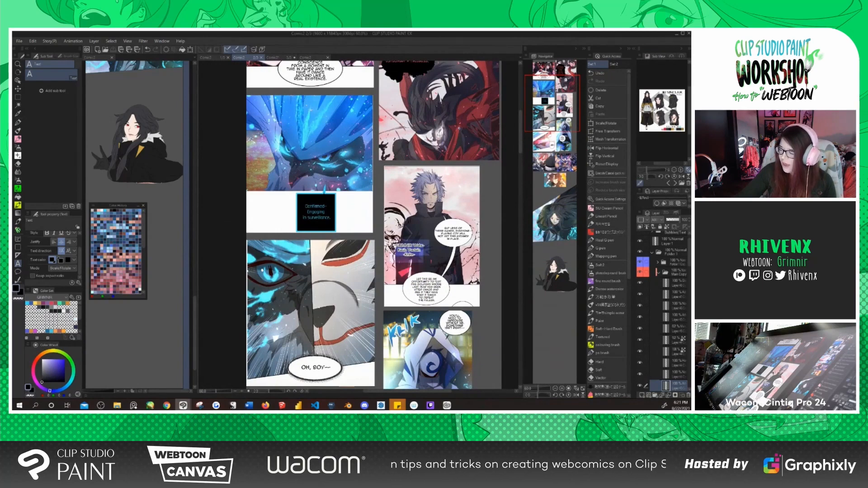
Examine the dark-haired character's reference sheet up close, including the face close-ups and the full-body outfit
scroll(676, 114, "up", 3)
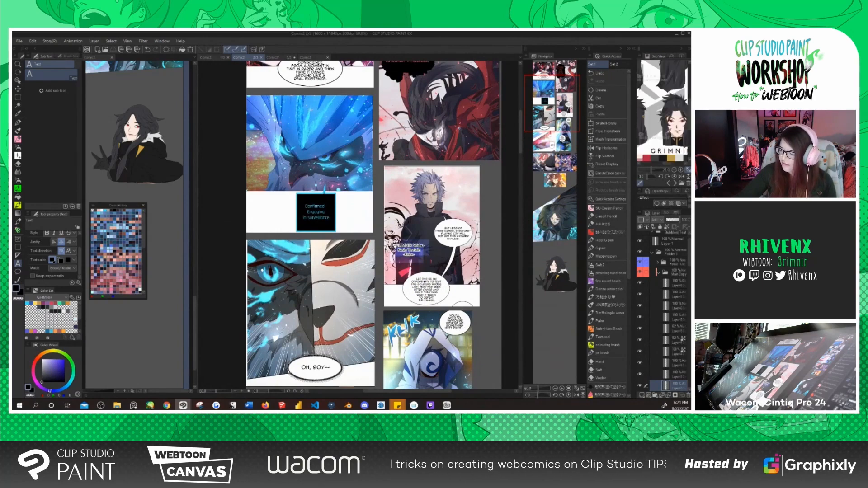
scroll(676, 113, "down", 4)
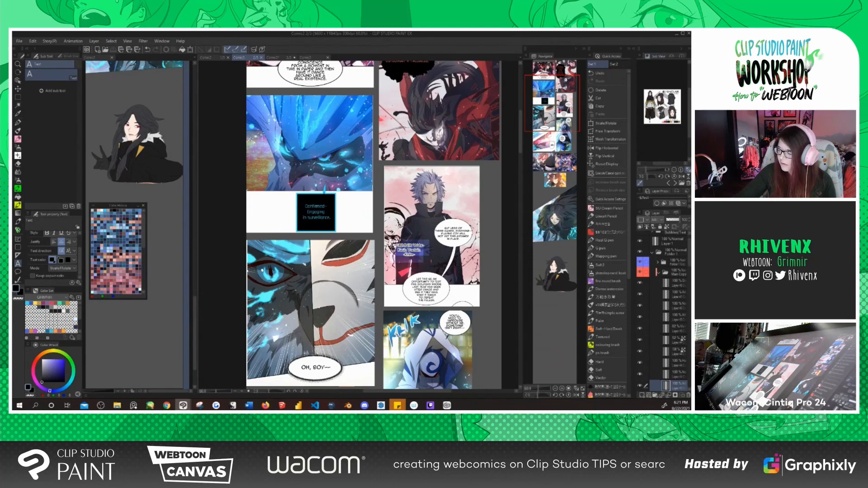
scroll(650, 107, "up", 3)
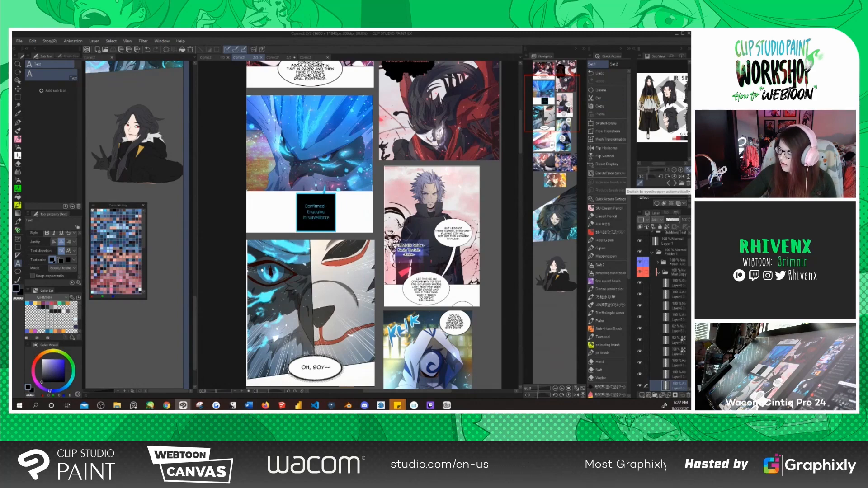
scroll(672, 131, "up", 2)
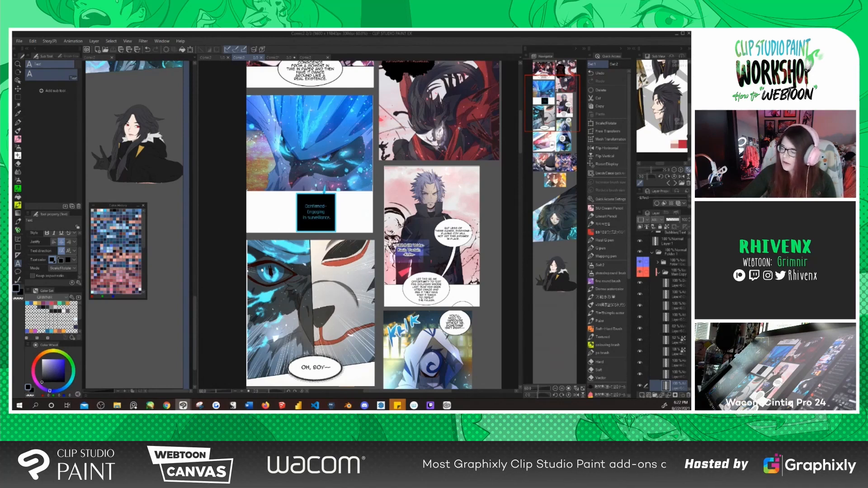
scroll(663, 109, "down", 2)
scroll(665, 77, "up", 2)
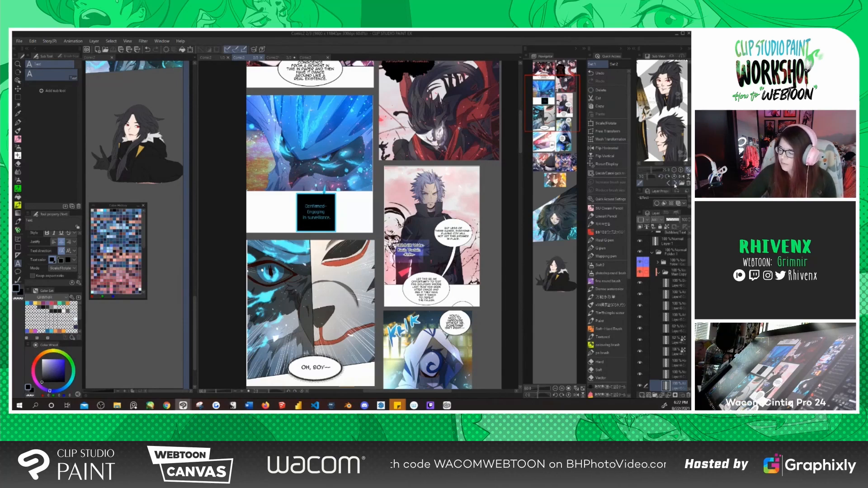
Browse the other loaded character reference sheets and return to the dark-haired character's sheet
left_click(675, 183)
left_click(676, 183)
left_click(676, 184)
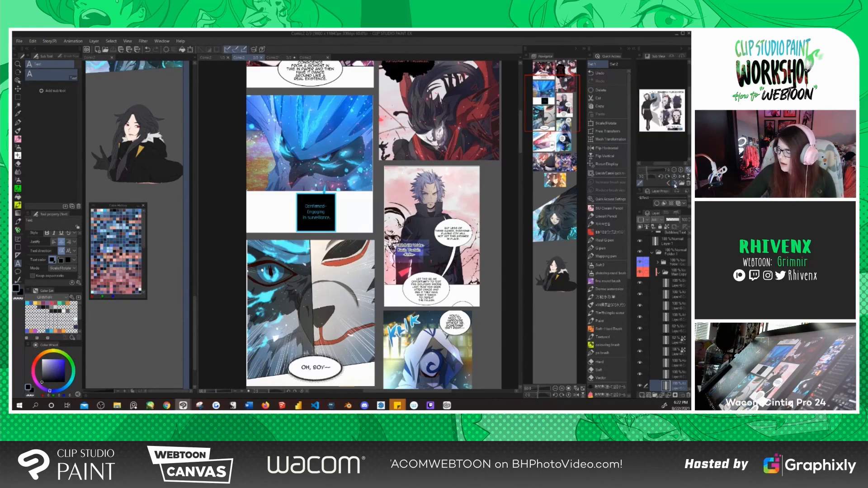
left_click(668, 183)
left_click(667, 184)
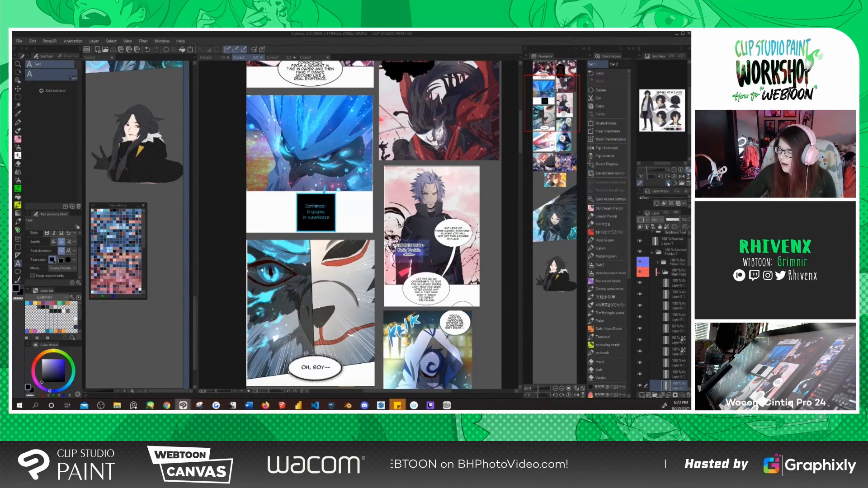
left_click(668, 184)
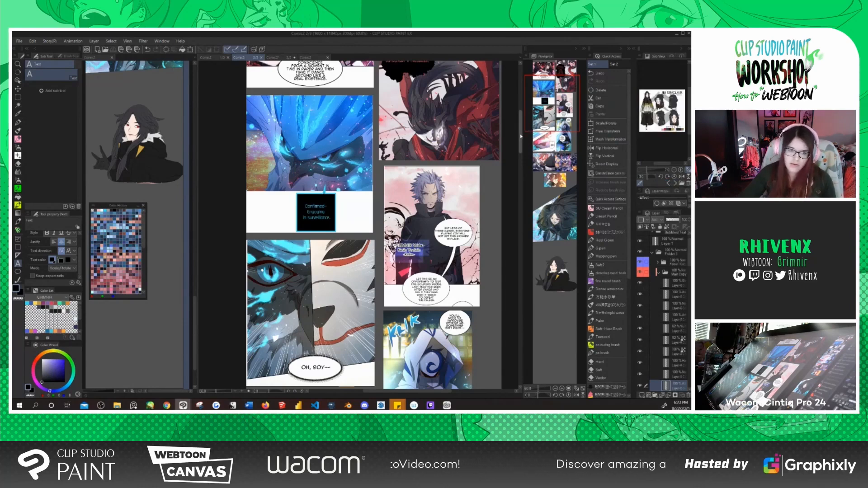
Flip the artwork horizontally back and forth to check the example panels in mirrored view
scroll(521, 136, "down", 5)
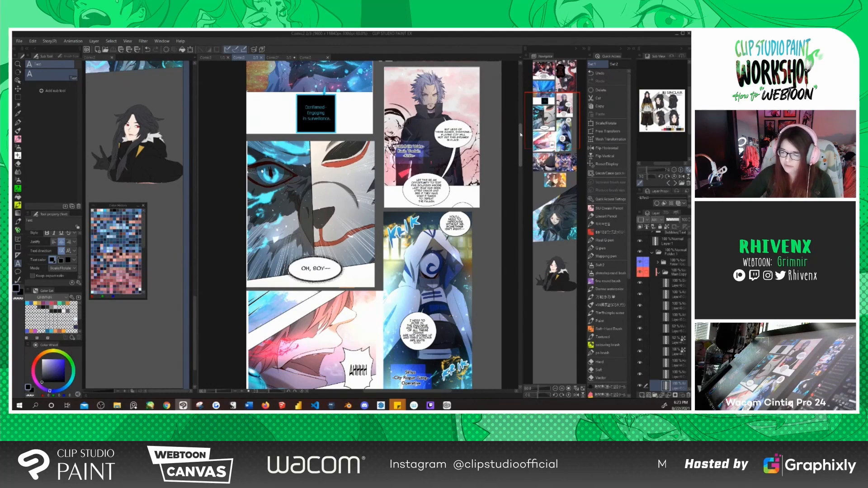
left_click(606, 148)
left_click(607, 148)
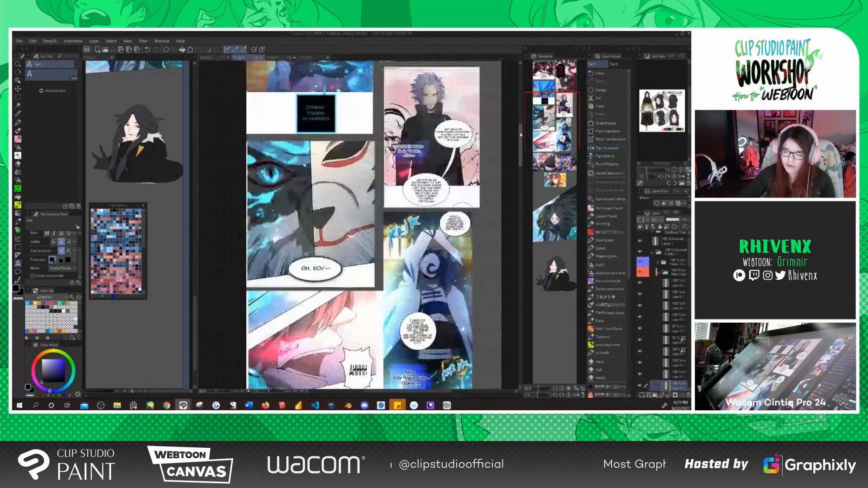
left_click(607, 148)
left_click(606, 148)
key("h")
key("h")
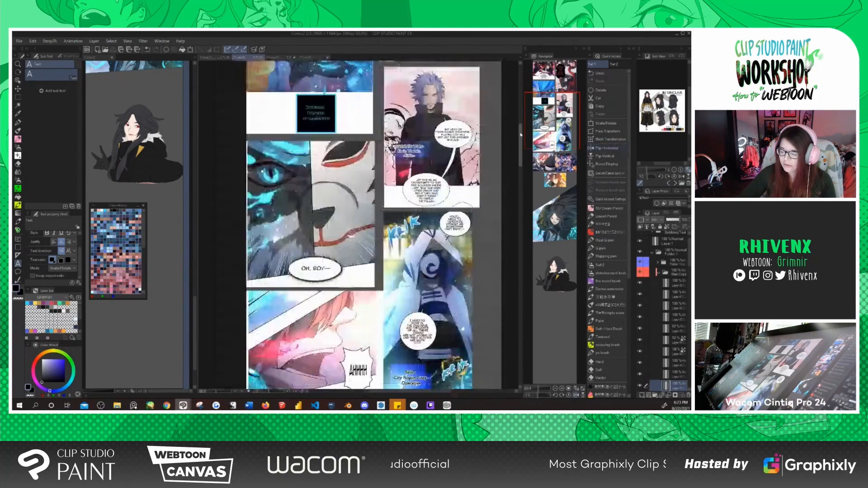
Cycle through the pen sub tools over the "AHHHH" and "SLAP" panels and settle on the Real G-pen
left_click_drag(520, 134, 523, 180)
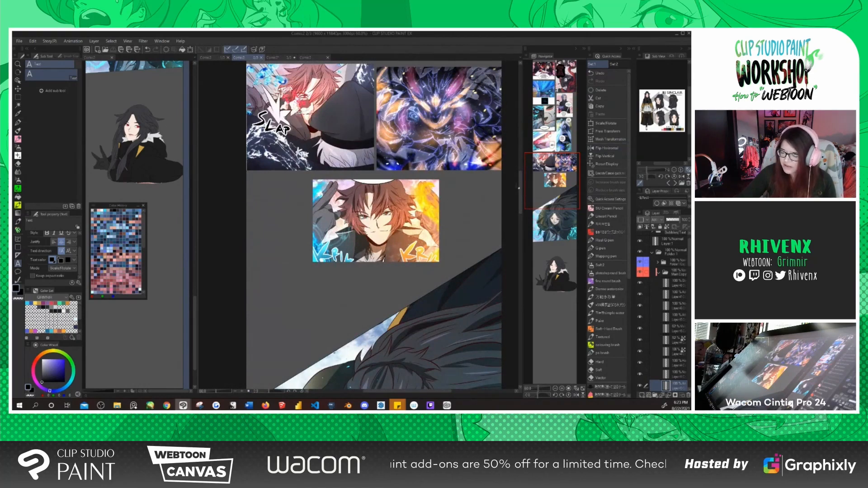
left_click_drag(521, 185, 523, 164)
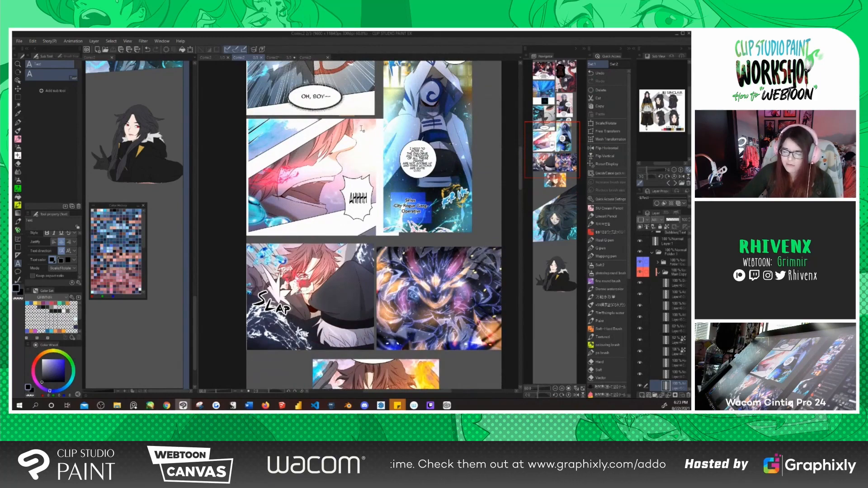
scroll(361, 129, "up", 2)
scroll(360, 127, "up", 1)
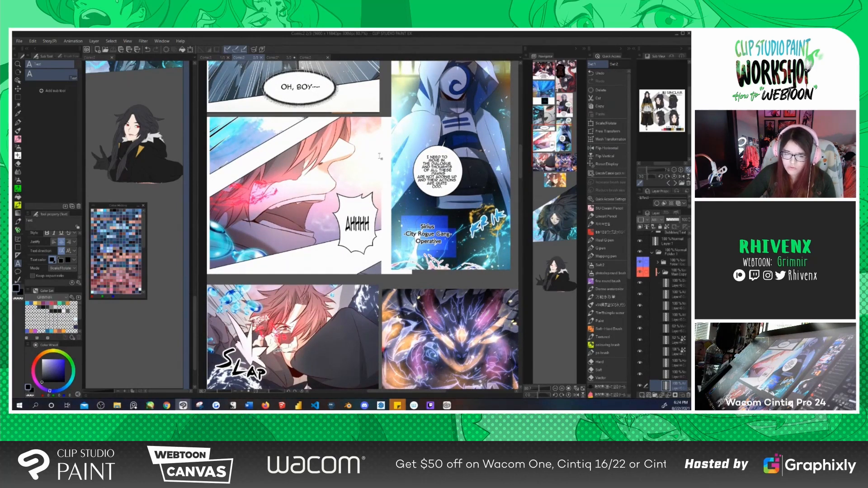
key("p")
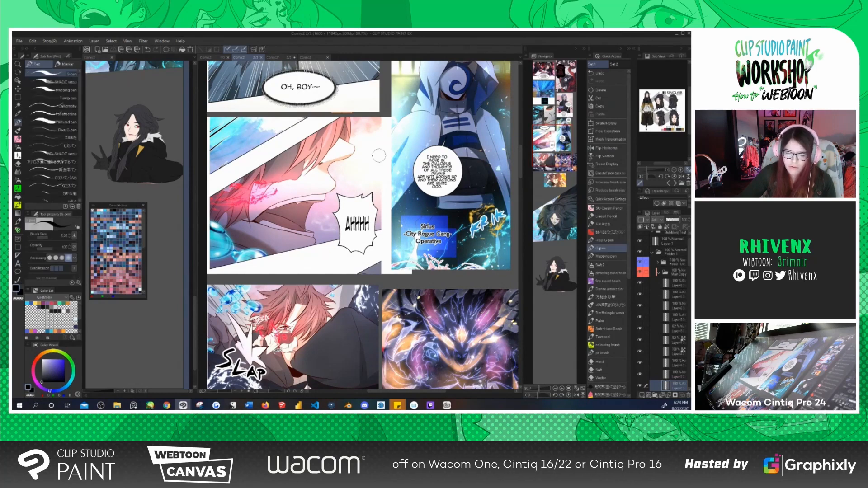
key("p")
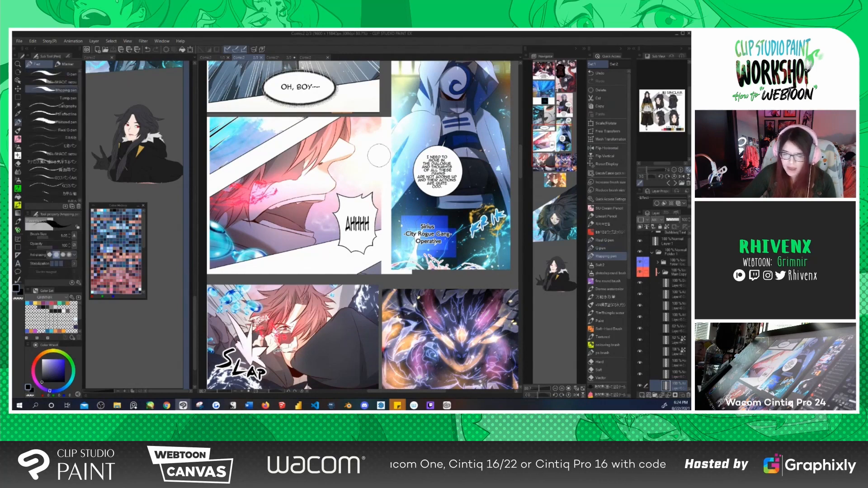
key("p")
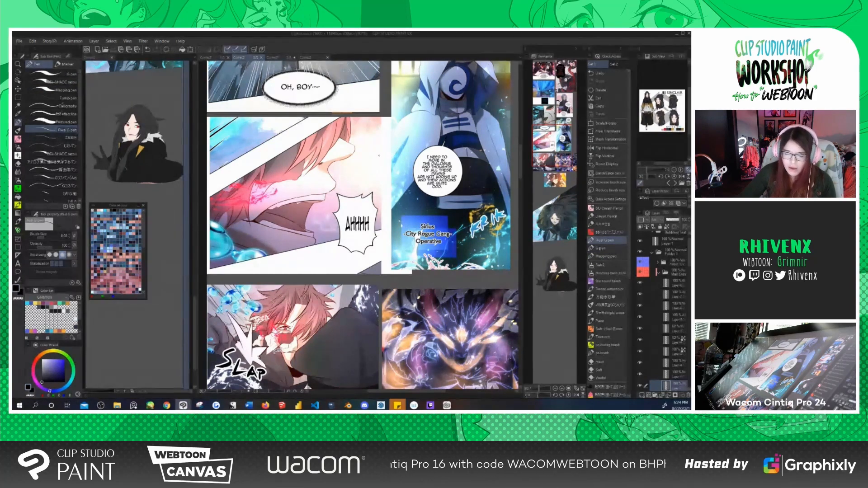
key("p")
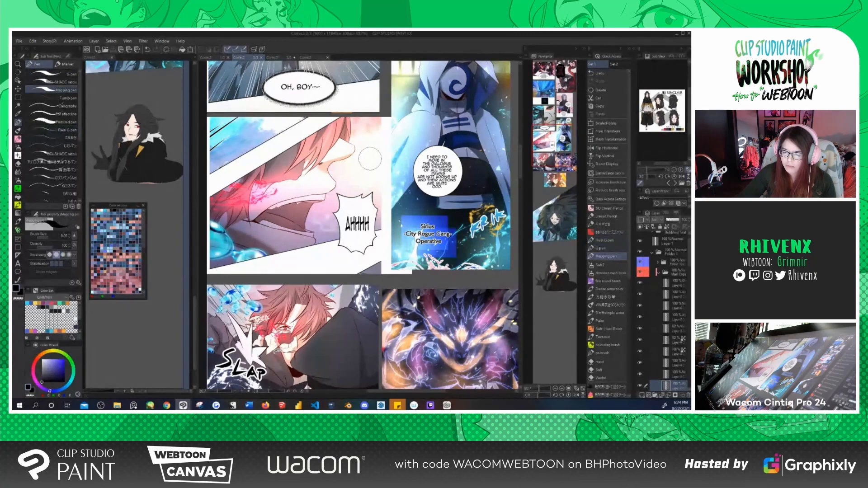
key("p")
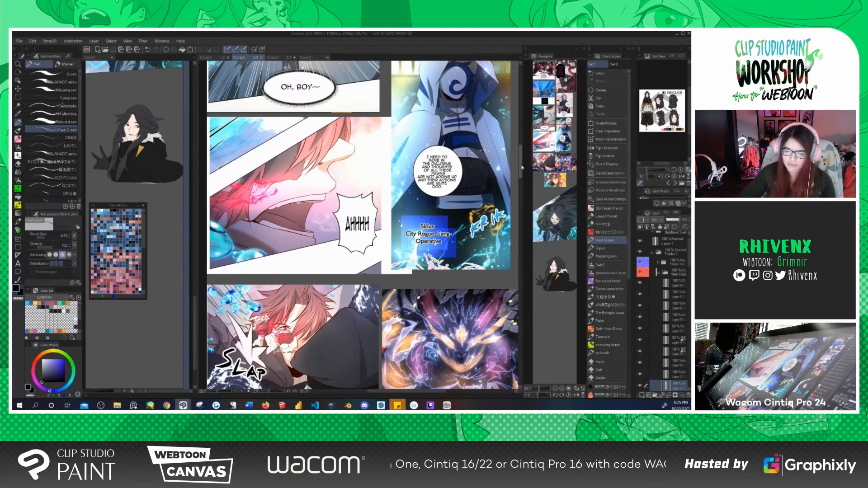
Hide and show the glowing-particle effects layer on the dark-haired character's rendered panel, and look through its layer stack
left_click_drag(521, 169, 521, 175)
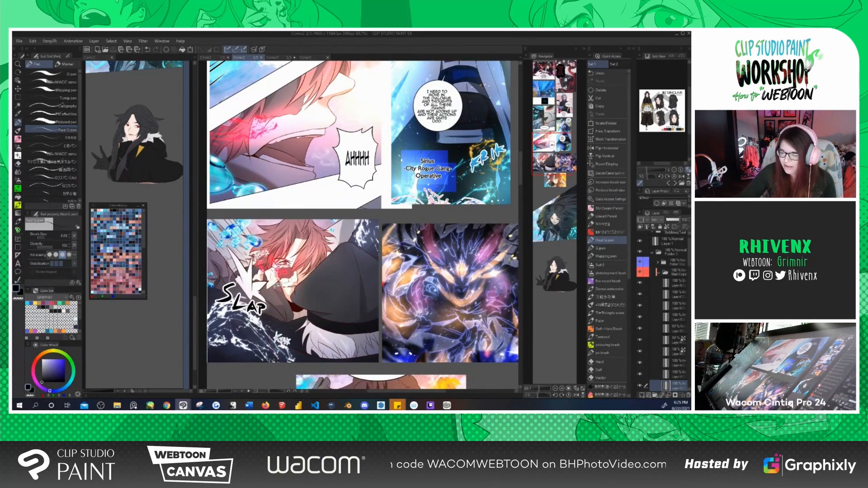
left_click(561, 223)
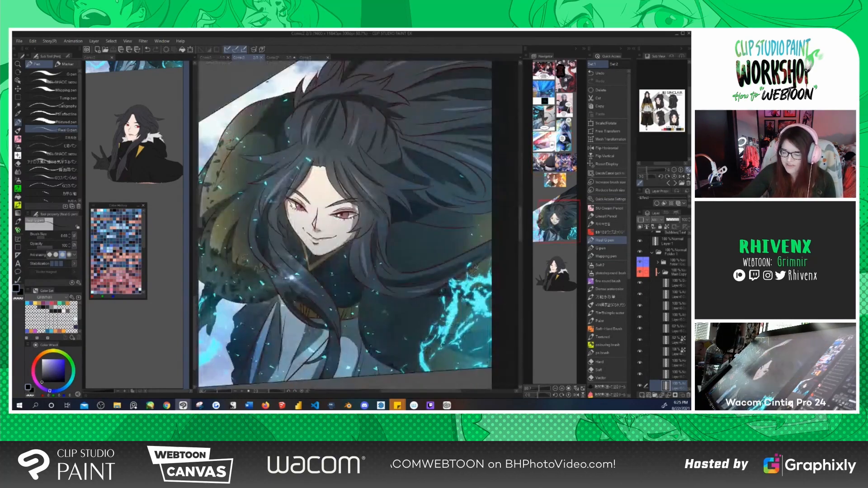
scroll(458, 160, "down", 3)
scroll(346, 117, "up", 3)
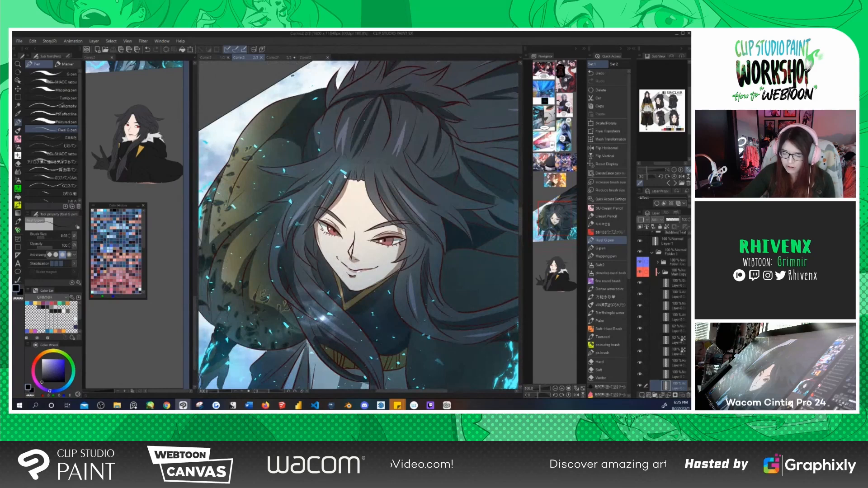
scroll(346, 173, "up", 2)
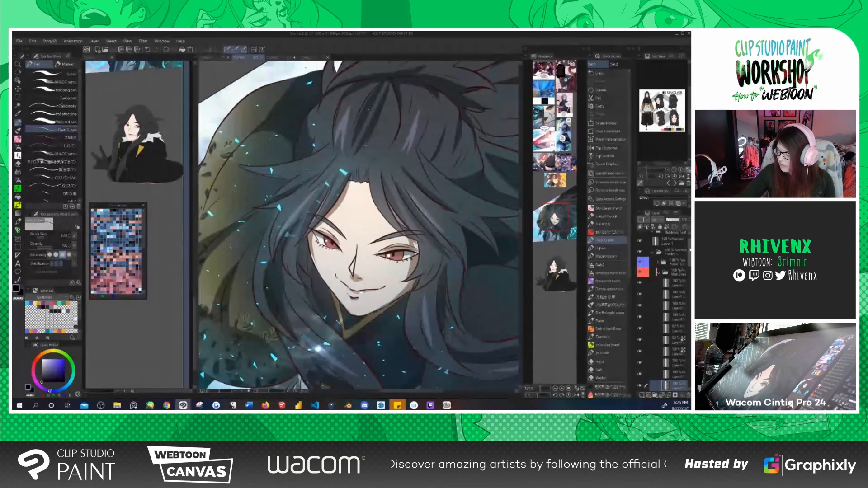
mouse_move(691, 250)
left_mouse_down()
mouse_move(690, 302)
mouse_move(691, 246)
left_mouse_up()
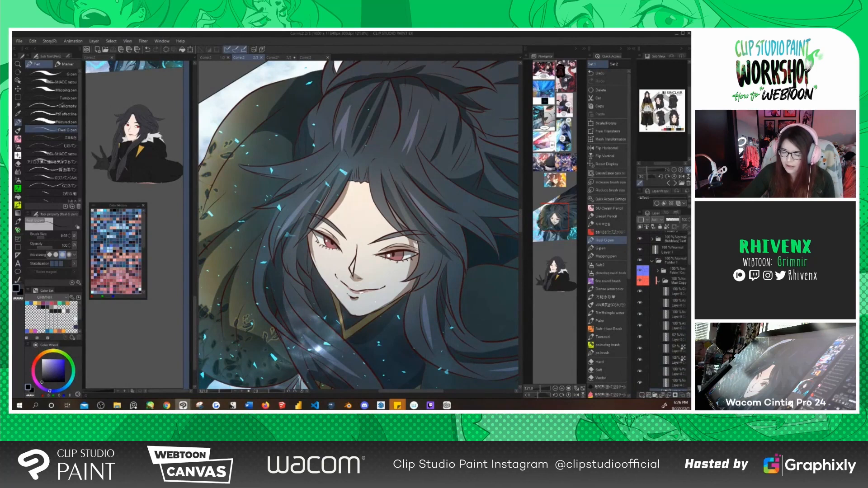
left_click(677, 303)
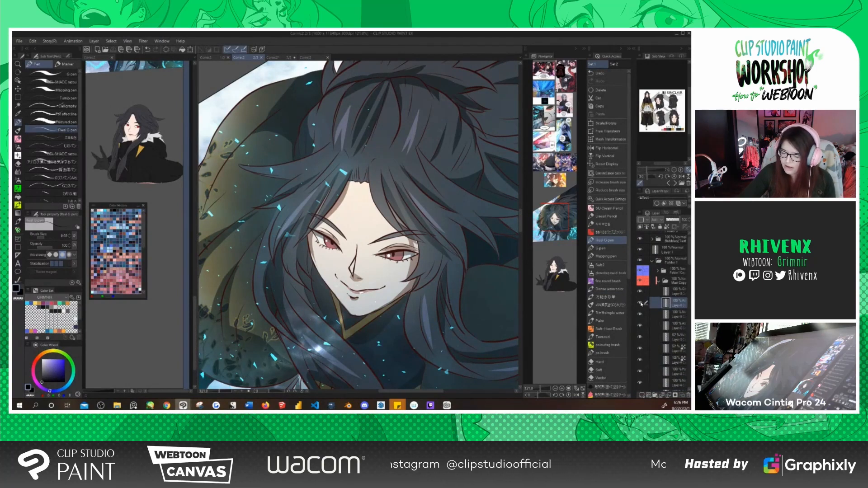
left_click(640, 303)
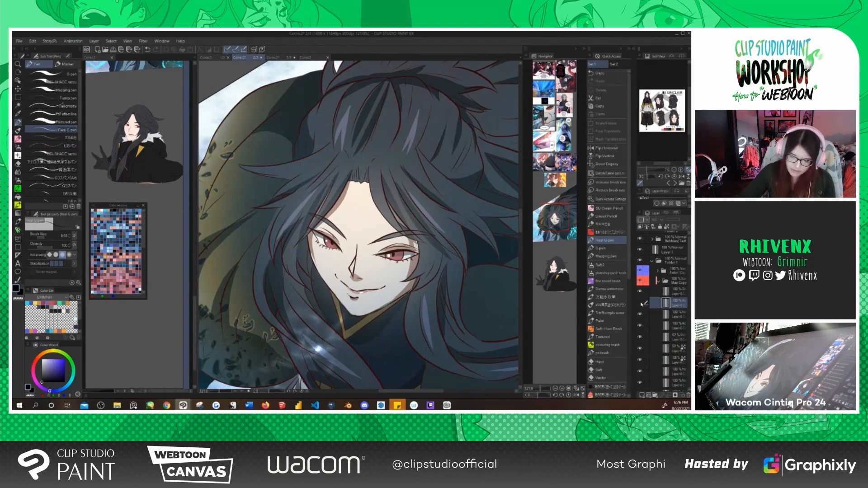
left_click(641, 303)
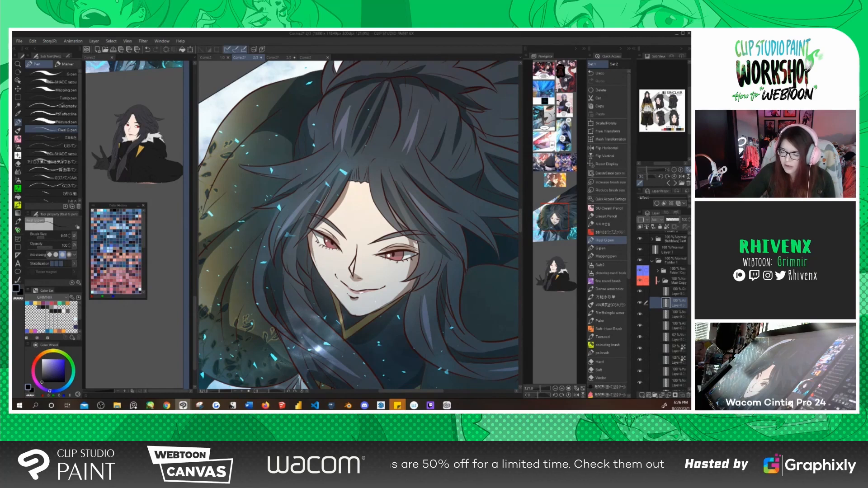
scroll(641, 292, "down", 10)
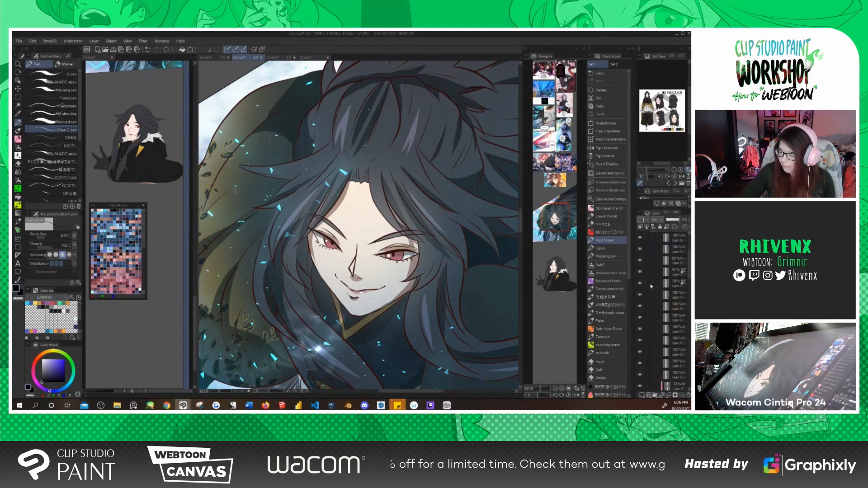
scroll(651, 285, "down", 5)
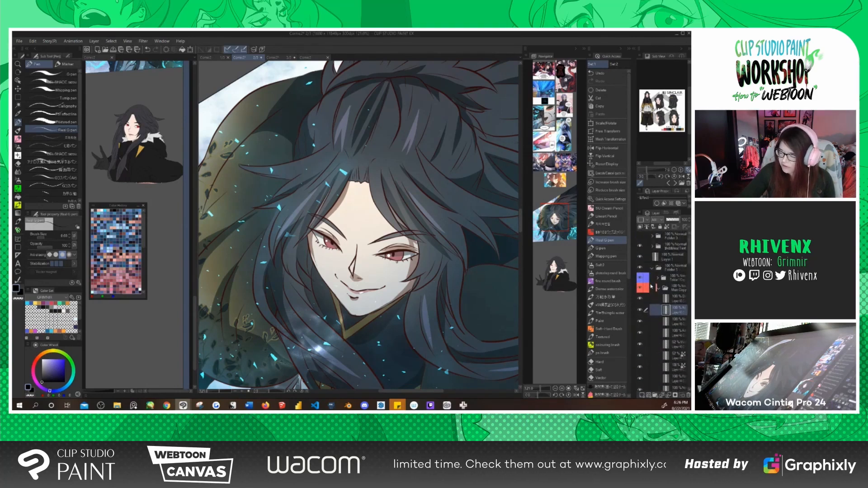
Examine the dark-haired character's rendered panel, comparing the whole composition with the close view of face and hair
scroll(350, 160, "down", 2)
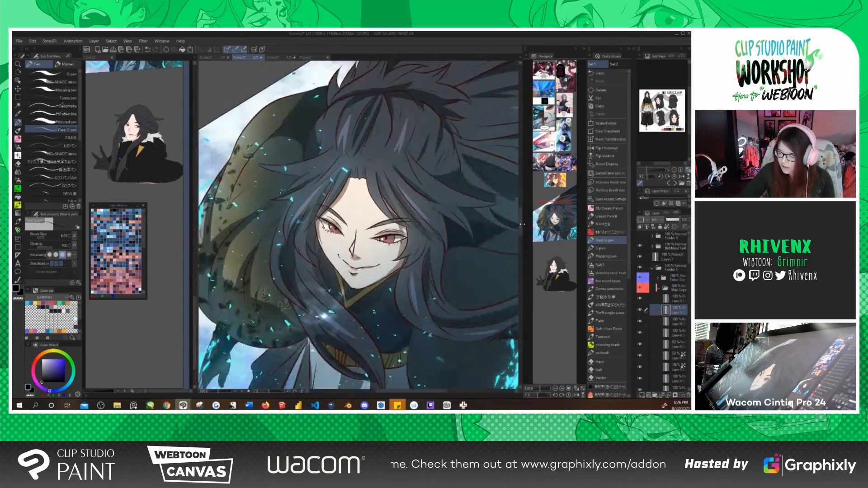
scroll(357, 181, "down", 3)
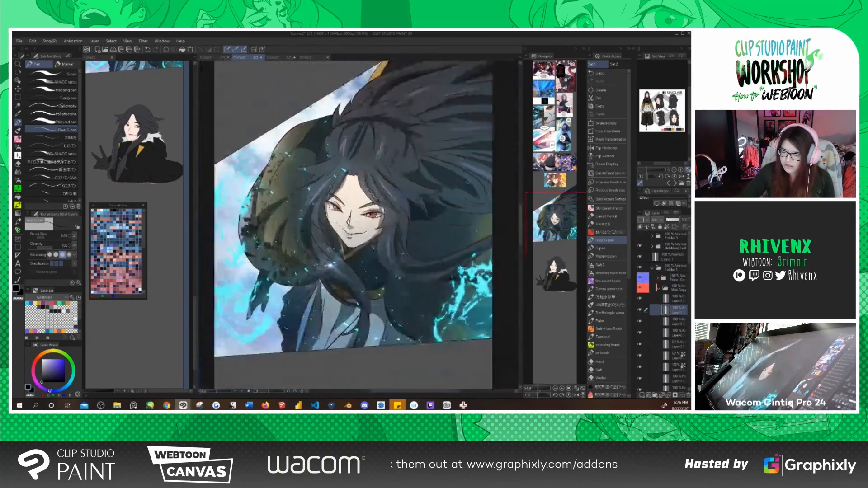
scroll(357, 204, "up", 2)
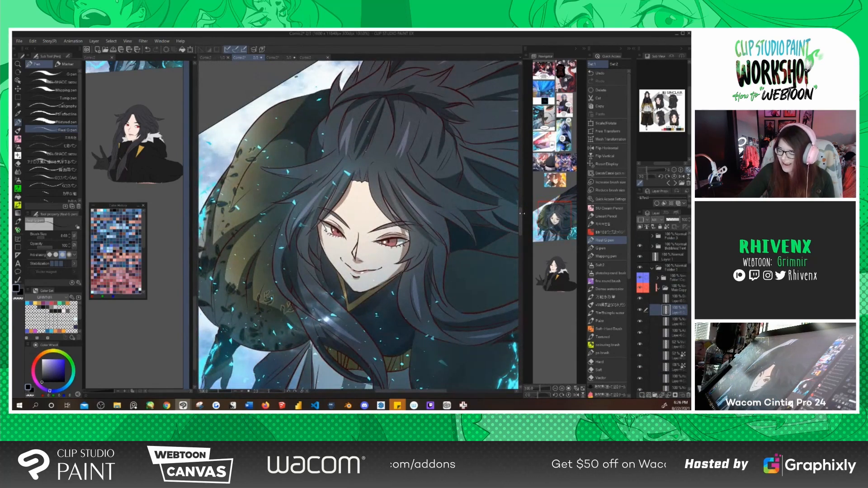
scroll(521, 219, "down", 2)
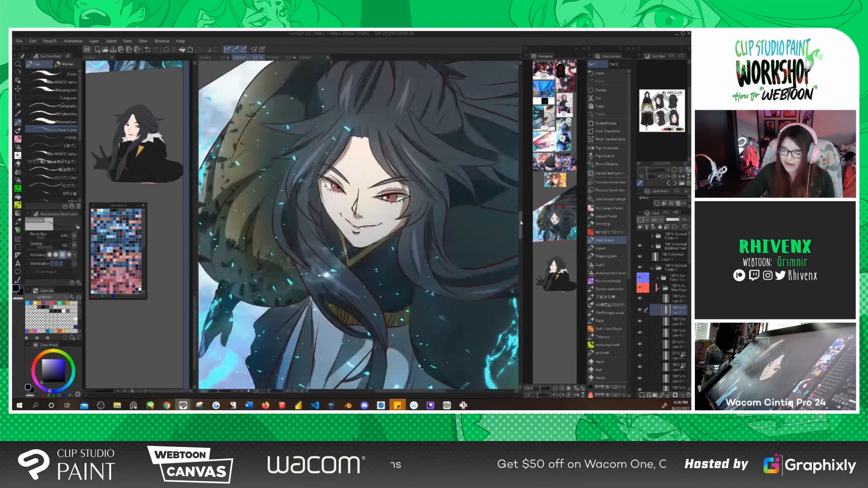
scroll(521, 223, "up", 1)
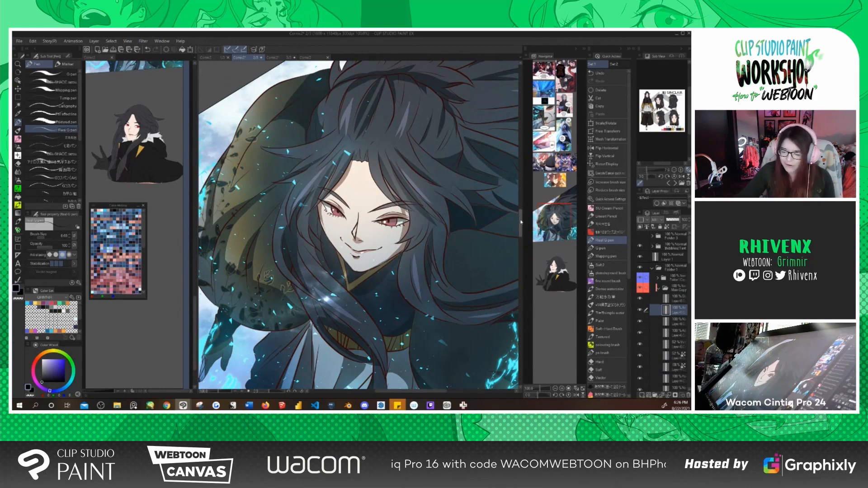
left_click_drag(521, 222, 521, 220)
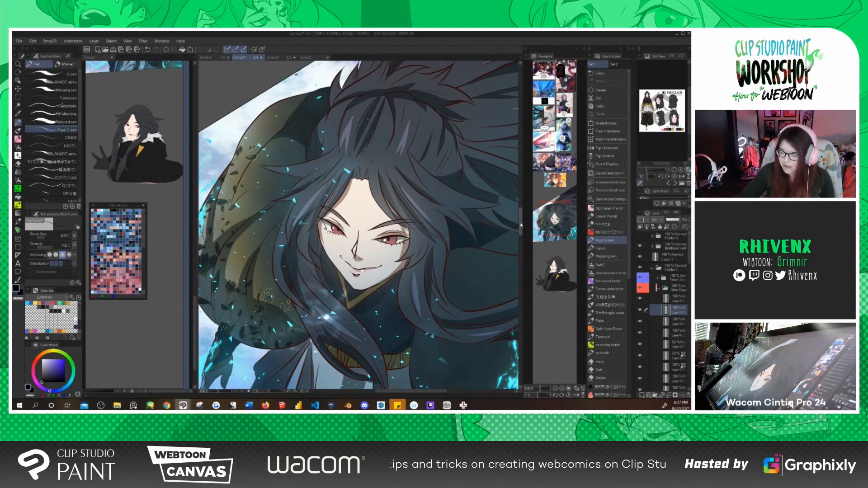
left_click_drag(521, 225, 521, 231)
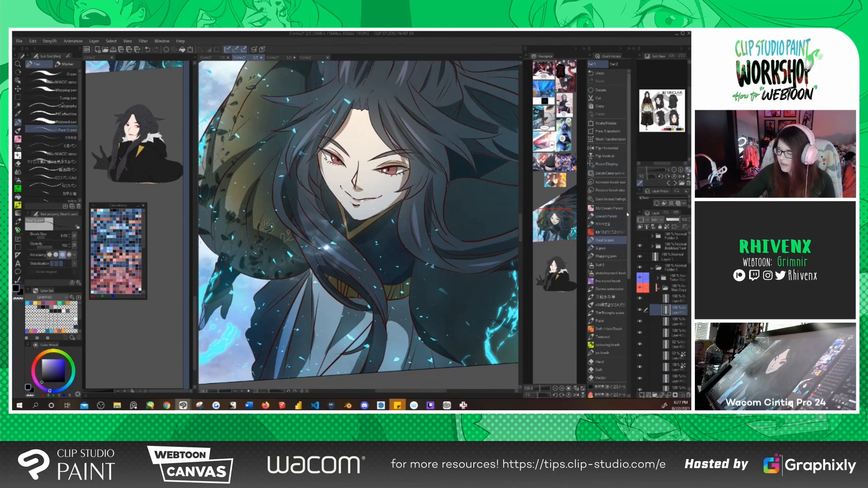
Look through the tools stored in Quick Access and check the list of palettes that can be shown
mouse_move(629, 212)
left_mouse_down()
mouse_move(641, 346)
mouse_move(630, 261)
left_mouse_up()
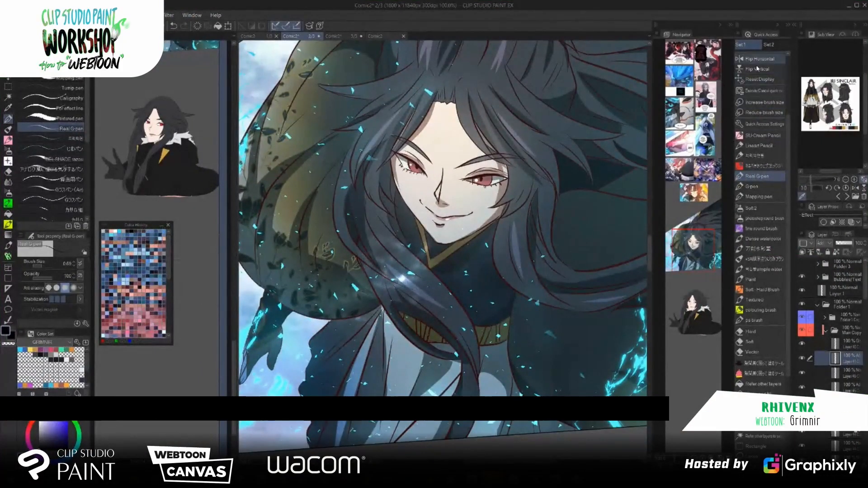
scroll(784, 134, "down", 5)
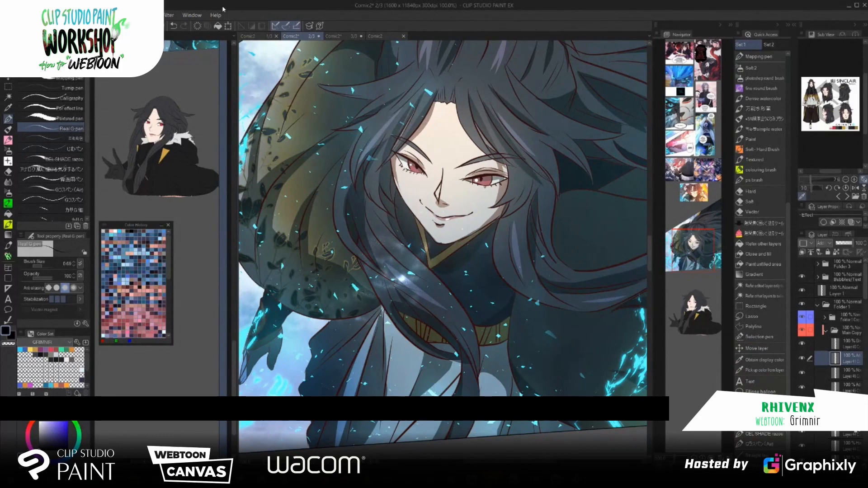
left_click(196, 17)
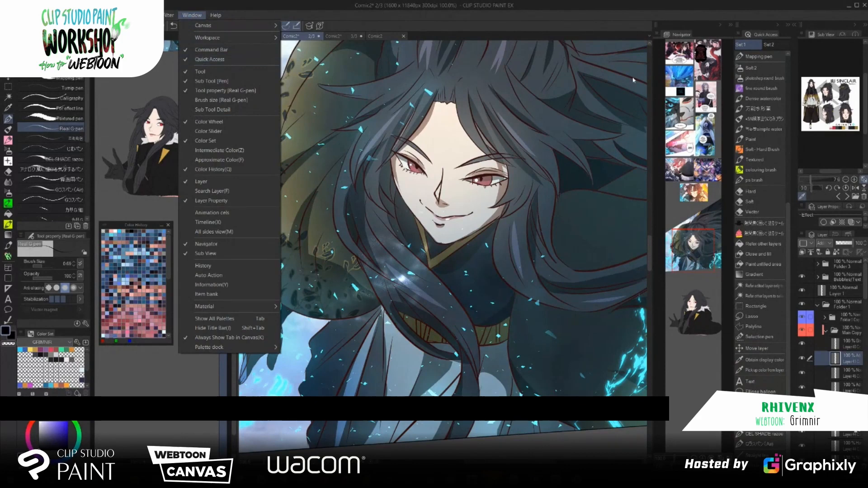
left_click(789, 221)
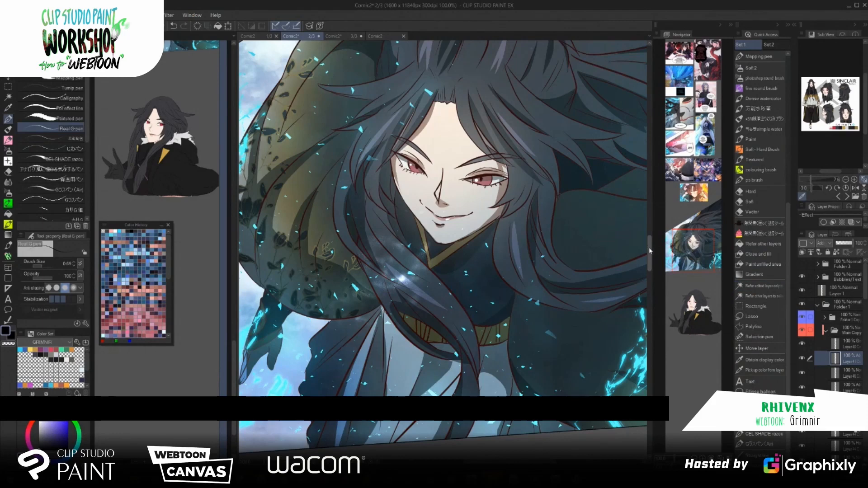
Bring the floating Color History palette over the artwork to present it, and park it over the small character figure beside the canvas
left_click_drag(650, 252, 650, 258)
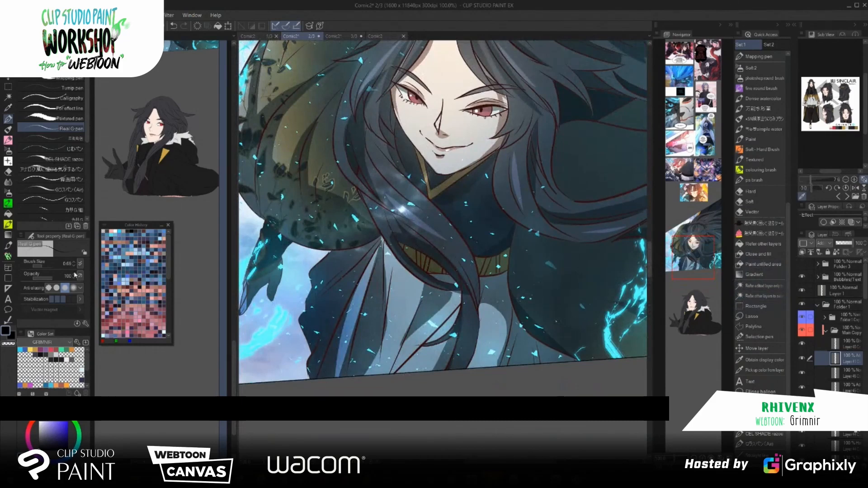
left_click_drag(146, 225, 448, 140)
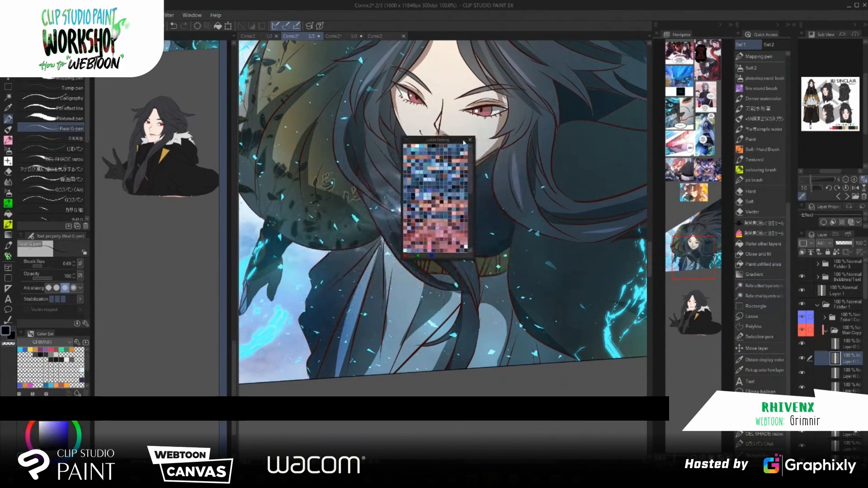
left_click(464, 141)
left_click(463, 141)
left_click_drag(451, 144, 155, 121)
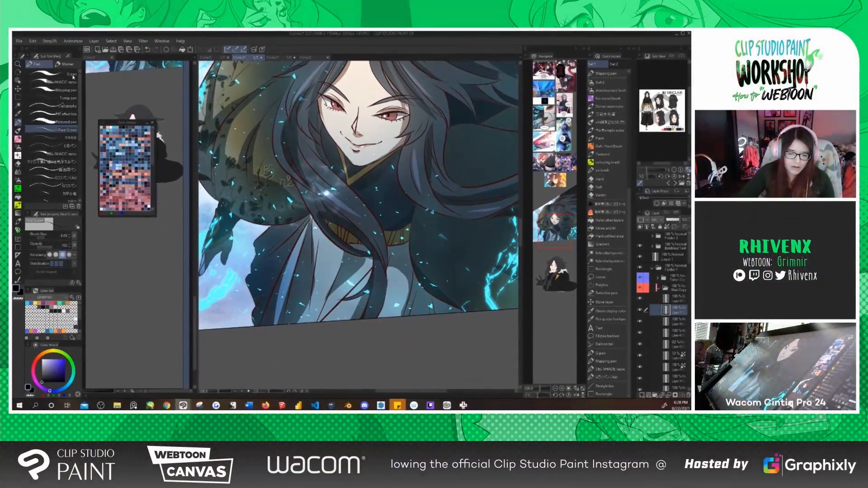
Pick the light blue of the glowing particle above the character's forehead with the Eyedropper's pick-up-from-layer sub tool
left_click(19, 115)
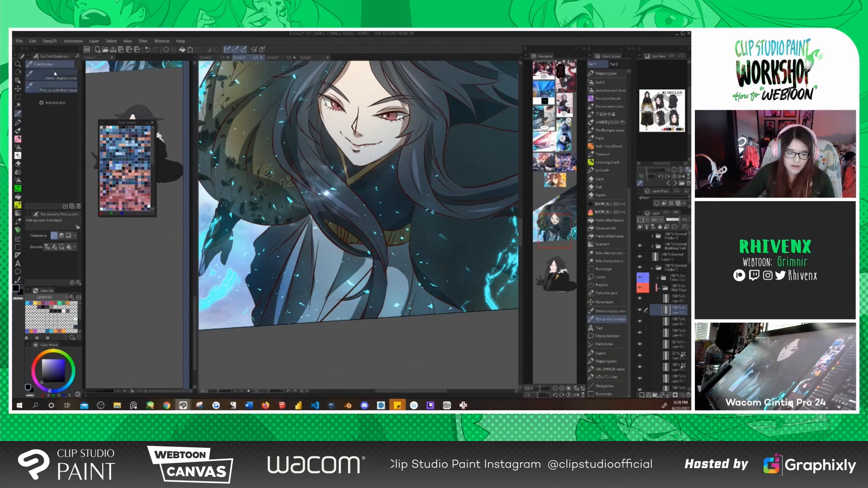
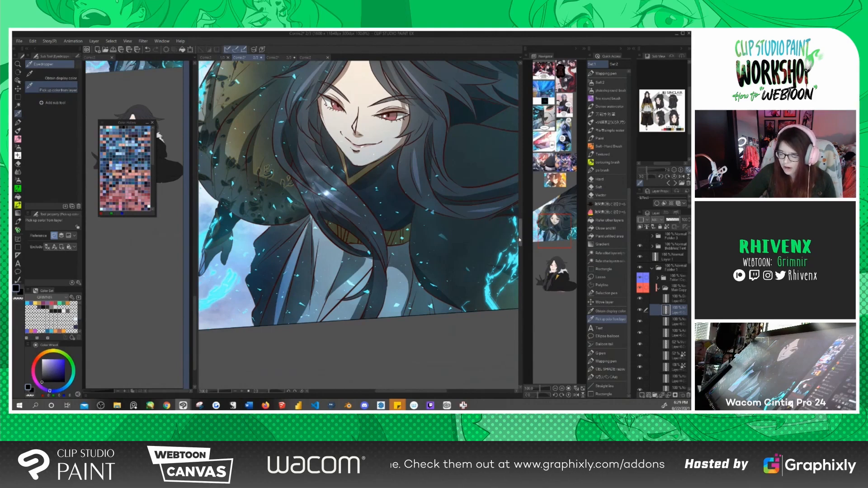
left_click_drag(521, 239, 521, 227)
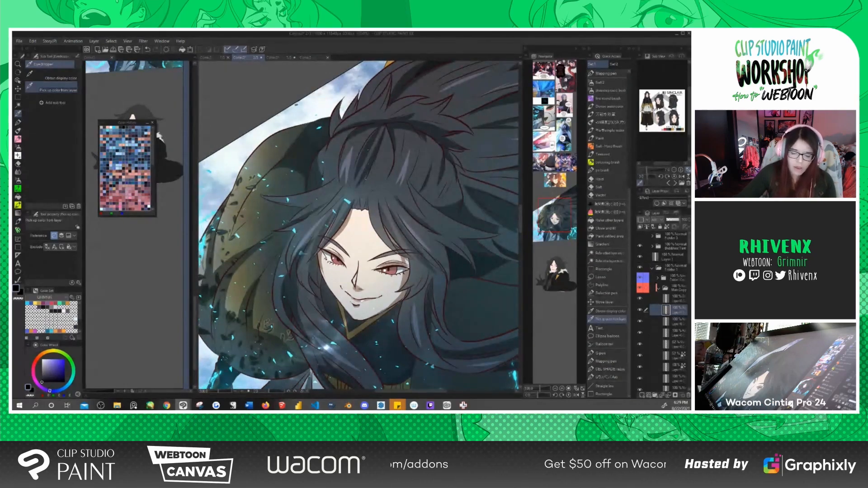
scroll(348, 348, "up", 3)
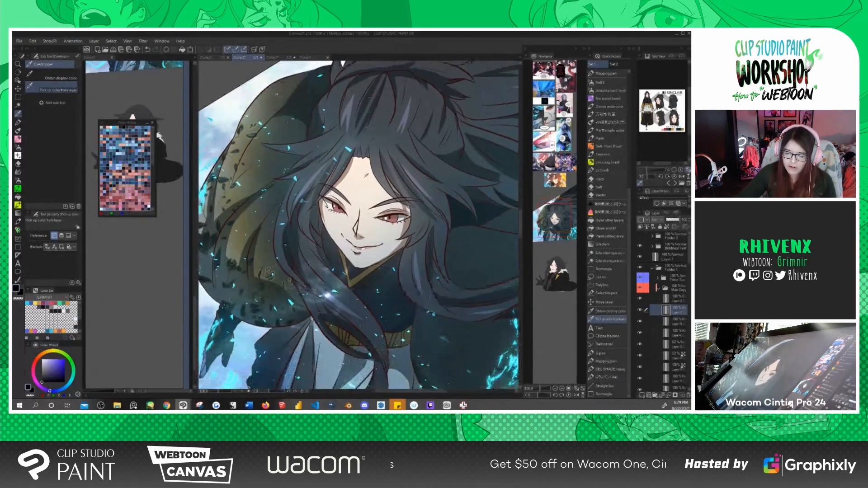
scroll(358, 226, "up", 3)
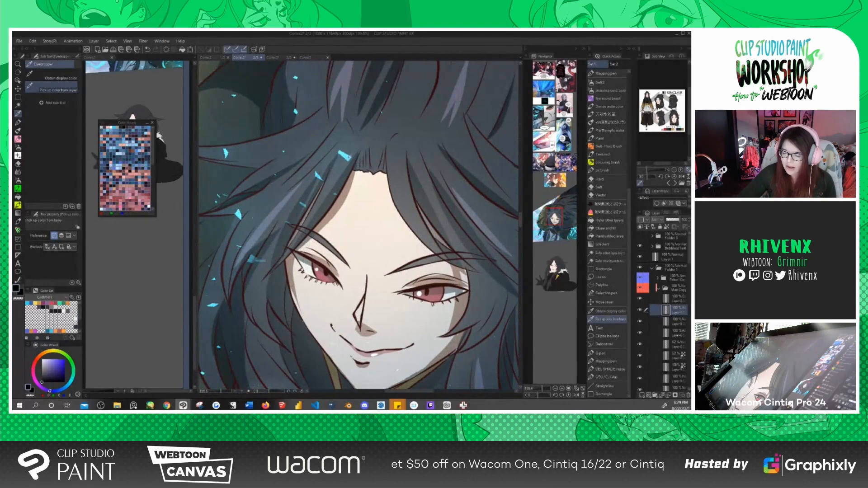
left_click(344, 156)
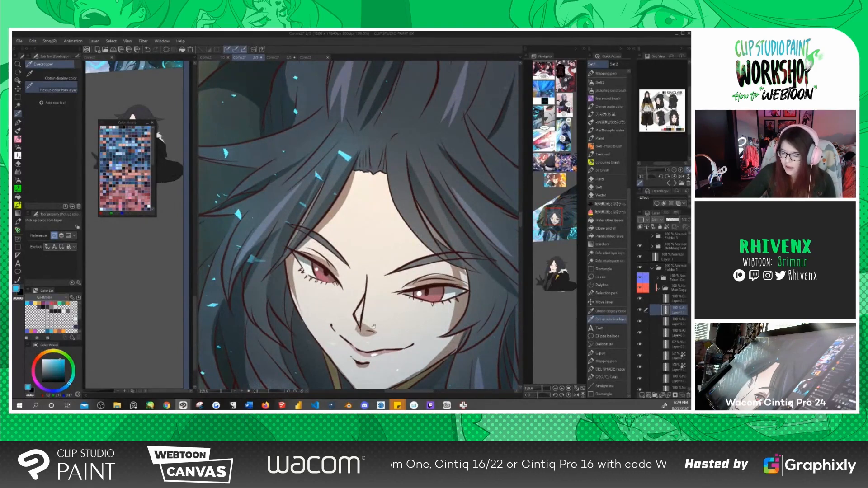
Examine the character's face, hair and glowing particles close up, and return to a wider view of the panel
left_click_drag(374, 326, 363, 273)
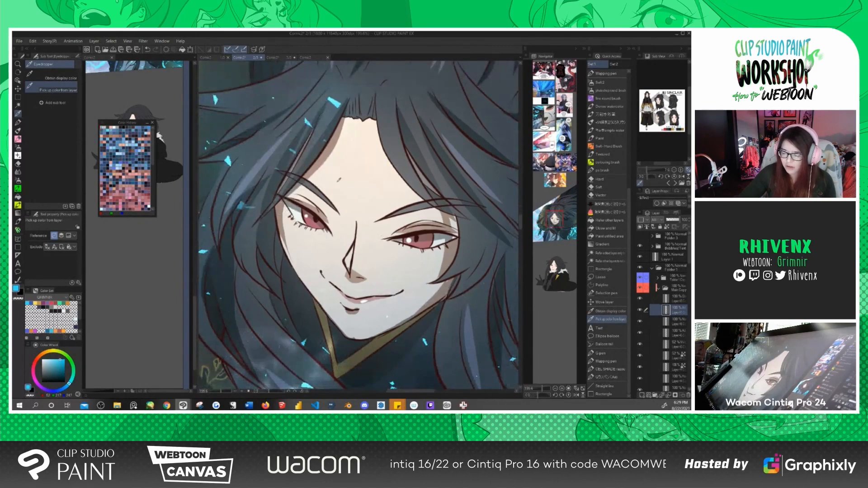
left_click(388, 190)
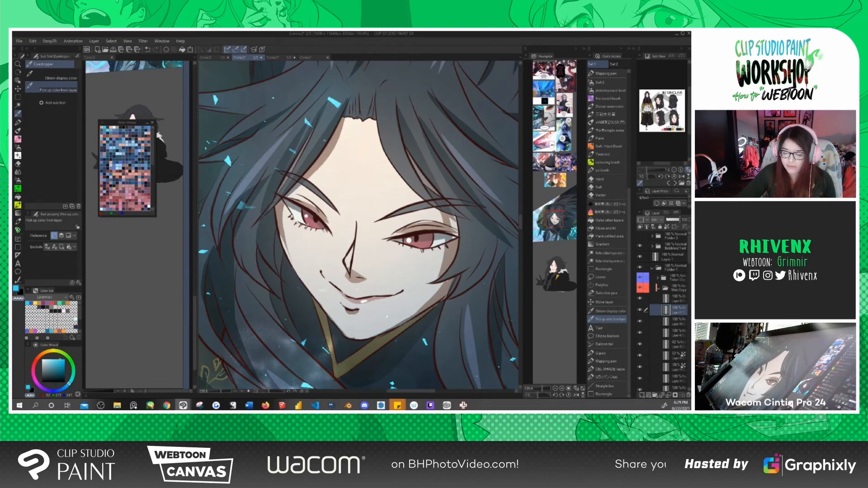
left_click_drag(366, 283, 358, 273)
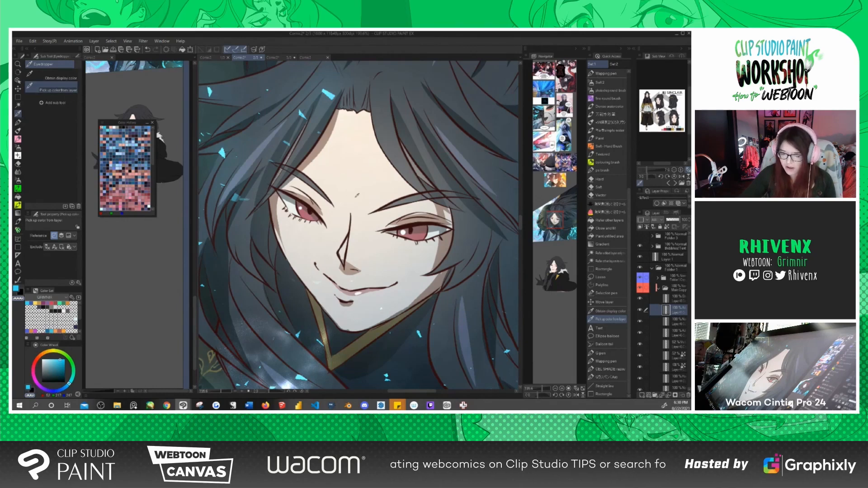
left_click_drag(369, 194, 365, 220)
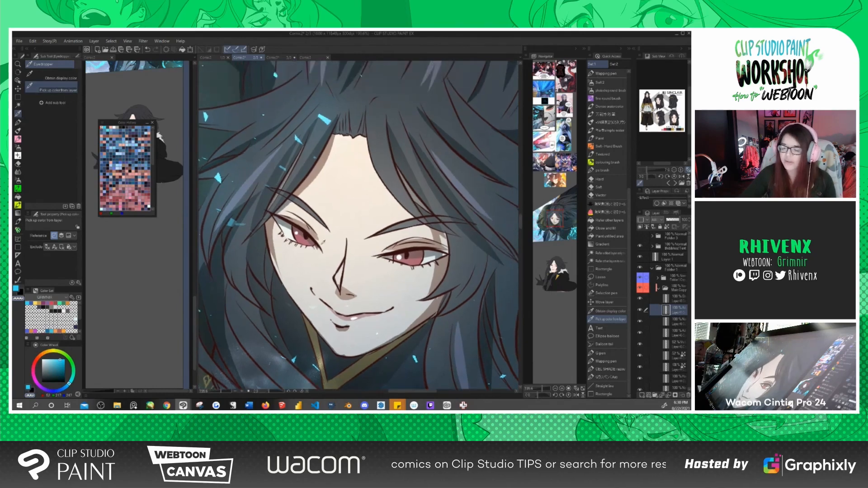
left_click_drag(331, 194, 338, 216)
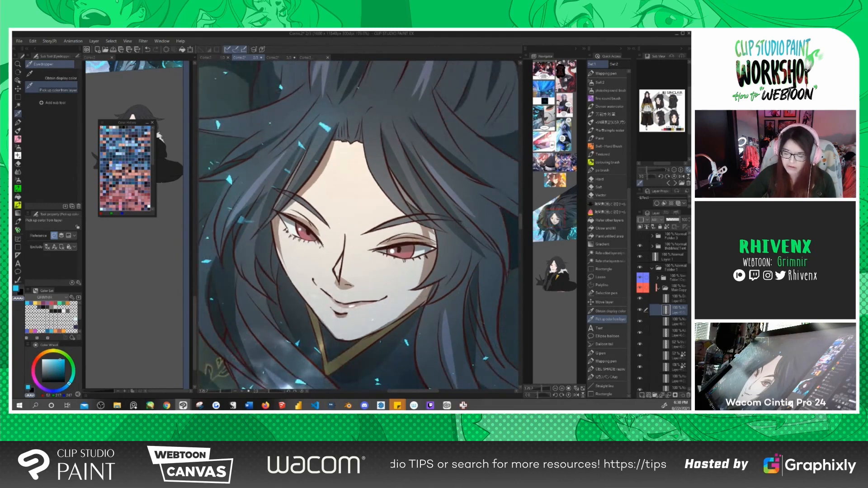
left_click_drag(361, 304, 356, 267)
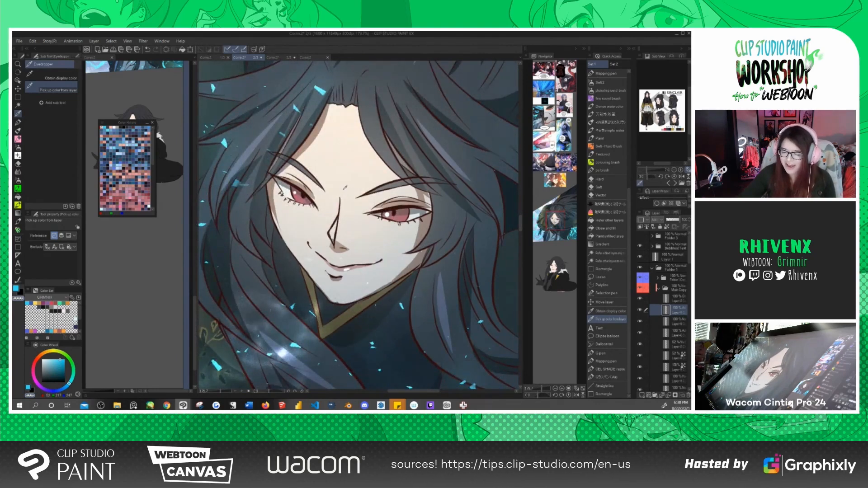
scroll(345, 187, "down", 1)
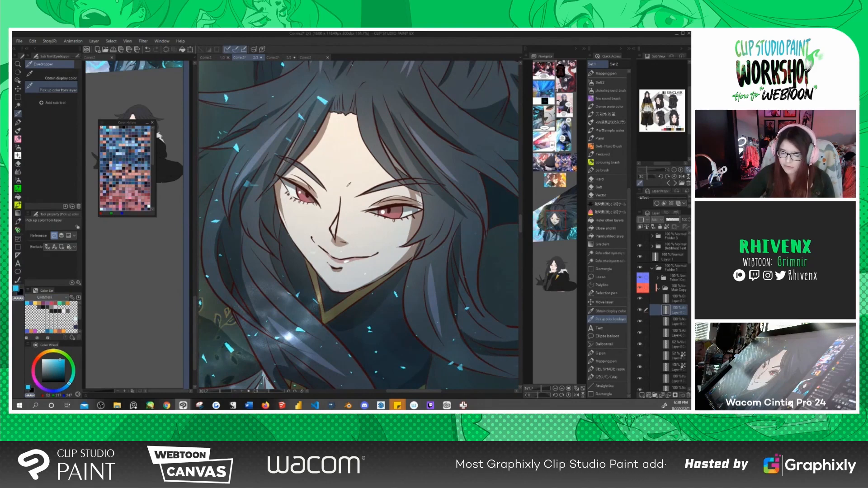
key("ctrl+minus")
key("ctrl+minus")
left_click_drag(397, 261, 378, 295)
key("minus")
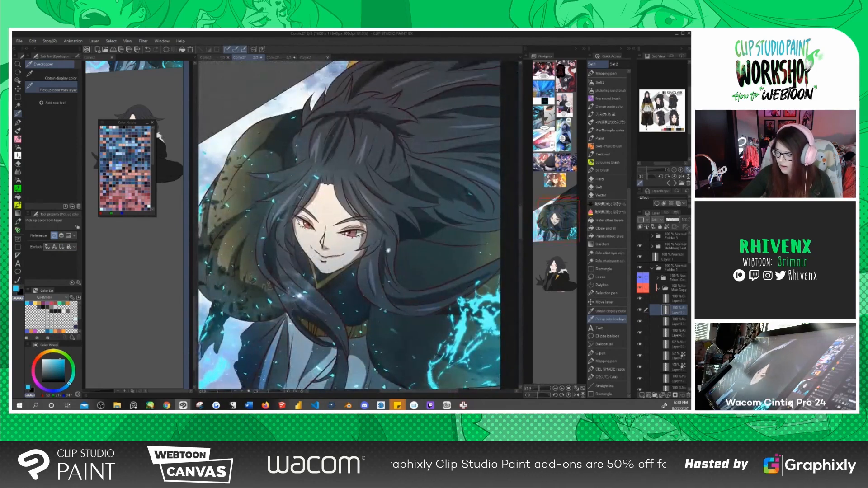
Select the pink-labelled dark colour layer of the character's hair, hide it and show it again
scroll(661, 332, "down", 10)
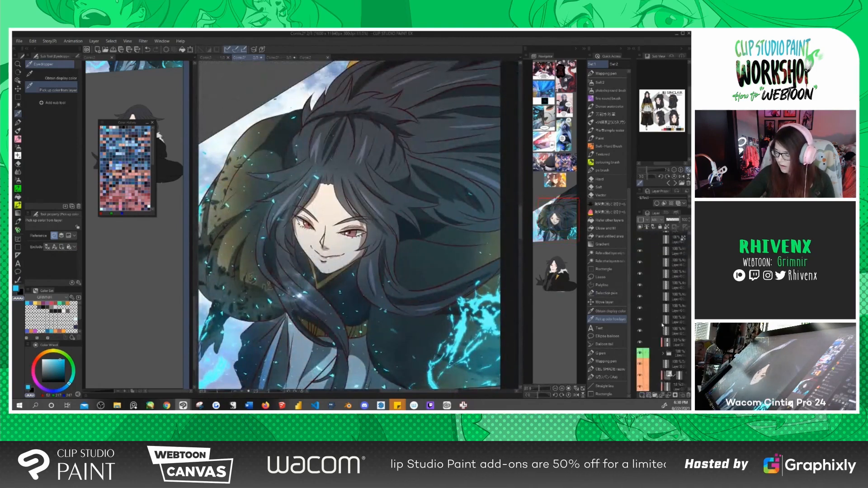
scroll(662, 324, "down", 3)
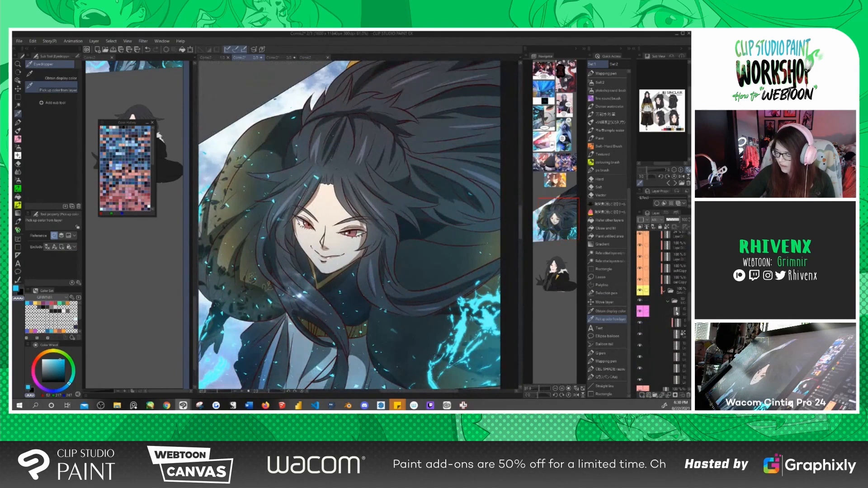
left_click(656, 311)
left_click(640, 312)
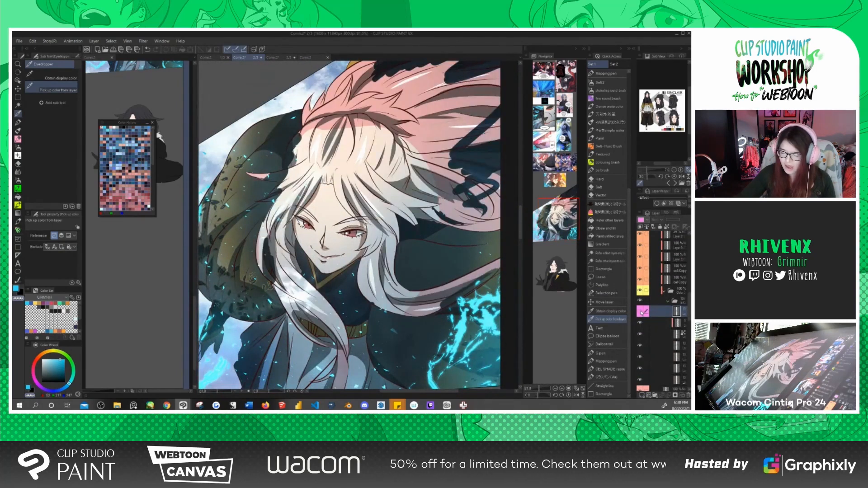
left_click(641, 312)
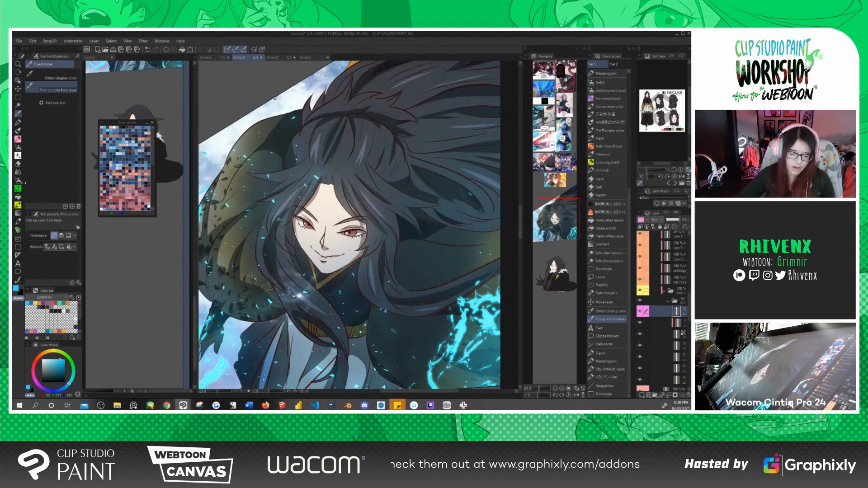
Try a large light-blue stroke across the character's hair and face with an Assets brush, and undo it
left_click(18, 188)
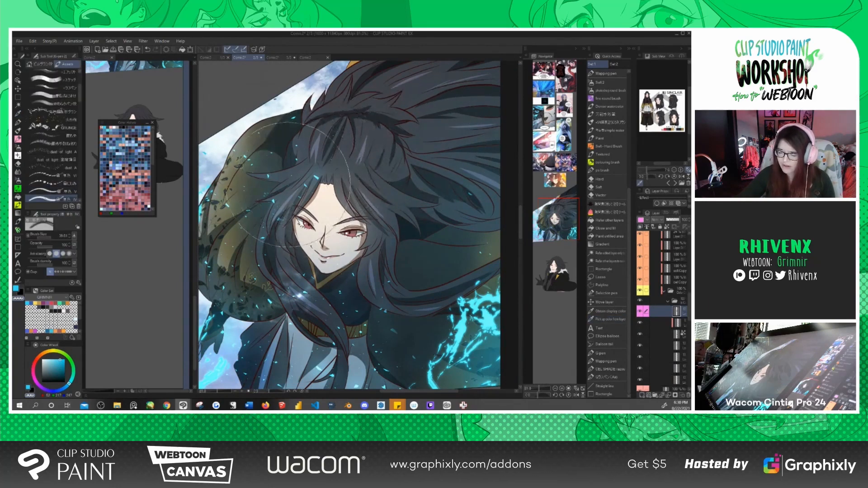
mouse_move(282, 181)
left_mouse_down()
mouse_move(353, 163)
mouse_move(474, 104)
mouse_move(331, 118)
mouse_move(331, 155)
mouse_move(391, 166)
mouse_move(383, 202)
mouse_move(301, 246)
mouse_move(285, 269)
mouse_move(379, 262)
mouse_move(305, 239)
mouse_move(389, 283)
left_mouse_up()
key("ctrl+z")
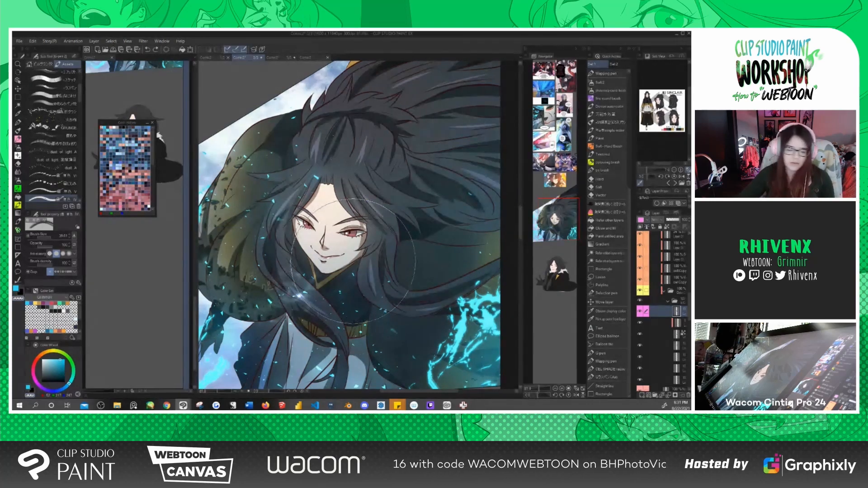
scroll(353, 261, "down", 3)
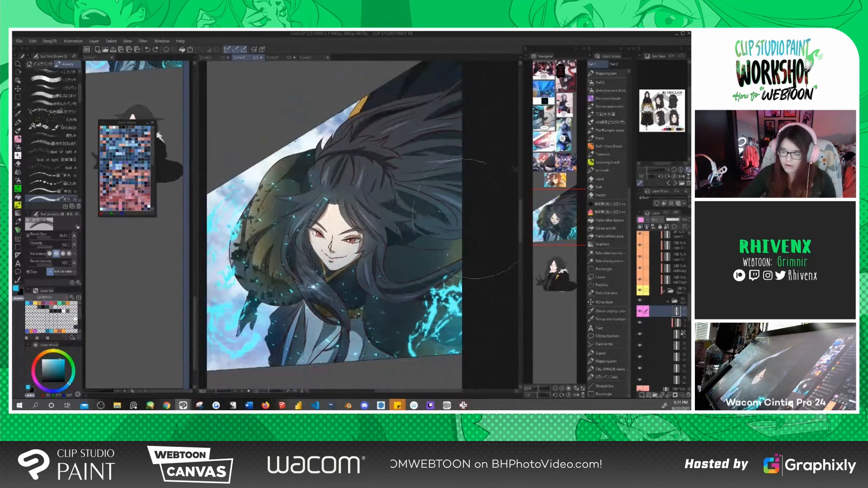
left_click_drag(520, 224, 520, 229)
scroll(325, 135, "up", 2)
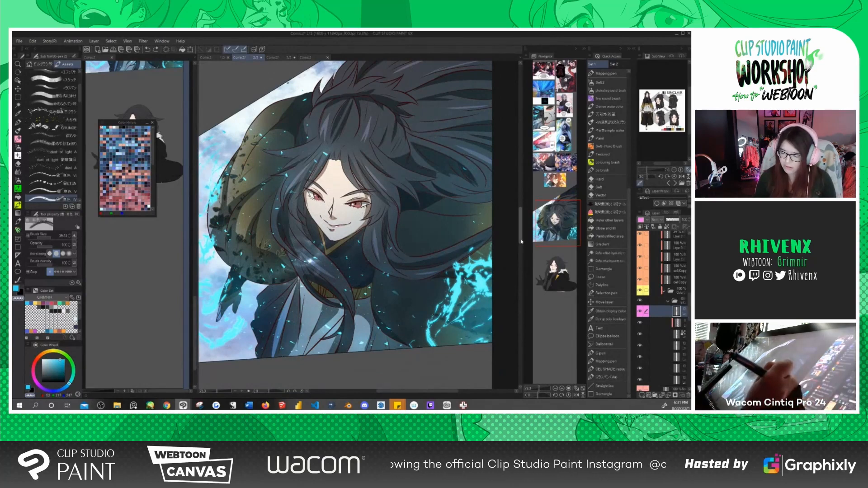
left_click_drag(521, 242, 522, 245)
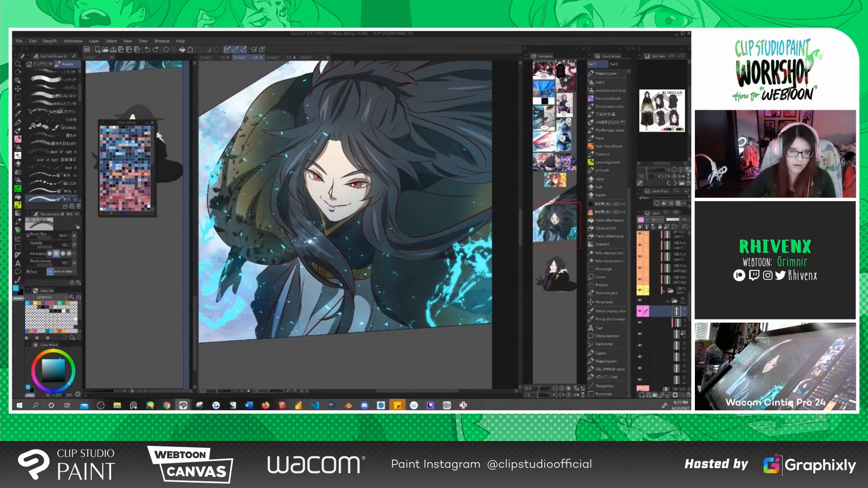
Switch to the document with the grey text pages and activate the Refer other layers fill tool
left_click(211, 58)
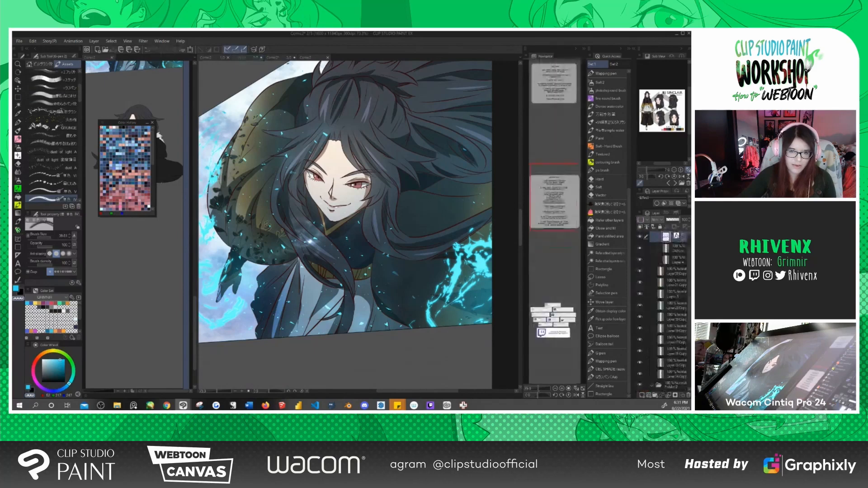
scroll(554, 202, "down", 2)
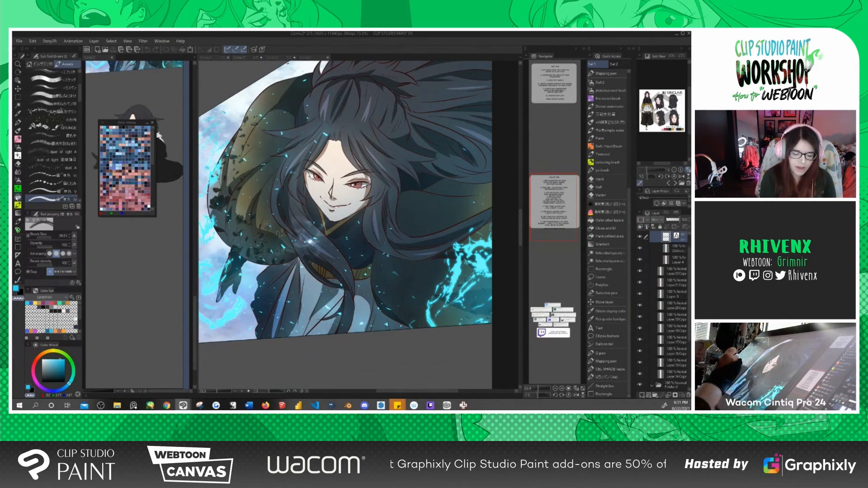
left_click(17, 197)
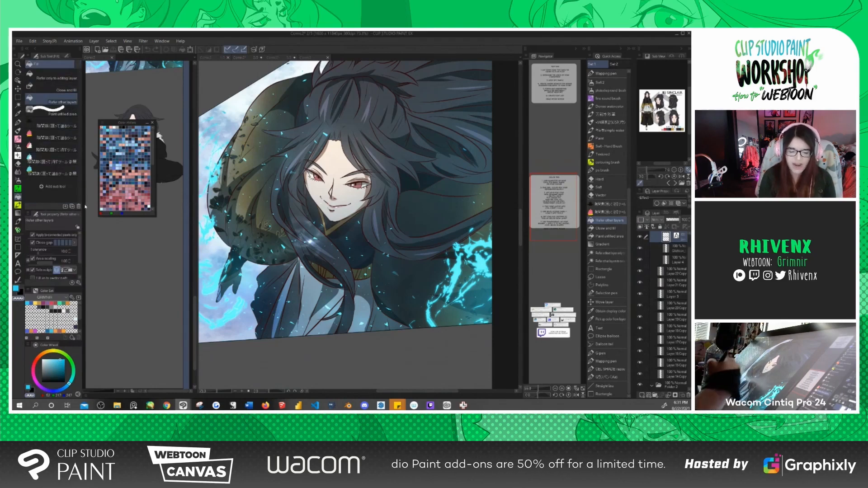
Return to the illustrated comic page and examine the slanted panel with the dark-haired character and the uncoloured-background figure below it
left_click(521, 234)
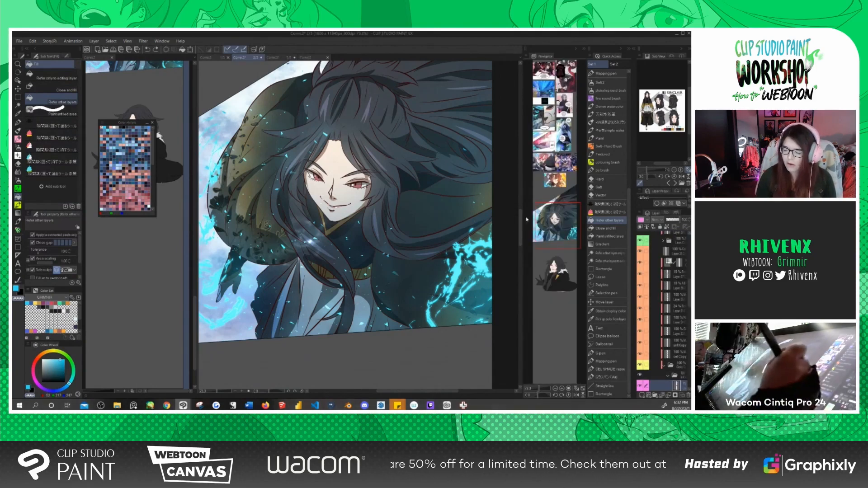
left_click_drag(521, 229, 521, 257)
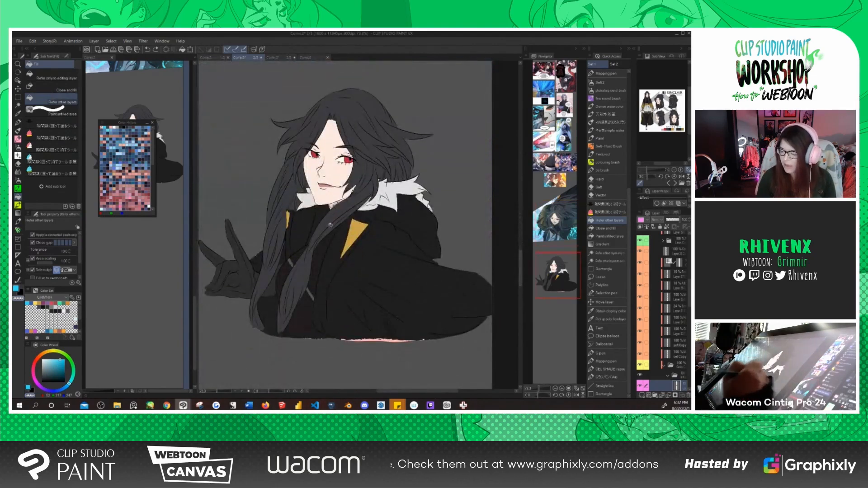
left_click(565, 231)
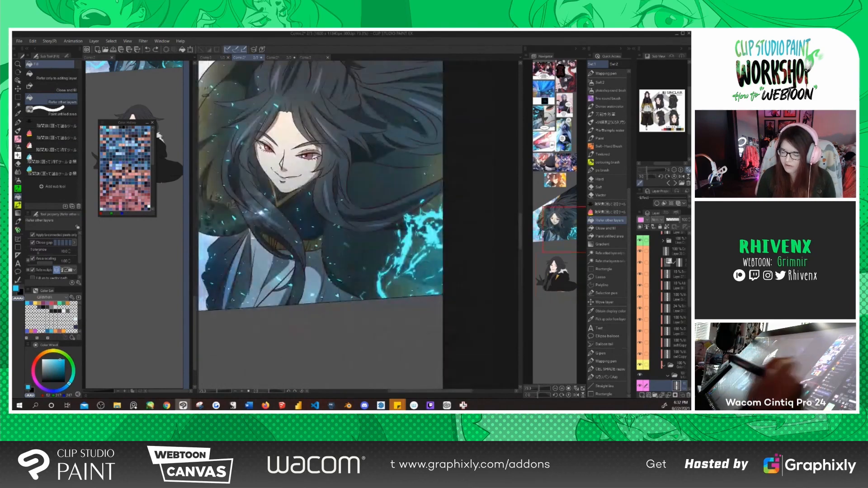
left_click_drag(390, 267, 458, 319)
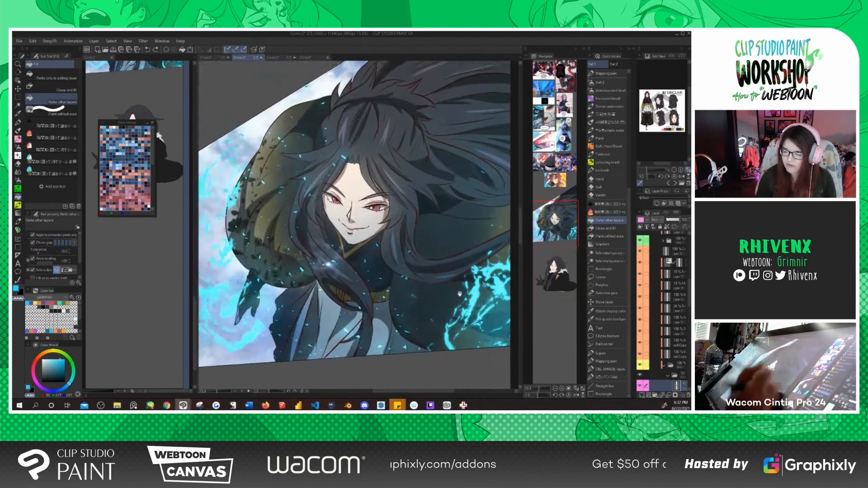
left_click_drag(380, 190, 355, 180)
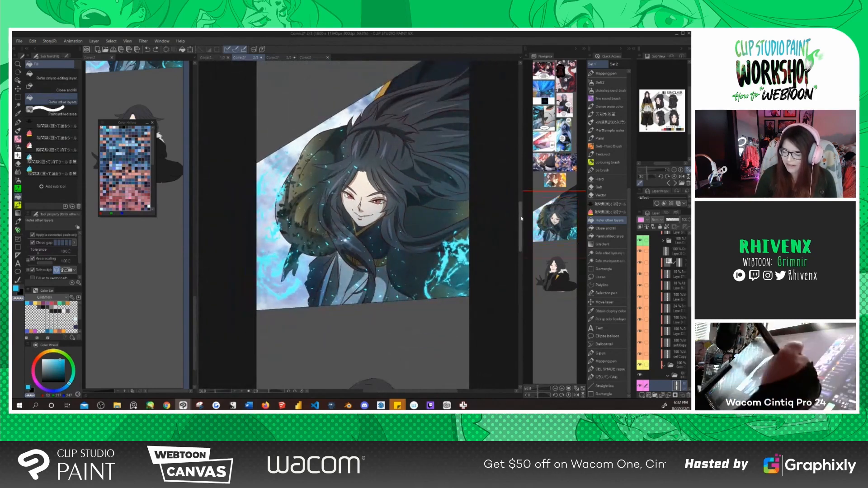
left_click_drag(465, 239, 459, 268)
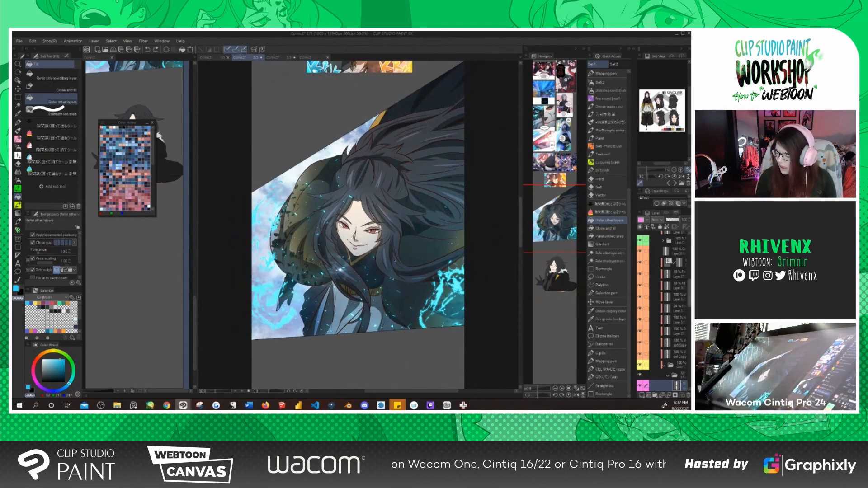
Find the slanted panel's red-labelled character folder among the layers, then select and collapse it
left_click_drag(689, 294, 689, 322)
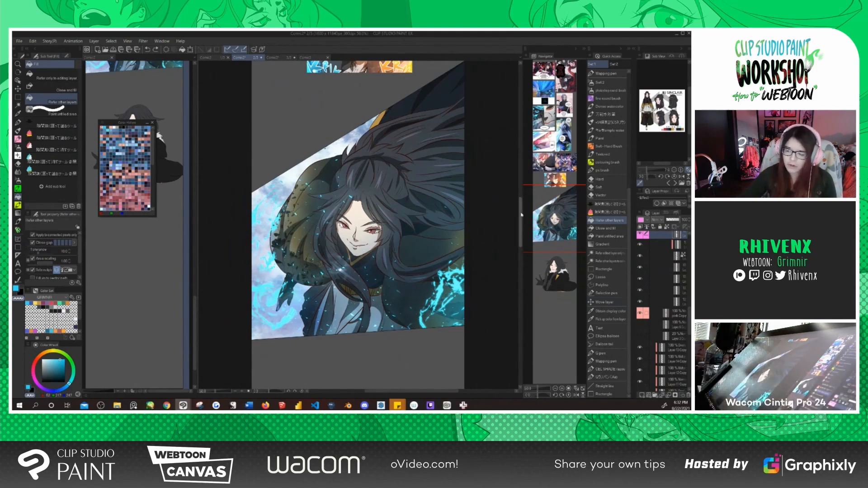
scroll(520, 210, "up", 3)
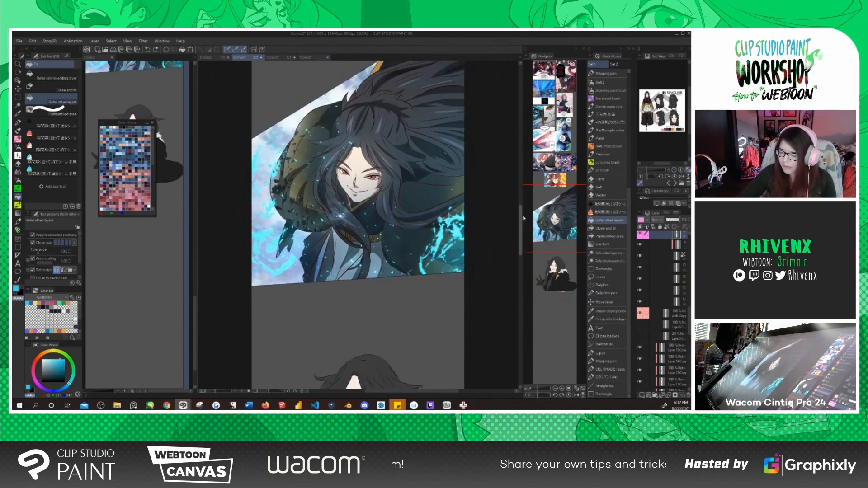
scroll(527, 204, "down", 2)
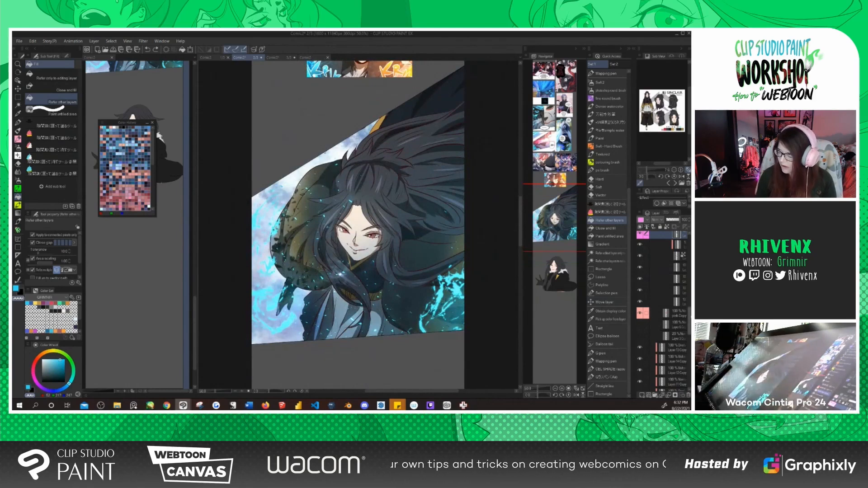
left_click_drag(690, 318, 689, 311)
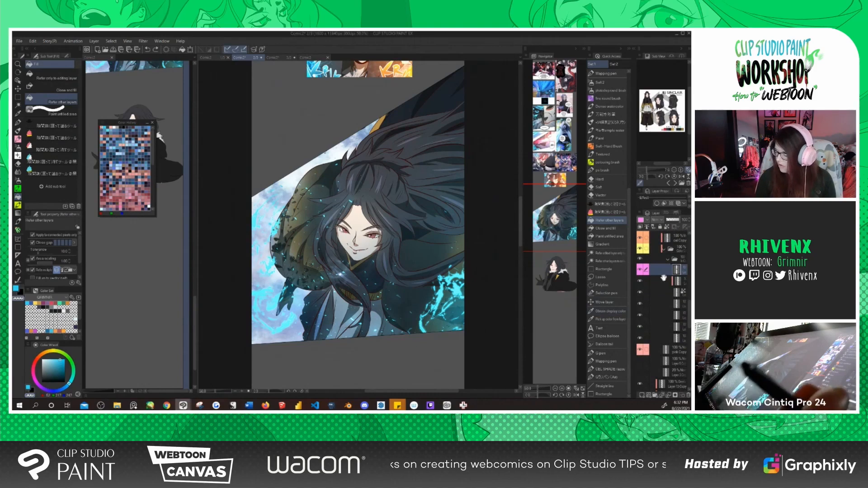
scroll(665, 321, "up", 5)
scroll(665, 321, "up", 6)
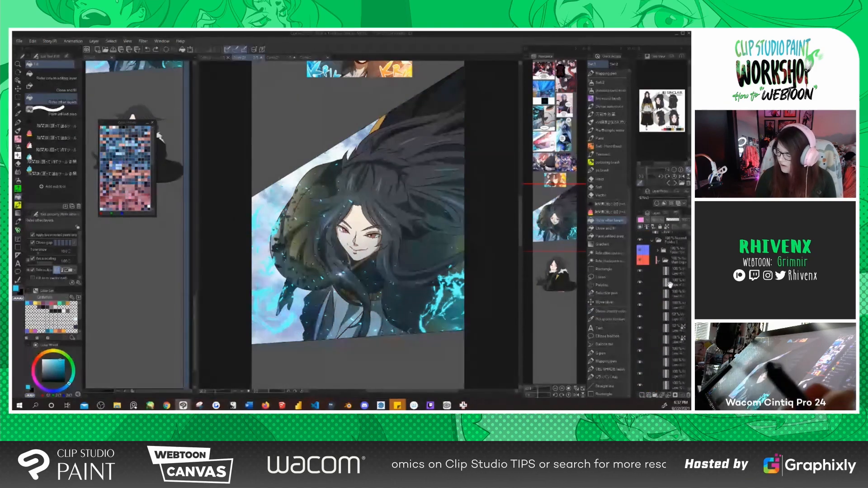
scroll(670, 267, "up", 5)
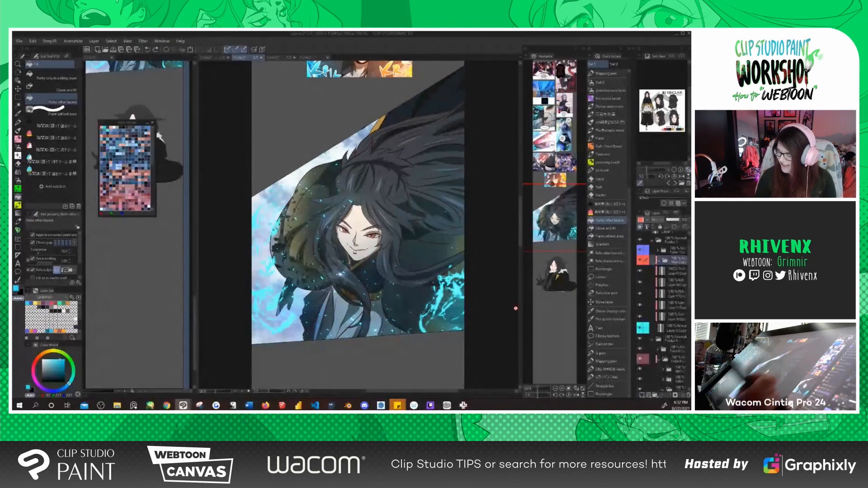
Sample a colour from the slanted panel's background, then hide and reshow the cyan-labelled base layer to check what it clips
left_click_drag(444, 302, 443, 296)
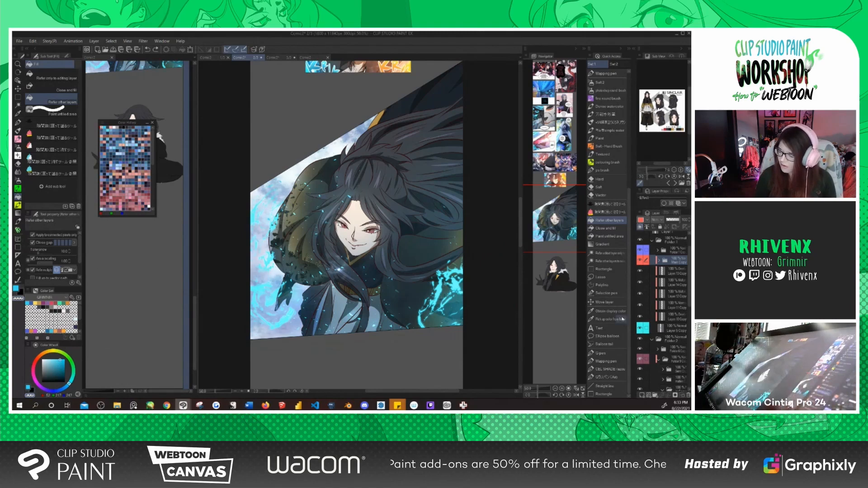
left_click(273, 312, "alt")
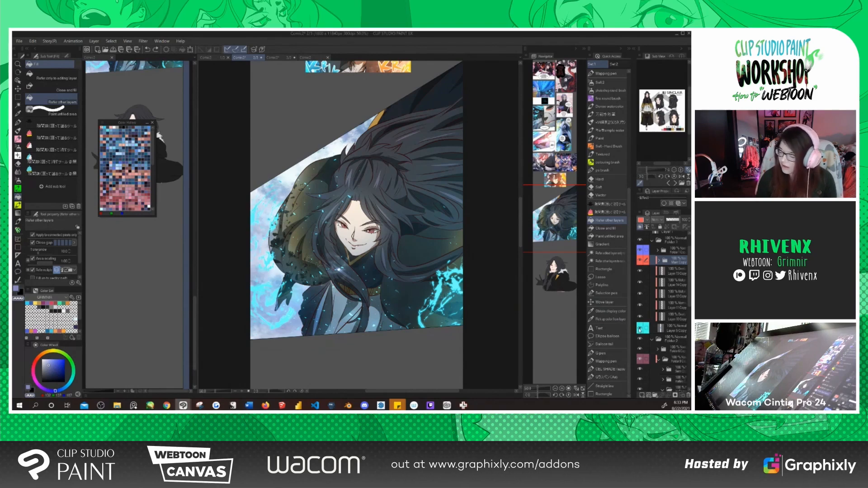
left_click(640, 330)
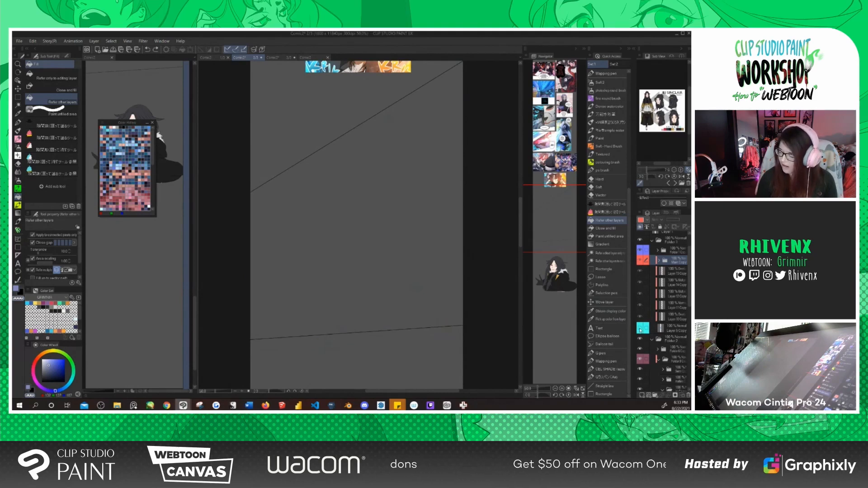
left_click(640, 330)
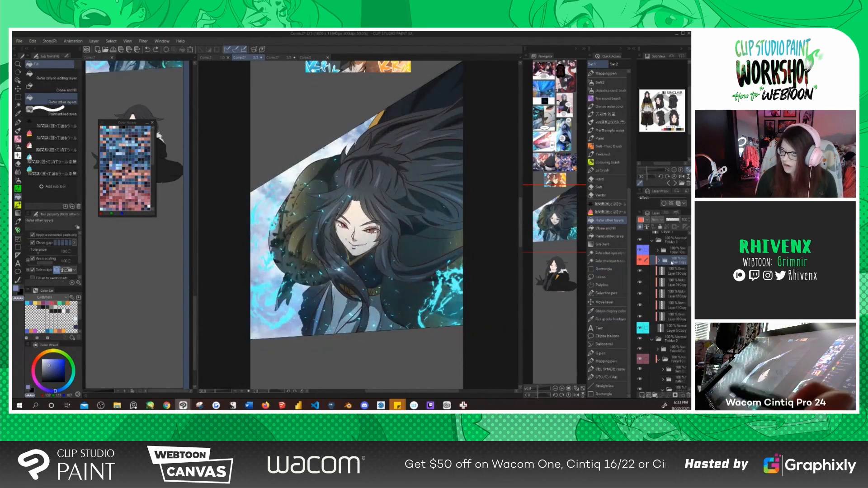
Expand the red-labelled character folder, then hide and reshow its salmon-labelled base layer to demonstrate the clipping
left_click(659, 260)
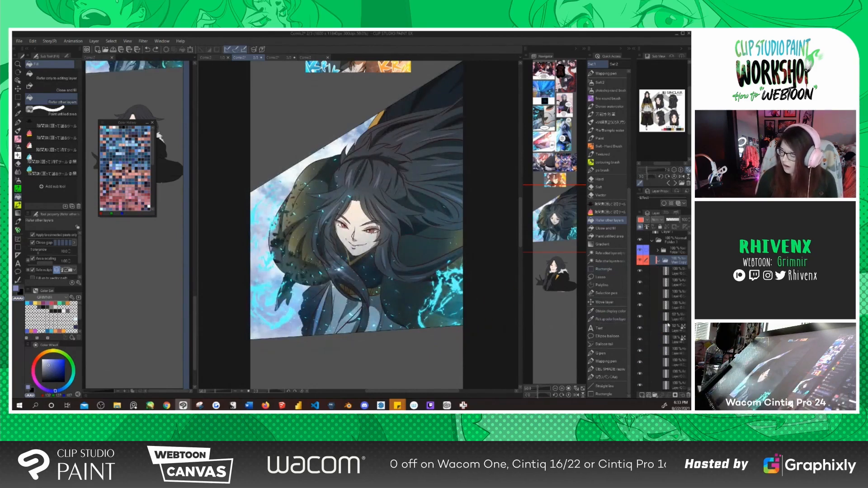
scroll(667, 335, "down", 5)
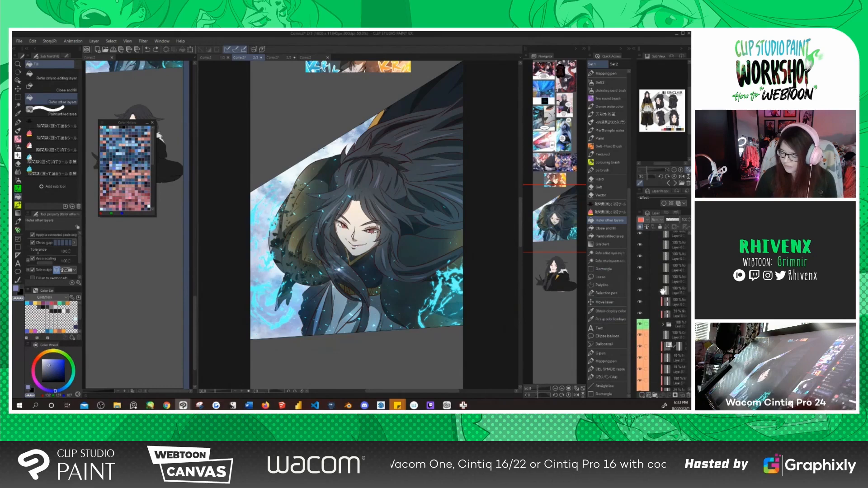
scroll(665, 308, "down", 5)
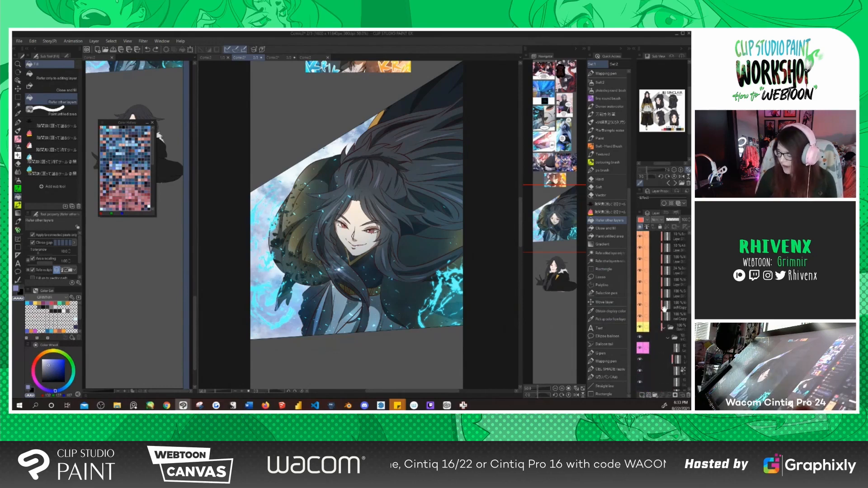
scroll(672, 309, "down", 5)
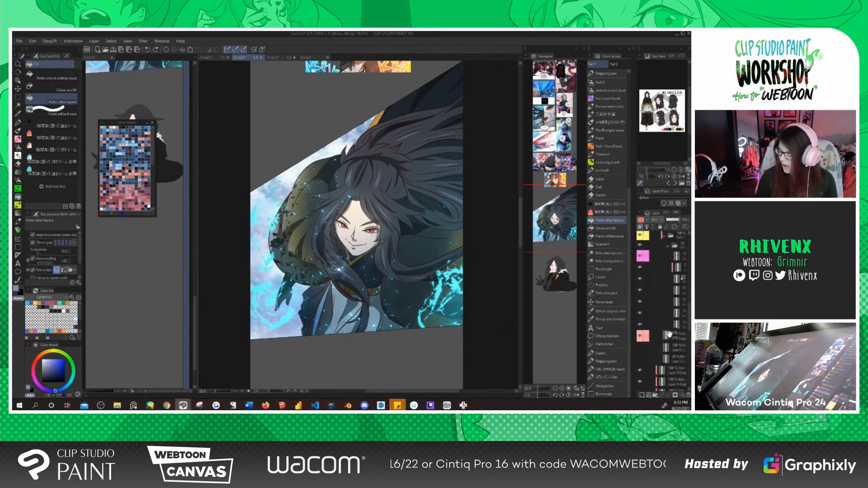
scroll(653, 324, "up", 1)
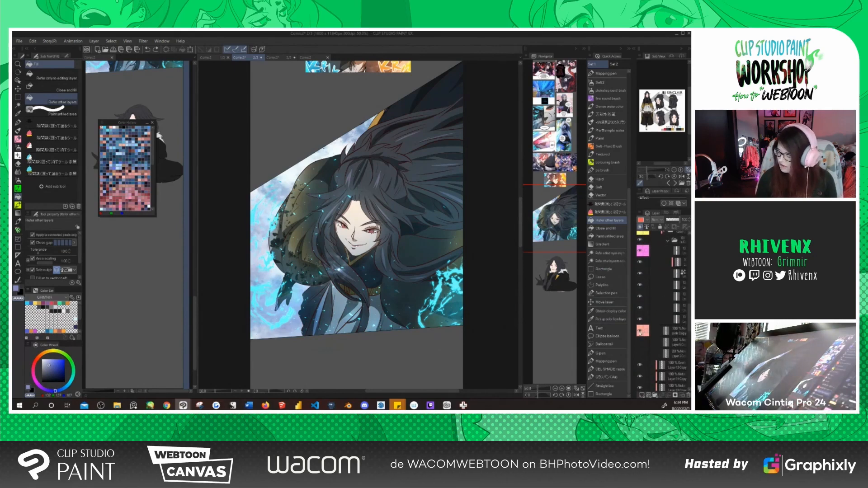
left_click(641, 332)
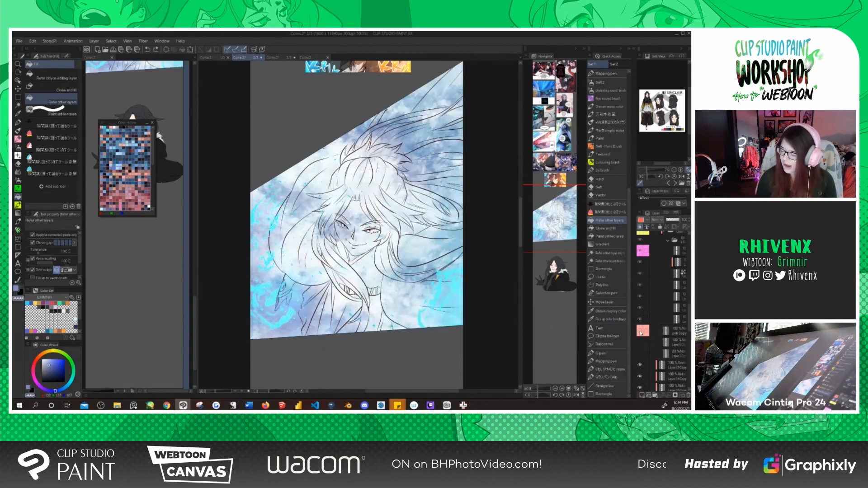
left_click(640, 333)
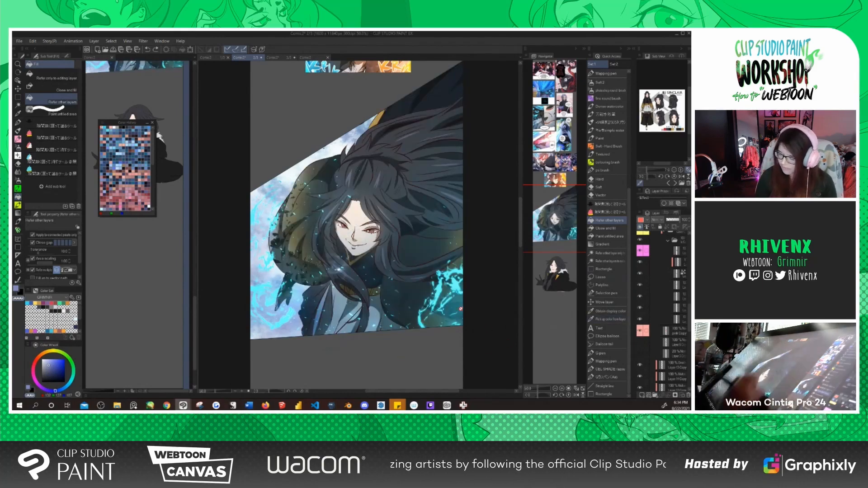
Hide and reshow the yellow-labelled folder to compare the character with and without its colours
left_click_drag(460, 308, 458, 335)
left_click_drag(672, 311, 673, 346)
left_click_drag(670, 273, 665, 306)
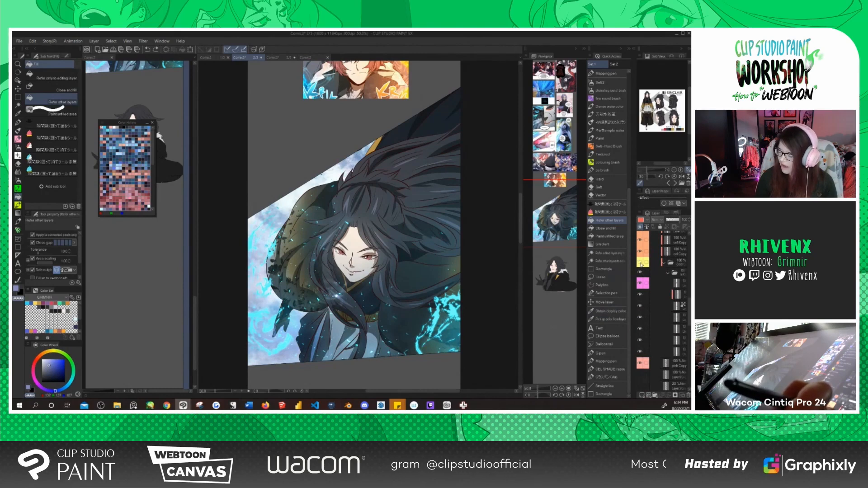
left_click(640, 263)
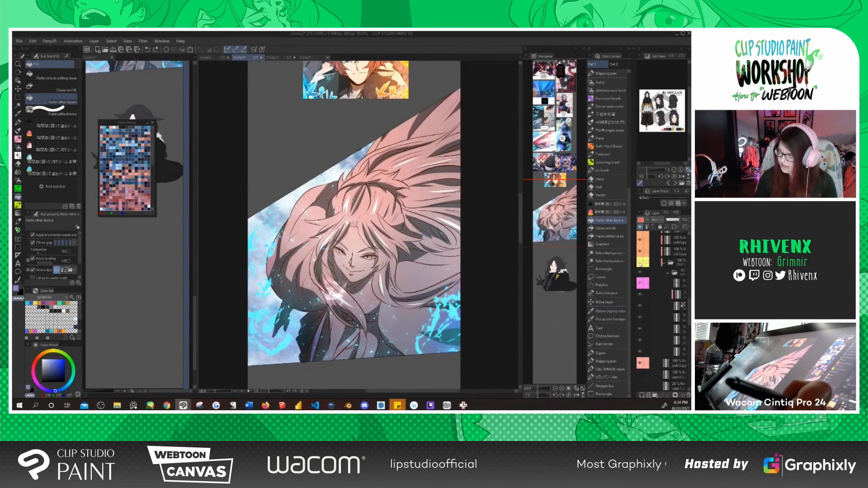
left_click(639, 263)
Go back to the red-labelled character folder and collapse it
left_click(663, 263)
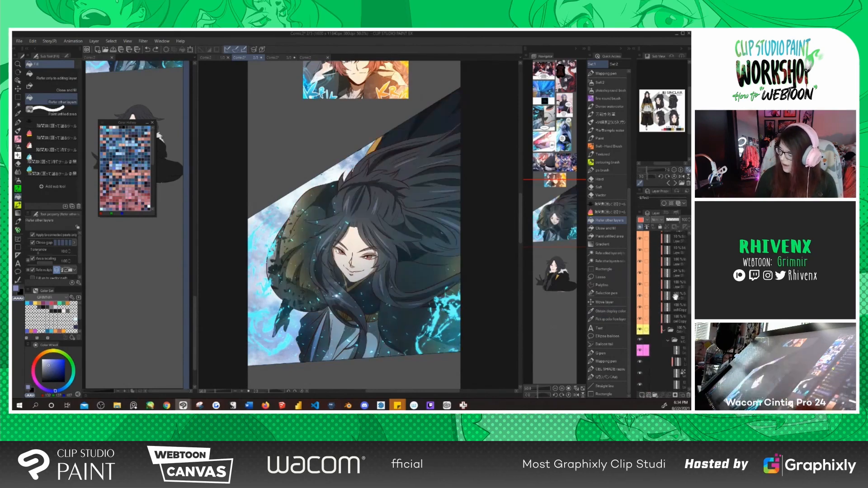
scroll(663, 270, "down", 6)
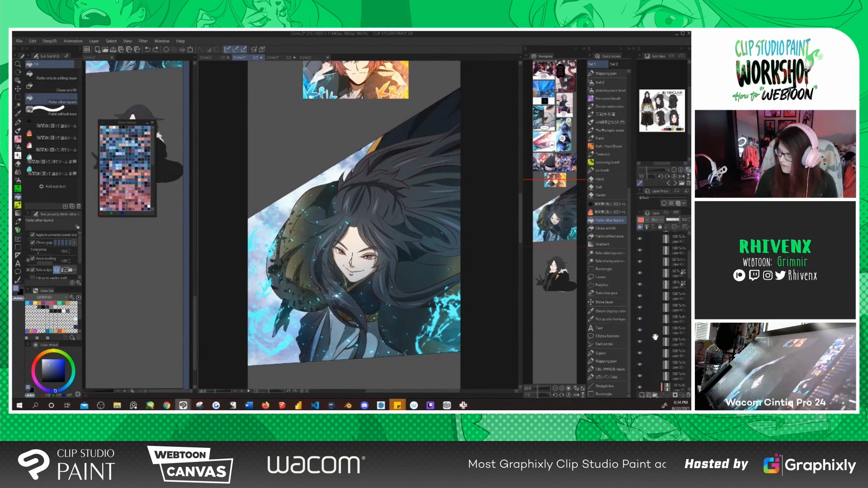
scroll(660, 307, "up", 2)
left_click(659, 281)
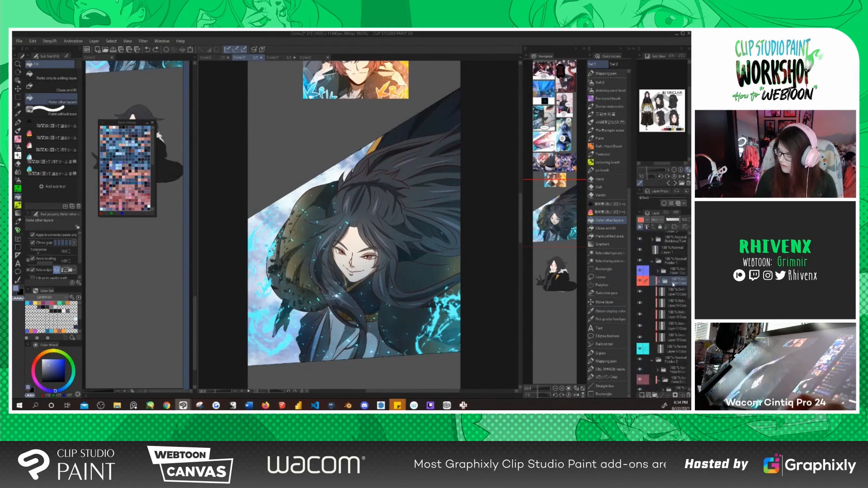
Turn off Clip to Layer Below for the red-labelled character folder and inspect the artwork around the slanted panel's borders
left_click_drag(457, 291, 456, 285)
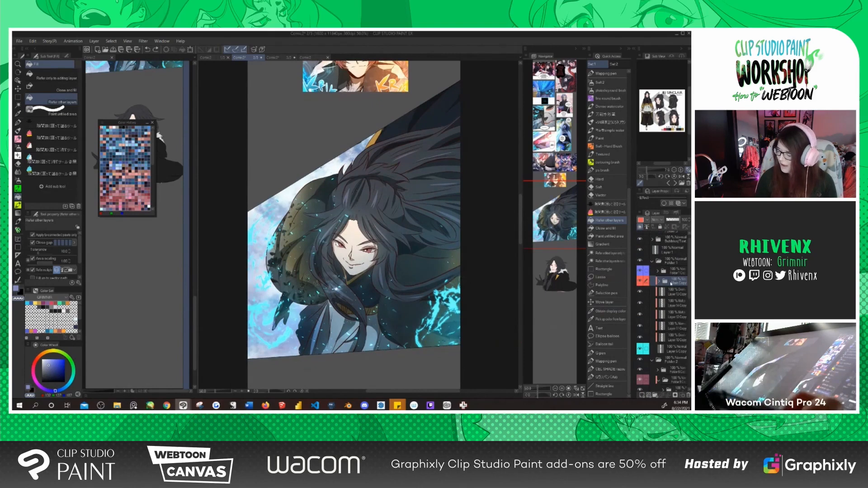
left_click(640, 227)
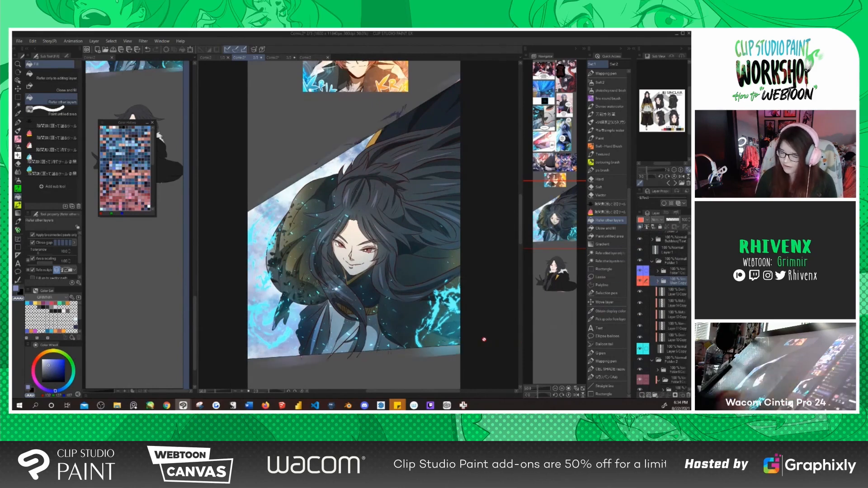
scroll(340, 343, "down", 3)
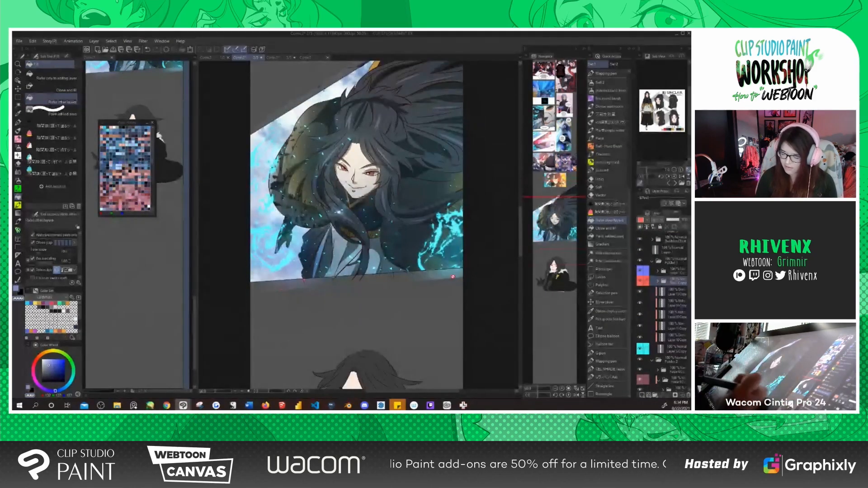
left_click_drag(434, 219, 421, 313)
scroll(375, 244, "down", 4)
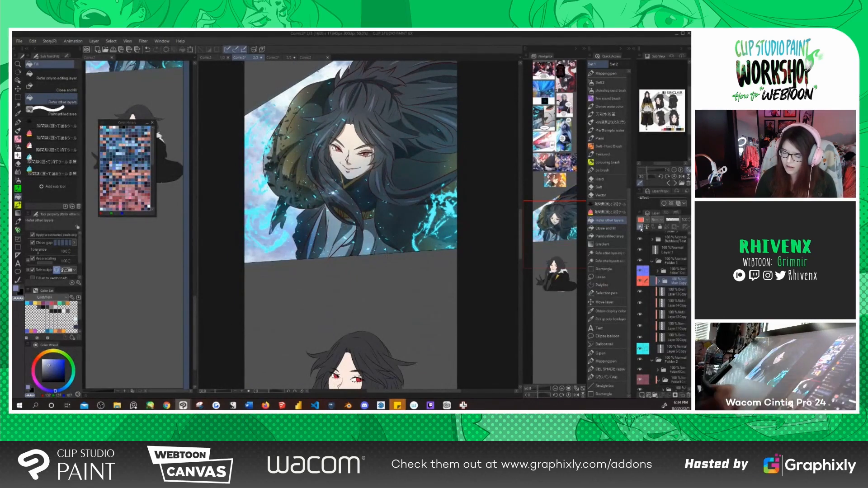
Pick the layer containing the lower character's eye colour directly from the artwork
mouse_move(428, 316)
left_mouse_down()
mouse_move(432, 294)
mouse_move(439, 318)
mouse_move(426, 267)
left_mouse_up()
left_click_drag(419, 348, 429, 274)
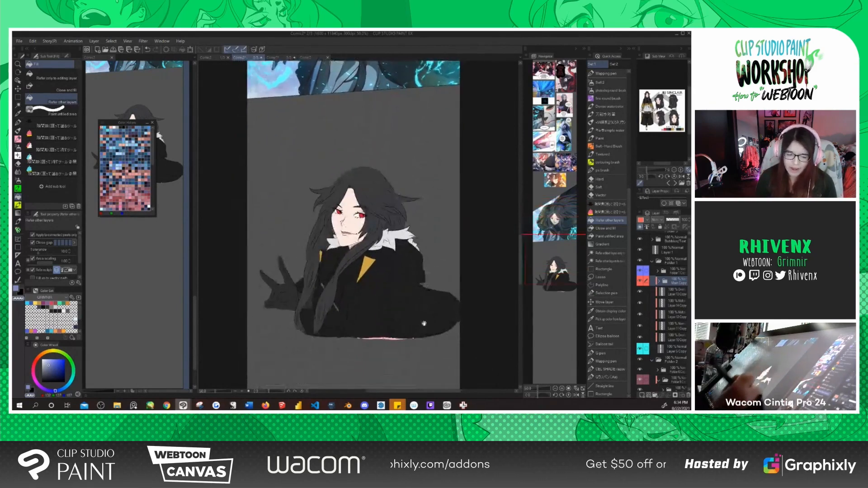
left_click_drag(424, 324, 425, 286)
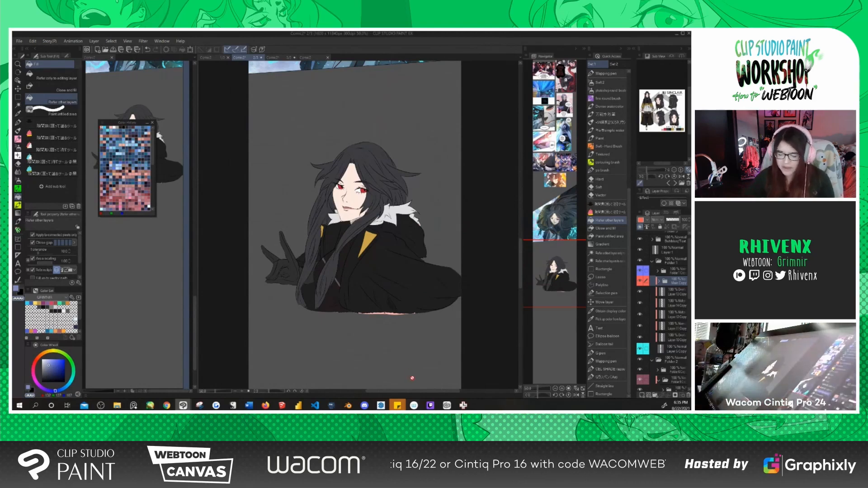
scroll(355, 225, "up", 4)
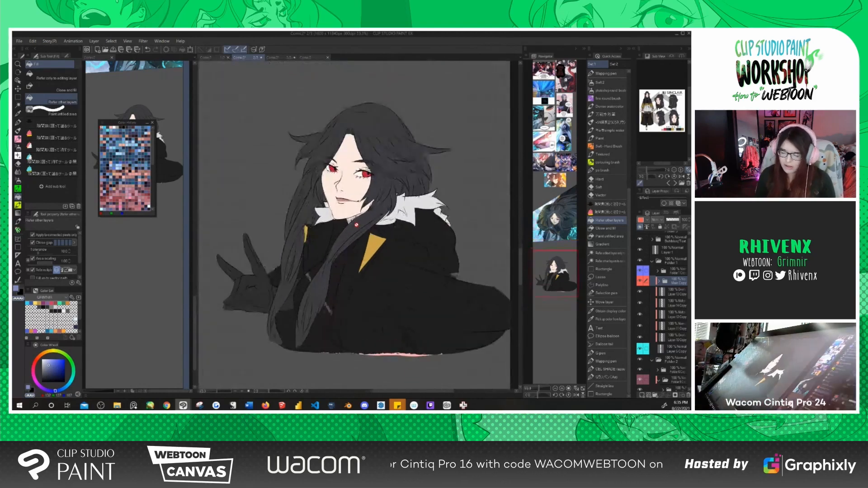
left_click_drag(454, 309, 441, 284)
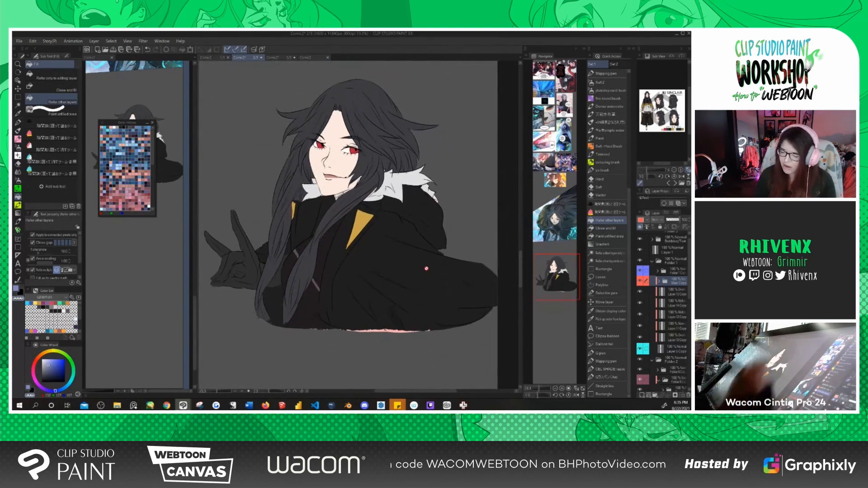
left_click(353, 150, "ctrl+shift")
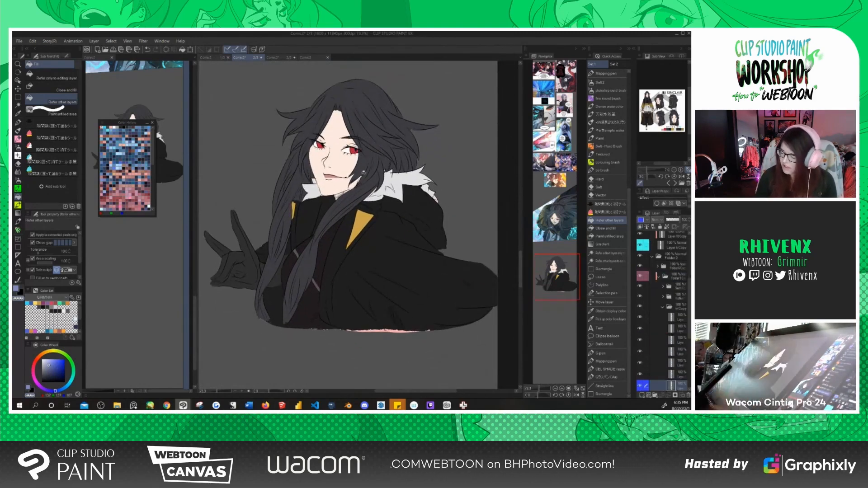
Collapse the lower character's mauve-labelled colour folder and hide it, leaving the salmon base and line art showing
left_click_drag(681, 367, 684, 284)
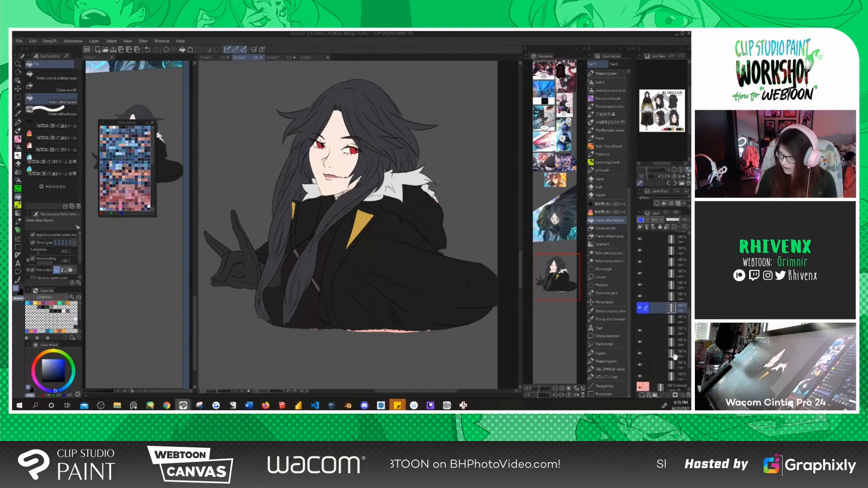
mouse_move(676, 340)
left_mouse_down()
mouse_move(682, 308)
mouse_move(682, 329)
left_mouse_up()
left_click_drag(680, 298, 675, 382)
left_click(658, 289)
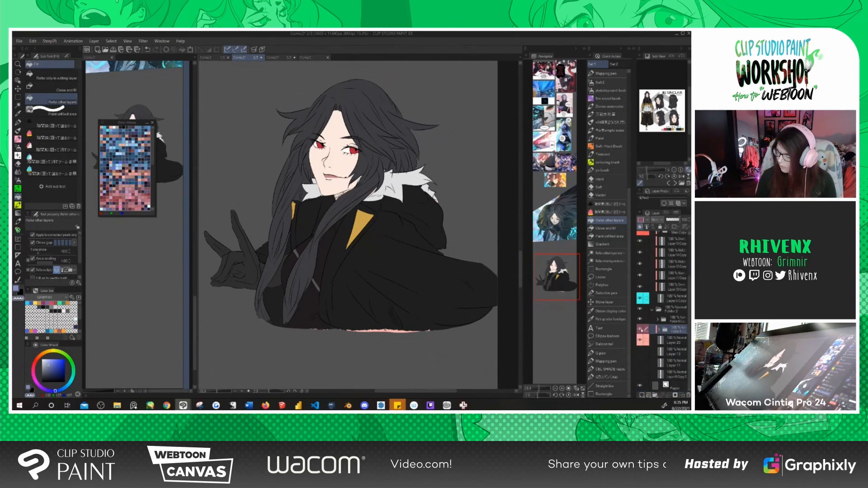
left_click(640, 329)
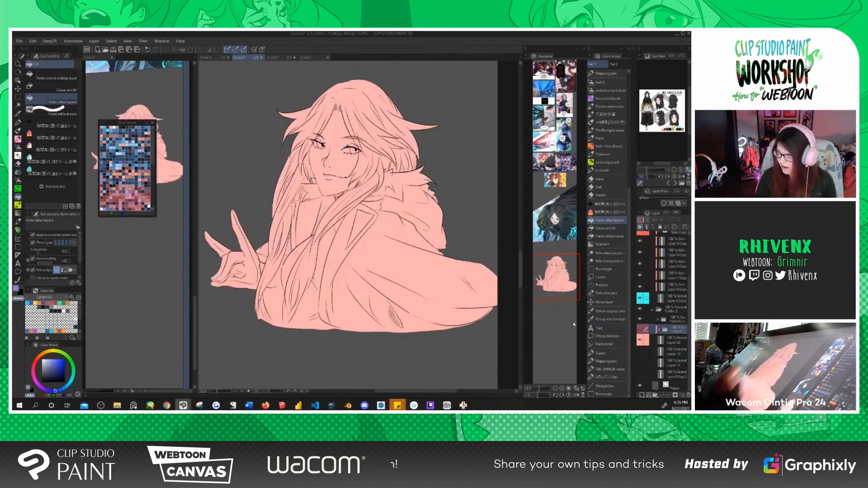
Clear the lower character's salmon-labelled base layer and choose the fill sub tool that colours enclosed areas
left_click(673, 340)
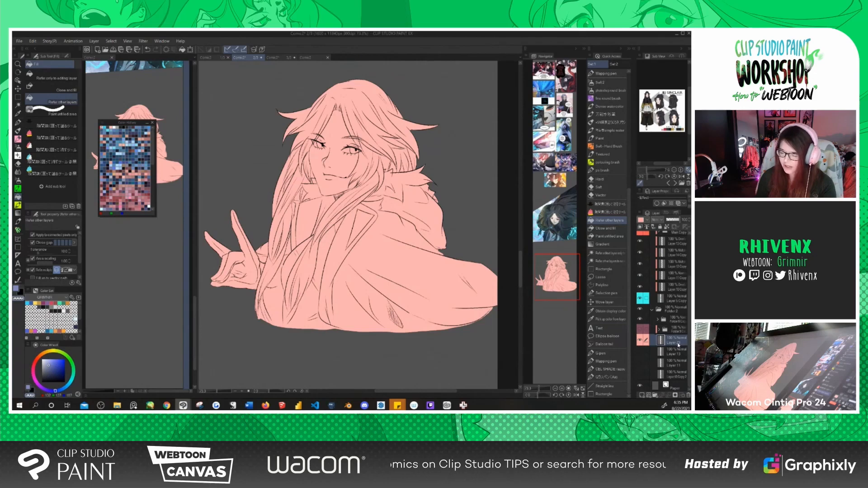
key("Delete")
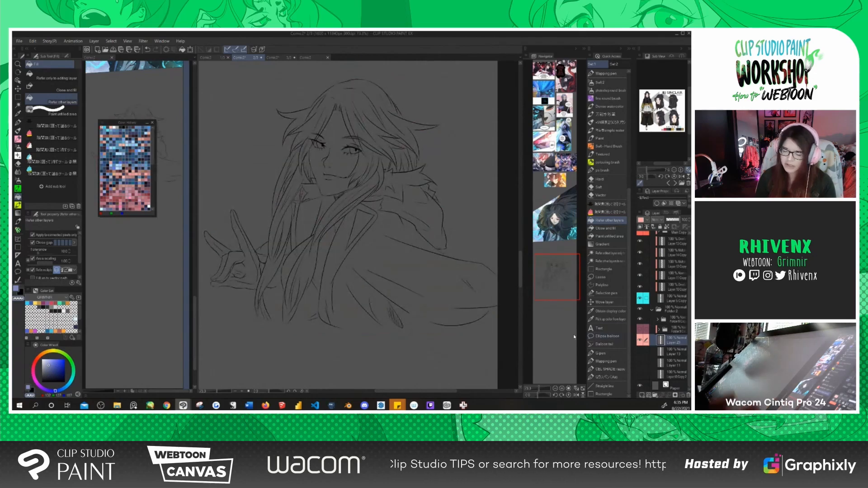
left_click(68, 138)
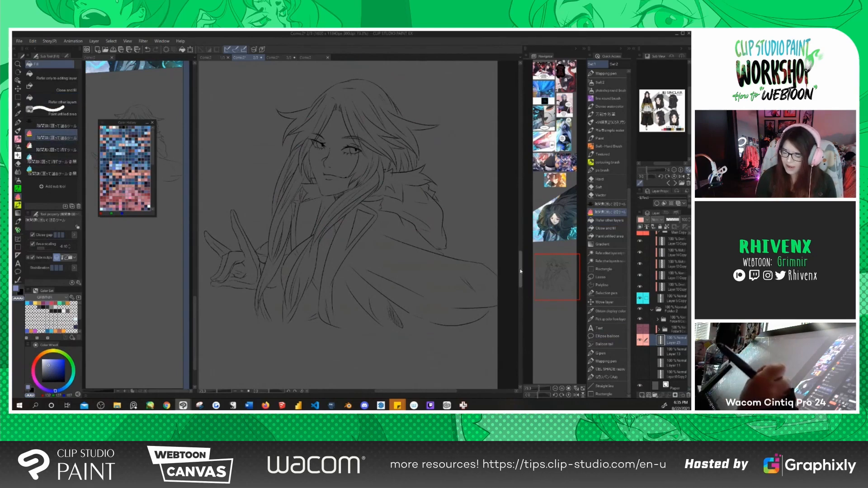
mouse_move(411, 341)
left_mouse_down()
mouse_move(423, 277)
mouse_move(432, 339)
left_mouse_up()
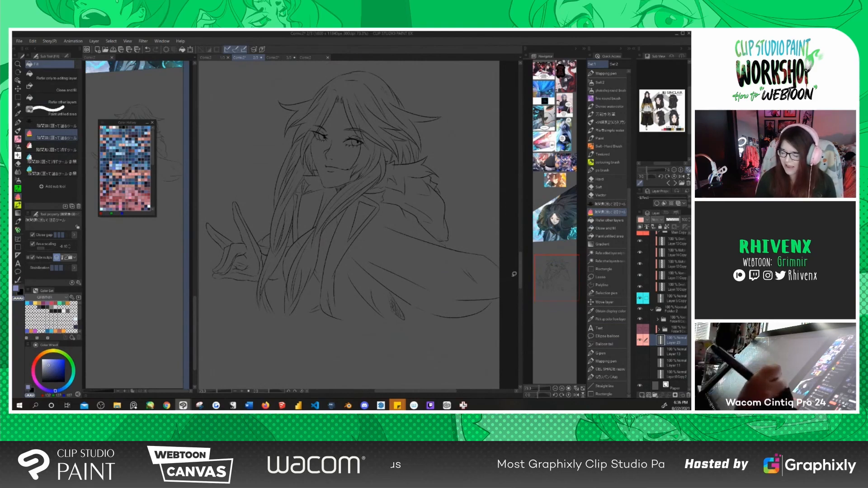
left_click_drag(446, 302, 448, 283)
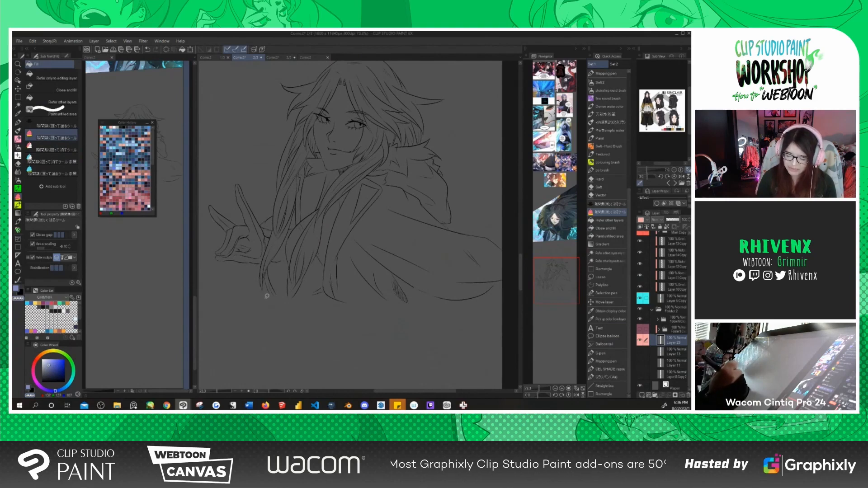
Draw a salmon G-pen stroke along the character's open lower edge to close off the line art
key("p")
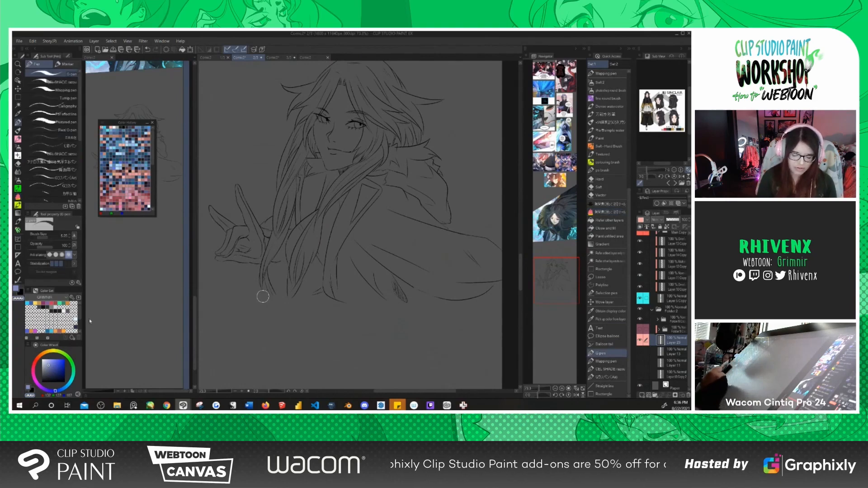
left_click_drag(81, 313, 79, 325)
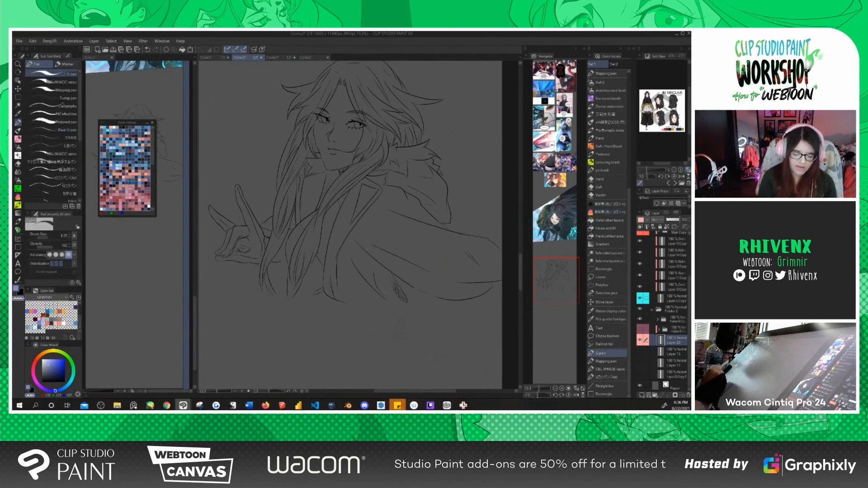
left_click(40, 319)
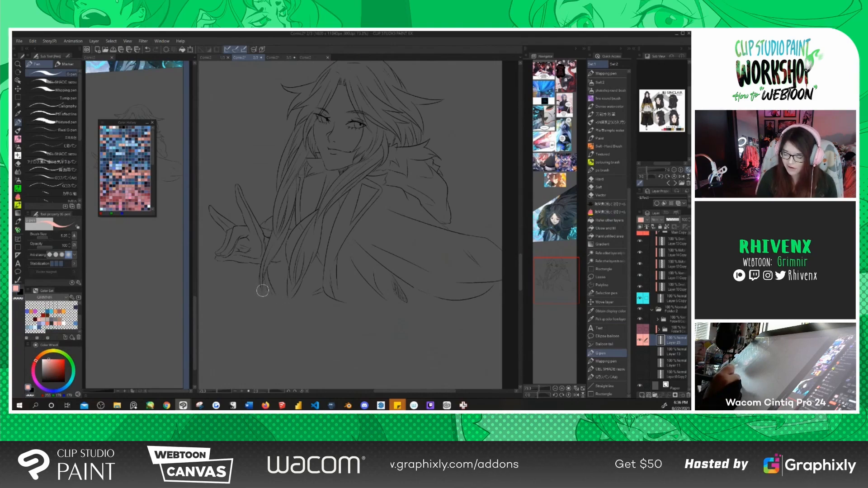
mouse_move(263, 290)
left_mouse_down()
mouse_move(415, 306)
mouse_move(475, 298)
mouse_move(496, 282)
left_mouse_up()
mouse_move(383, 276)
left_mouse_down()
mouse_move(395, 272)
mouse_move(392, 299)
left_mouse_up()
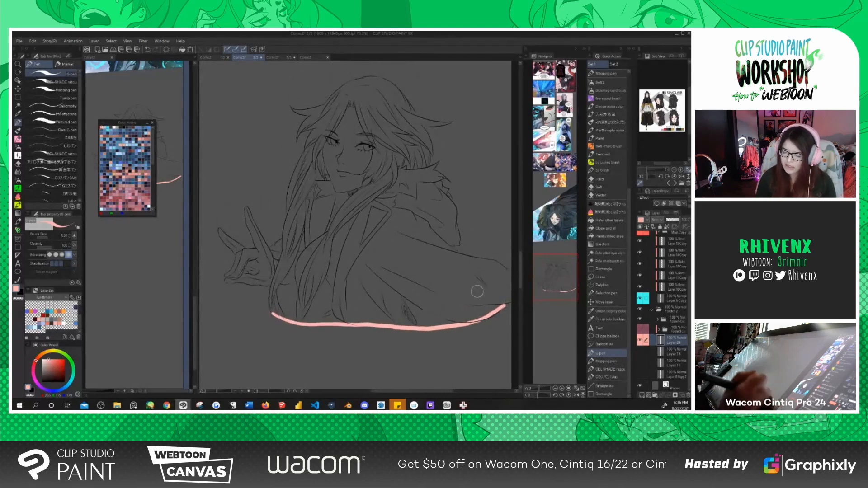
mouse_move(486, 287)
left_mouse_down()
mouse_move(466, 295)
mouse_move(471, 301)
left_mouse_up()
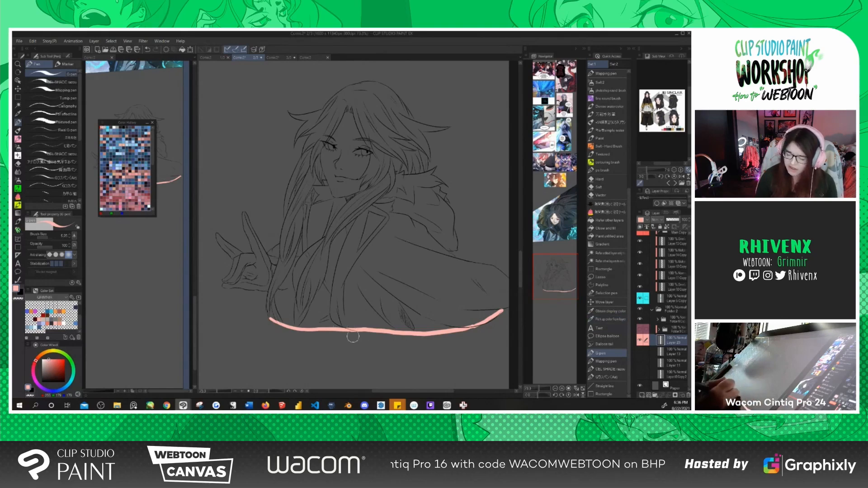
left_click_drag(434, 306, 471, 302)
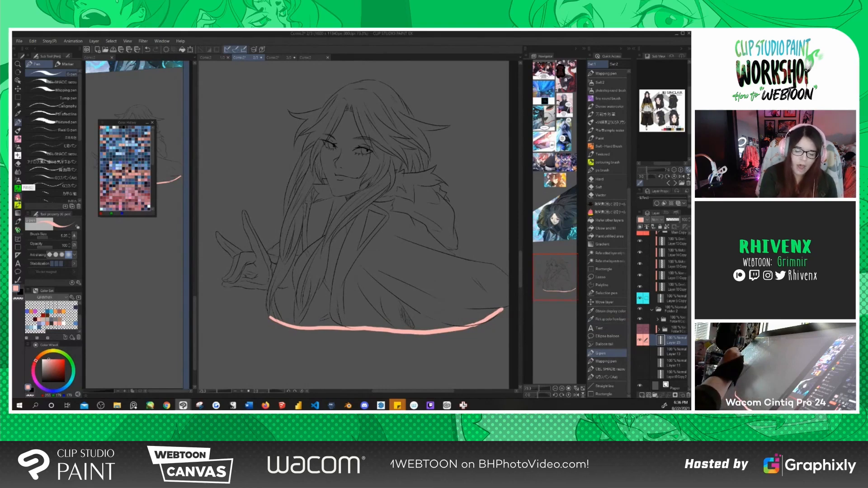
Fill the character's silhouette with salmon by encircling the whole figure with the enclosed-area fill tool
left_click(17, 198)
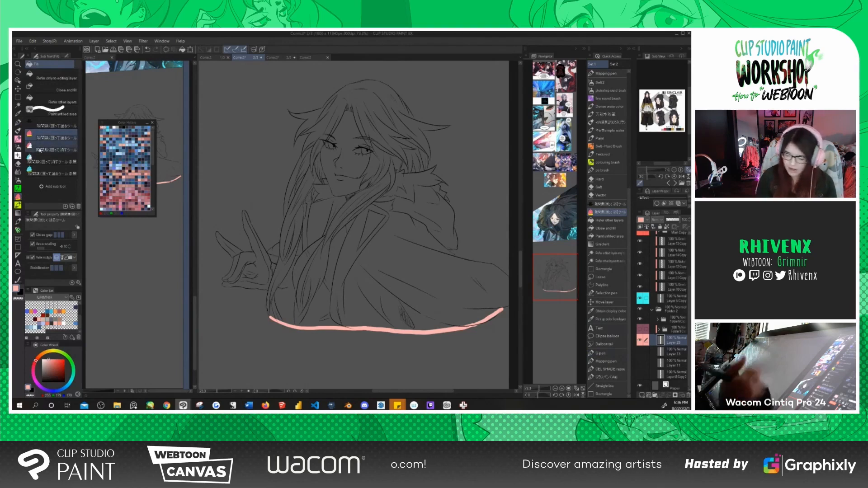
left_click_drag(491, 262, 495, 251)
left_click_drag(348, 281, 354, 271)
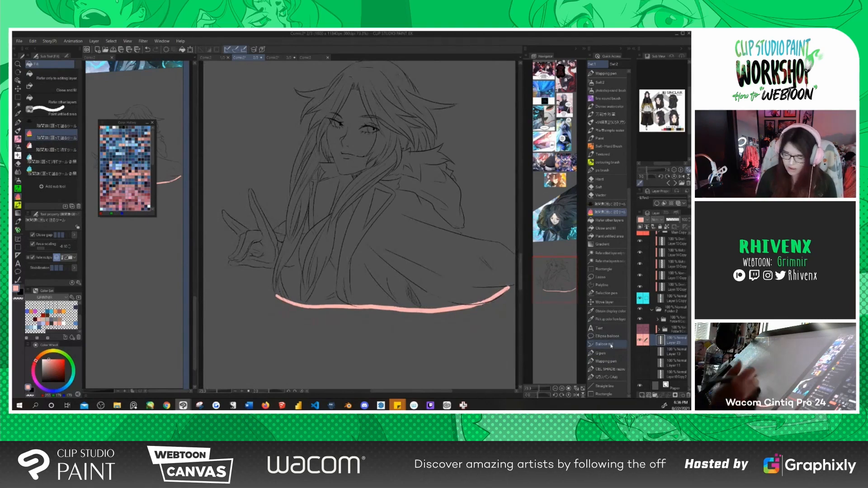
left_click_drag(414, 268, 393, 292)
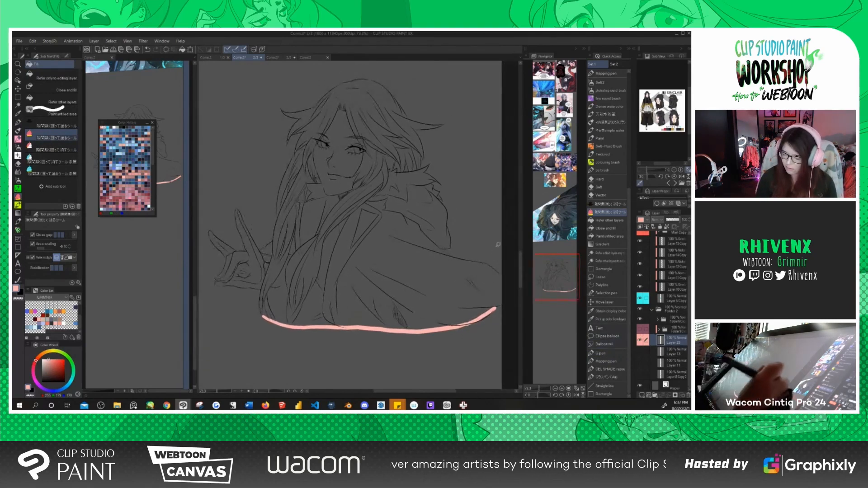
mouse_move(498, 245)
left_mouse_down()
mouse_move(491, 337)
mouse_move(264, 348)
mouse_move(200, 292)
mouse_move(191, 211)
mouse_move(309, 75)
mouse_move(464, 60)
mouse_move(531, 203)
mouse_move(487, 222)
mouse_move(471, 246)
left_mouse_up()
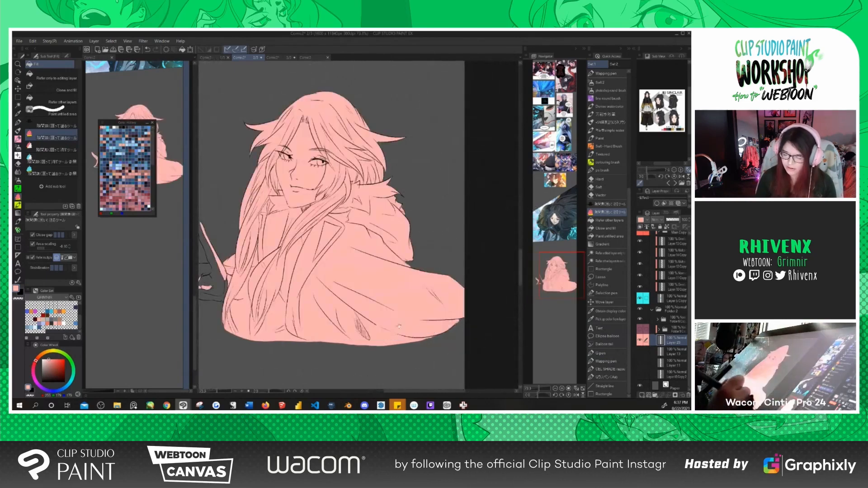
left_click_drag(399, 326, 455, 311)
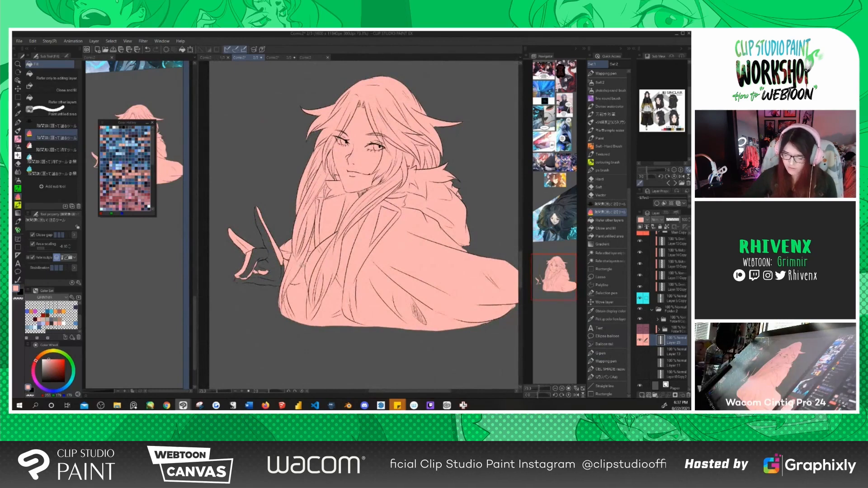
Close the gap in the raised hand's outline with a short salmon G-pen stroke
scroll(257, 249, "up", 5)
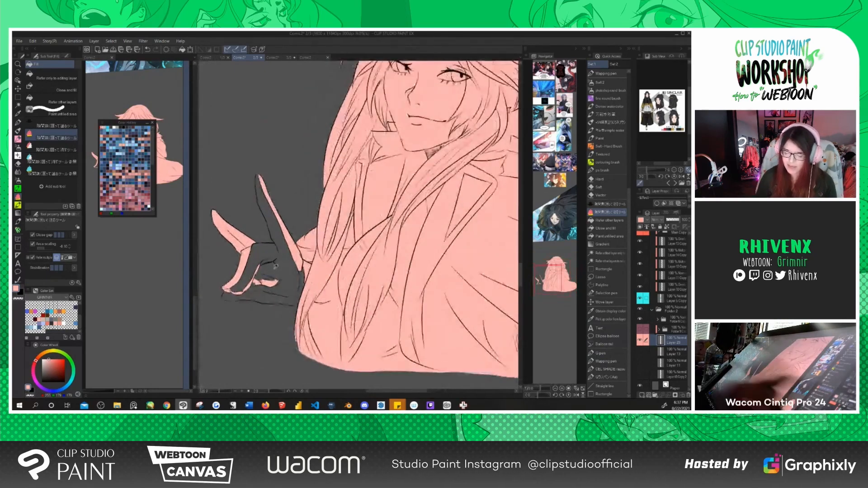
left_click_drag(401, 302, 390, 284)
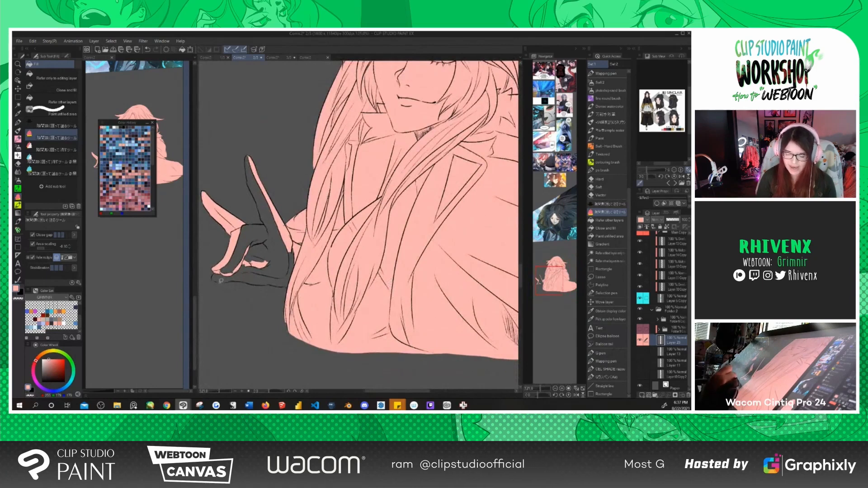
key("p")
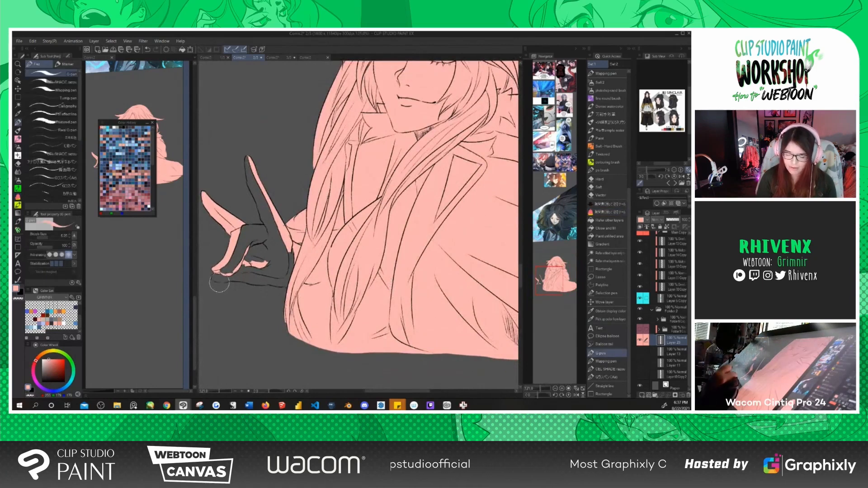
left_click_drag(220, 283, 253, 274)
Fill the remaining empty areas of the raised hand with salmon by encircling them with the enclosed-area fill tool
left_click(19, 198)
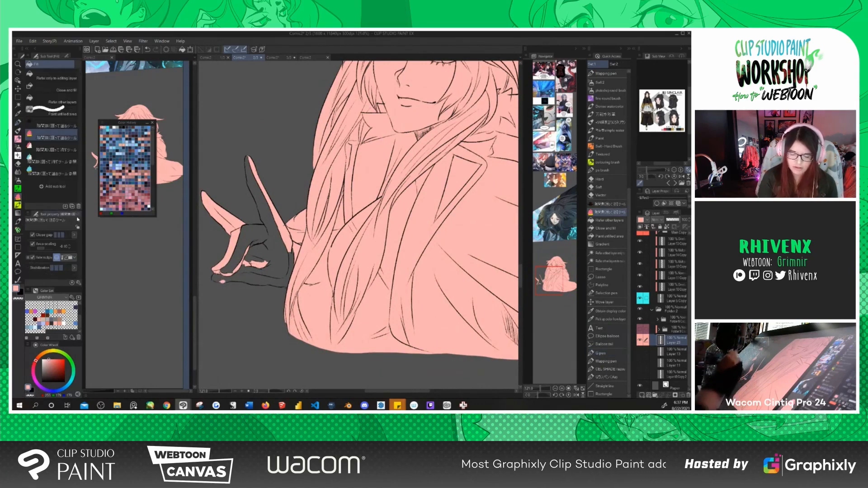
left_click_drag(353, 272, 376, 262)
mouse_move(309, 135)
left_mouse_down()
mouse_move(242, 131)
mouse_move(324, 313)
mouse_move(312, 124)
left_mouse_up()
left_click_drag(463, 254, 436, 284)
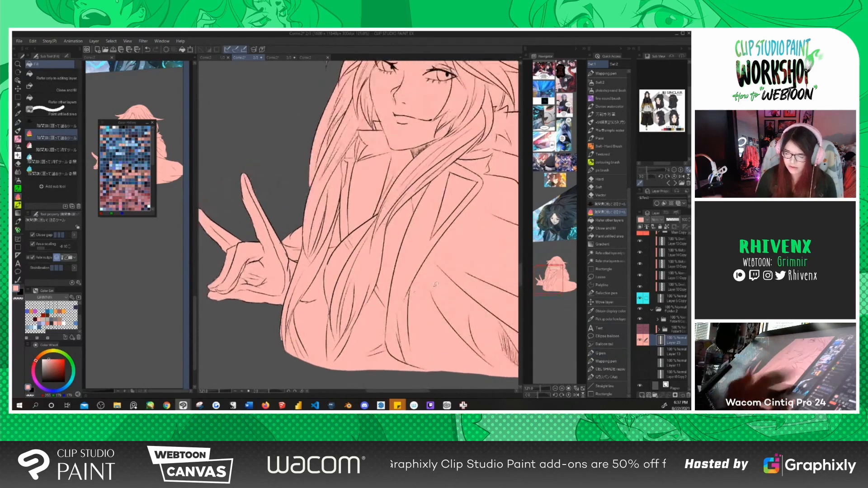
scroll(360, 226, "down", 5)
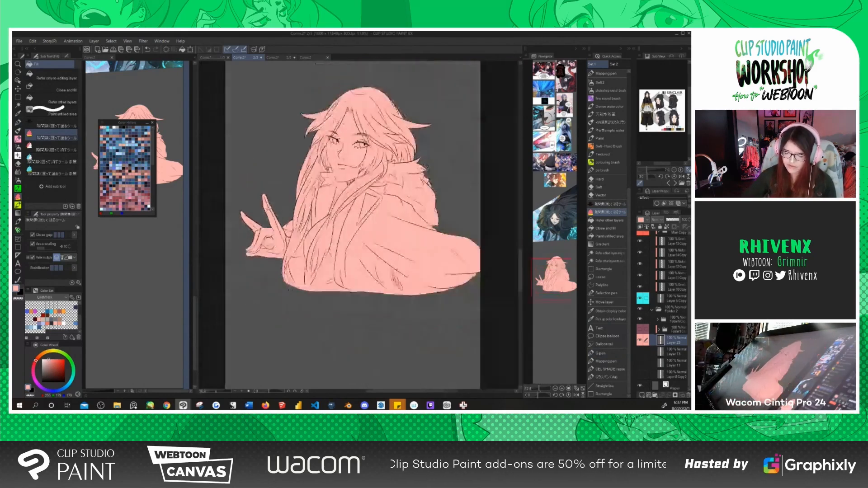
scroll(360, 226, "up", 1)
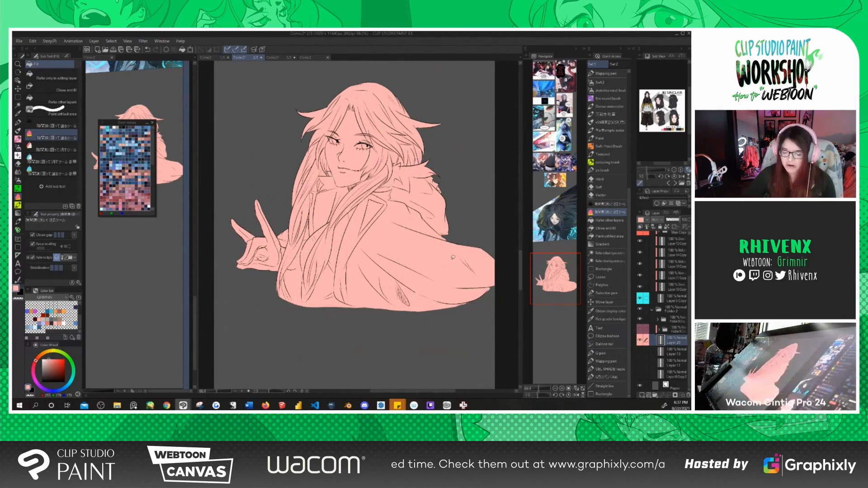
Erase small notches with transparent G-pen strokes where the lower hair strands meet the sleeve and the base's lower edge
scroll(234, 227, "up", 3)
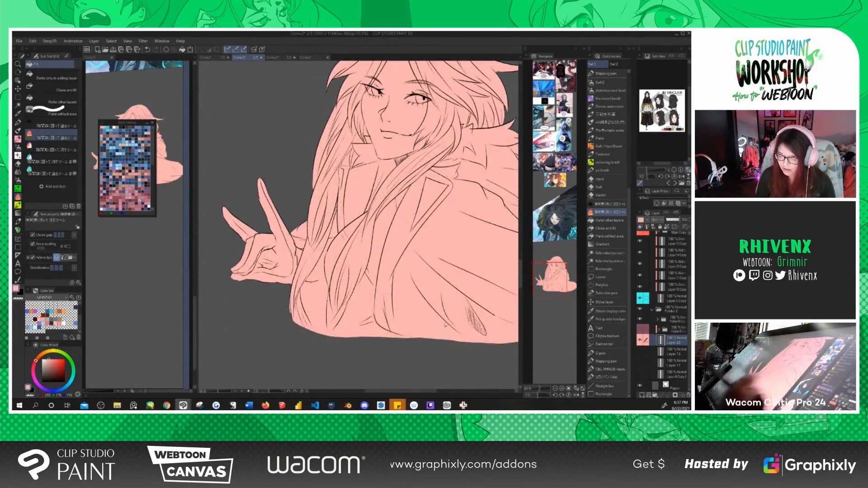
mouse_move(467, 319)
left_mouse_down()
mouse_move(459, 293)
mouse_move(457, 336)
mouse_move(417, 254)
left_mouse_up()
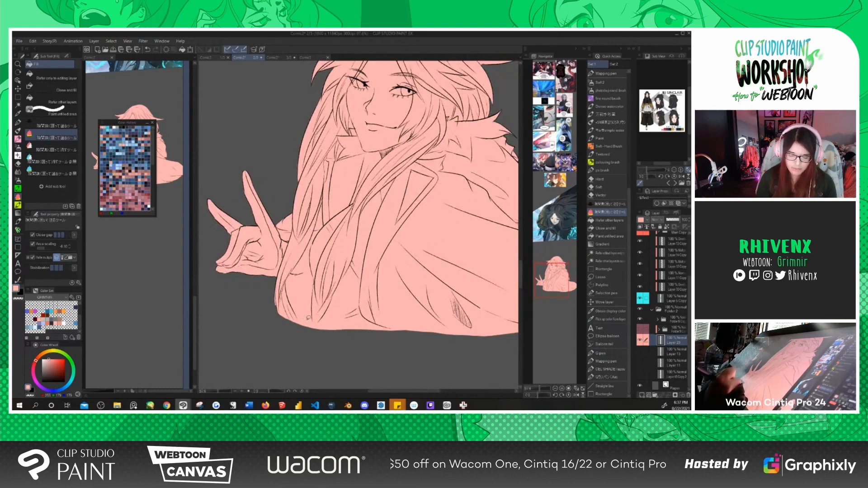
key("p")
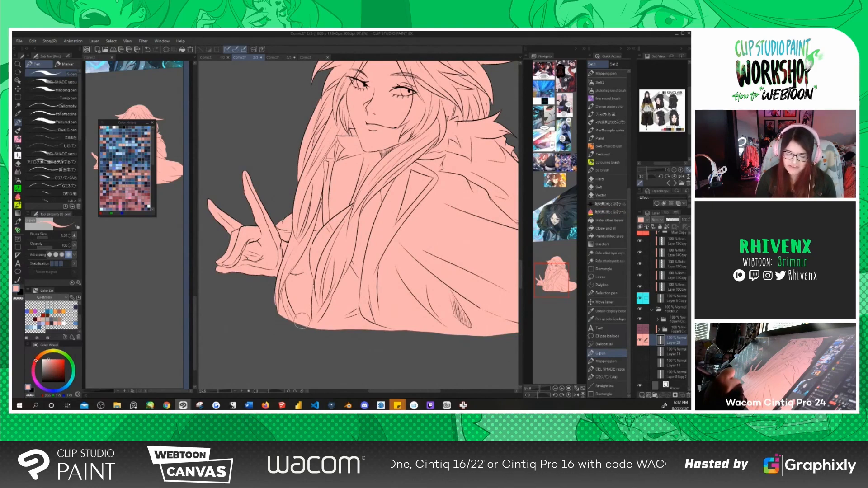
key("x")
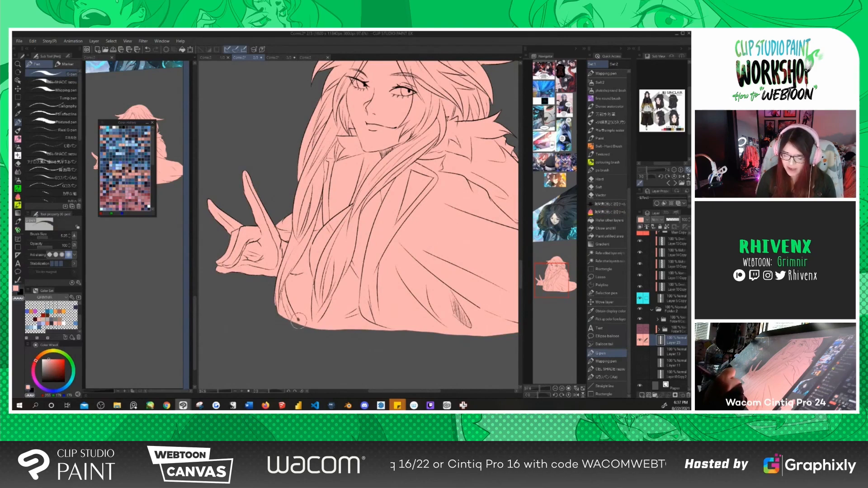
left_click_drag(298, 320, 309, 325)
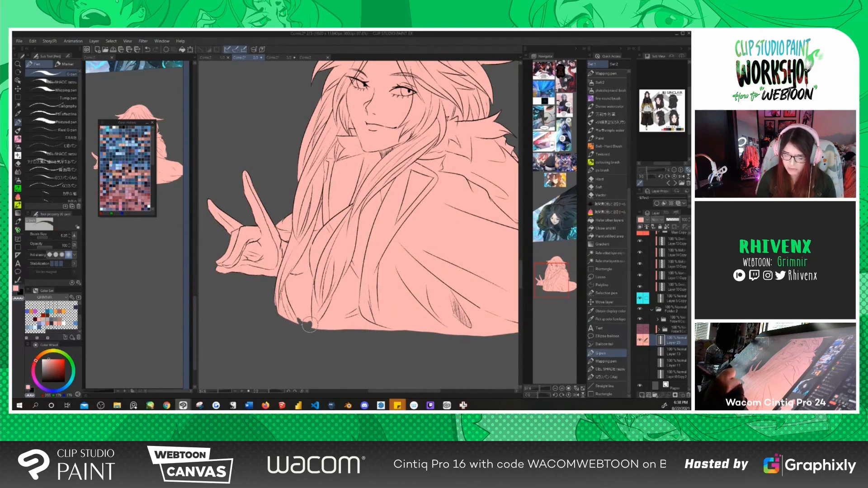
left_click_drag(302, 274, 308, 273)
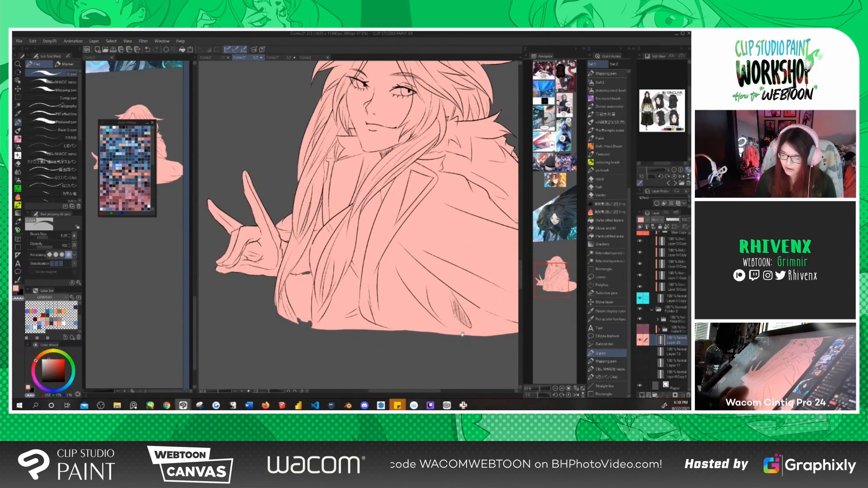
left_click_drag(441, 325, 438, 312)
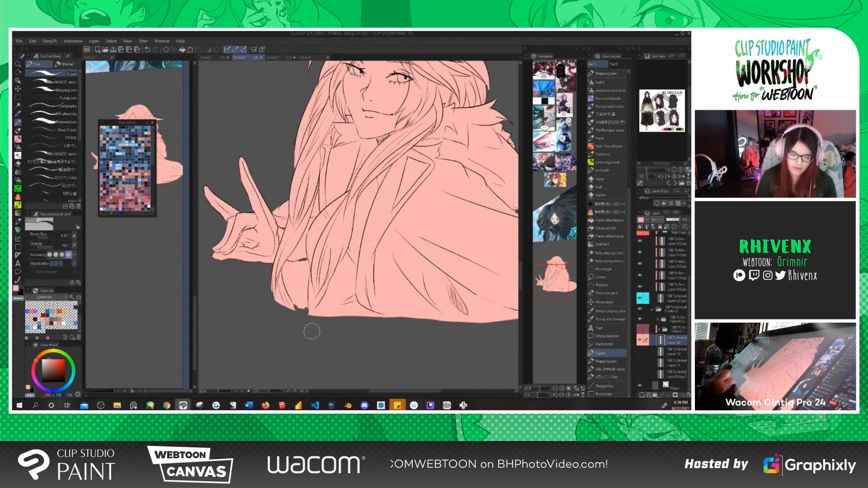
Clear the salmon enclosed between the lower hair strands and the coat with the Refer other layers fill in transparent colour
left_click(18, 196)
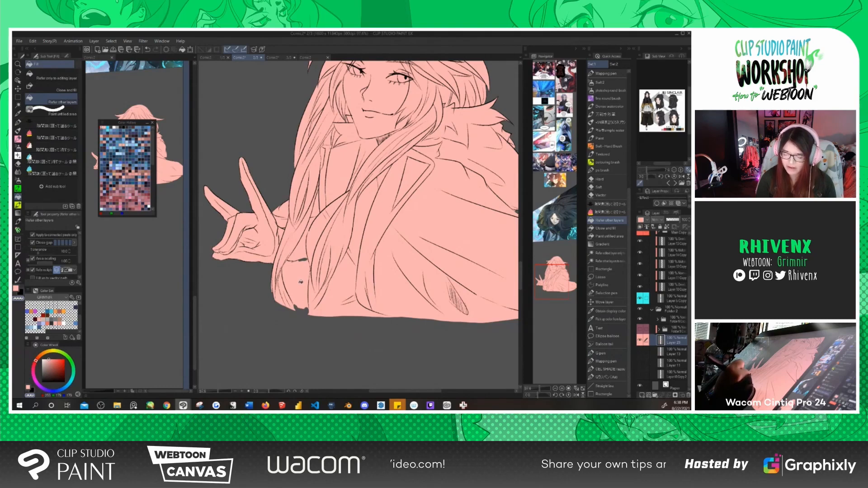
key("ctrl+z")
key("p")
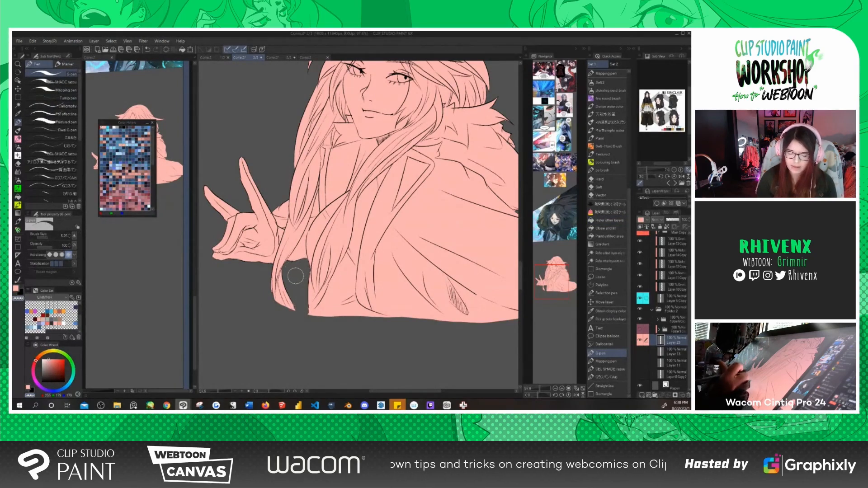
Try to clear the salmon from the opening in the raised hand with the transparent Refer other layers fill
left_click(18, 197)
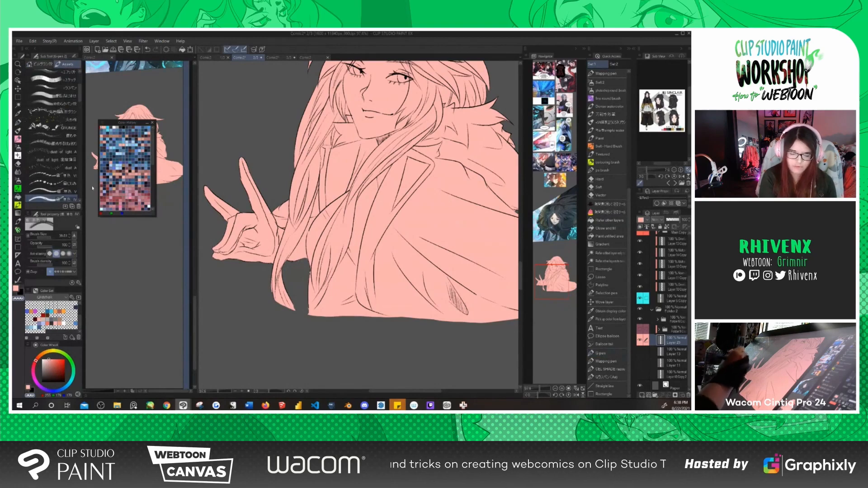
left_click(19, 196)
left_click_drag(328, 177, 323, 198)
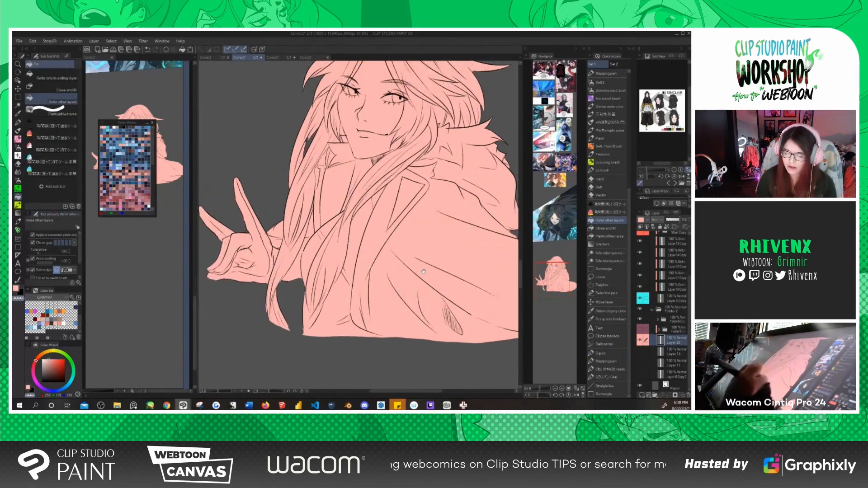
left_click_drag(424, 272, 411, 281)
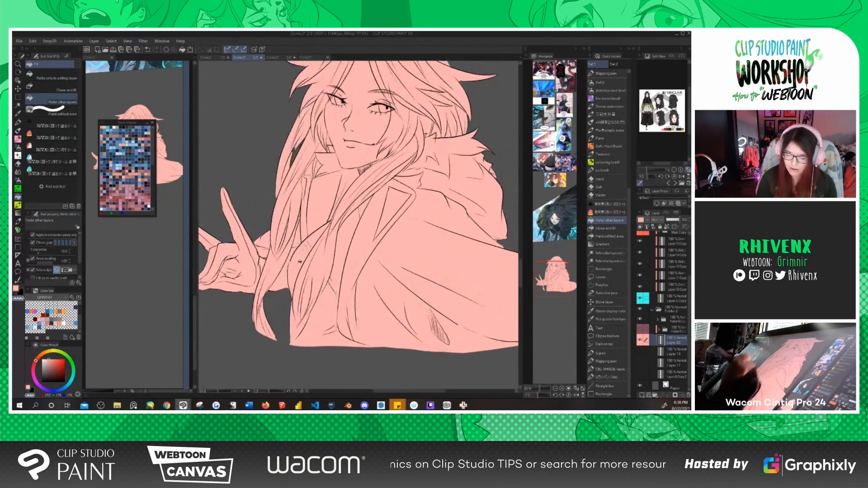
left_click_drag(487, 345, 496, 329)
left_click(235, 258)
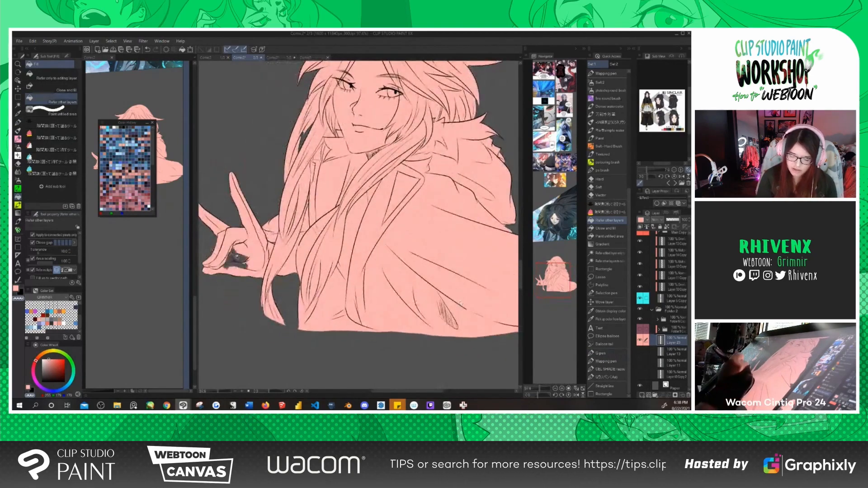
left_click(240, 261)
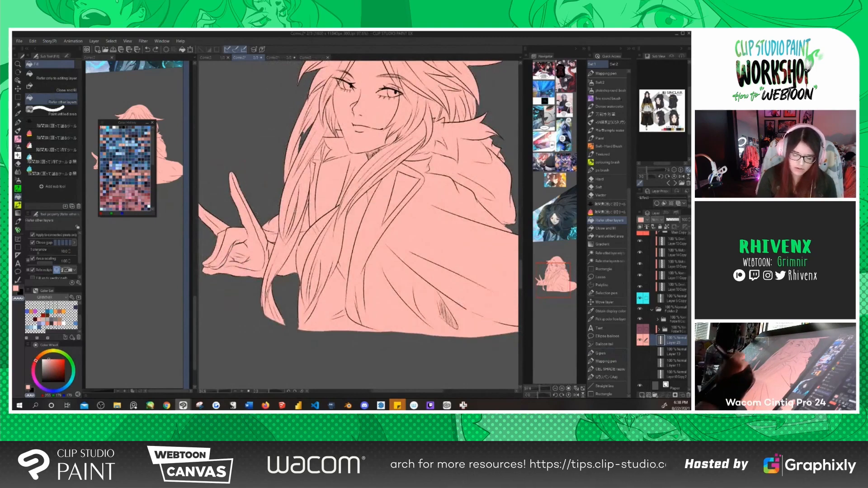
Erase along the opening between the raised hand's fingers with a transparent G-pen stroke, ready for the Refer other layers fill
key("p")
left_click_drag(238, 244, 228, 262)
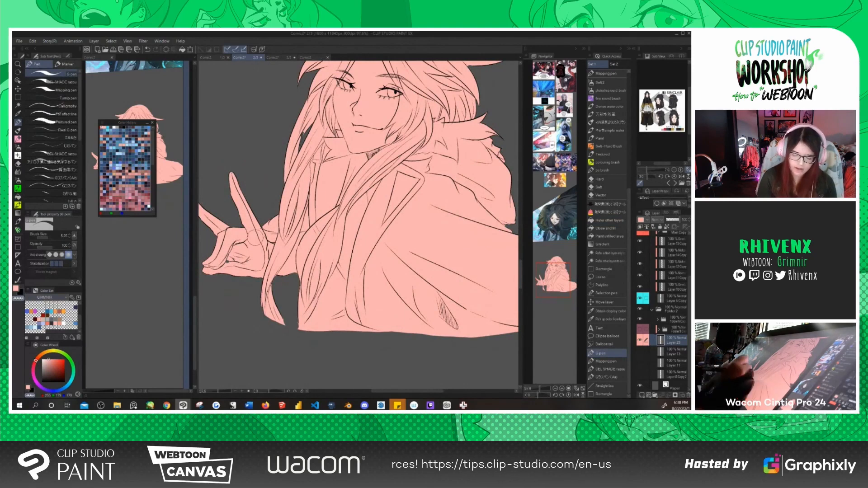
left_click(18, 198)
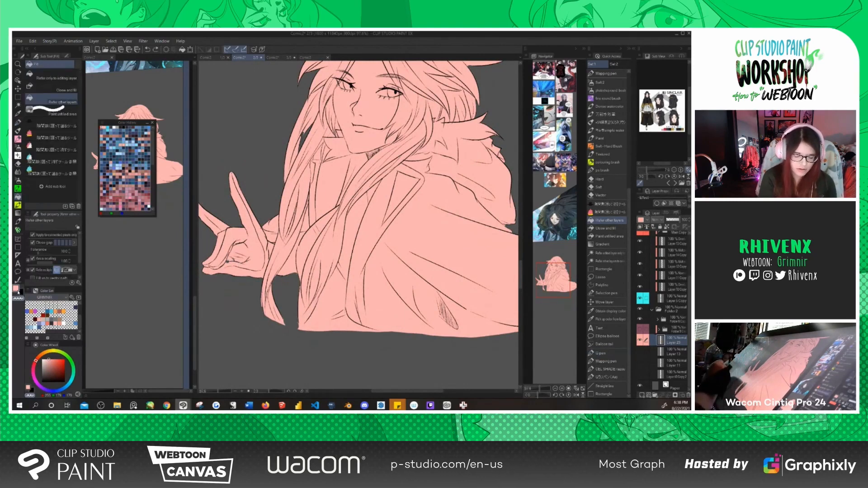
key("p")
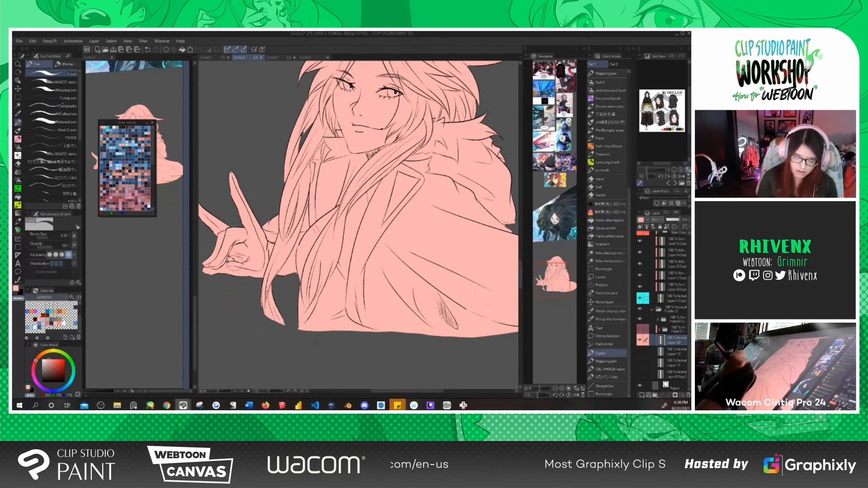
left_click(19, 198)
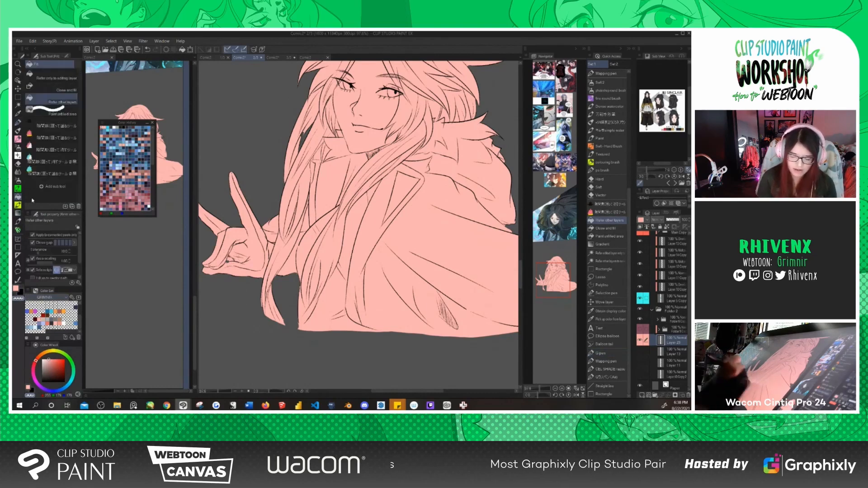
Switch to the Mapping pen and pick up the base's salmon colour from the coat as the drawing colour
key("p")
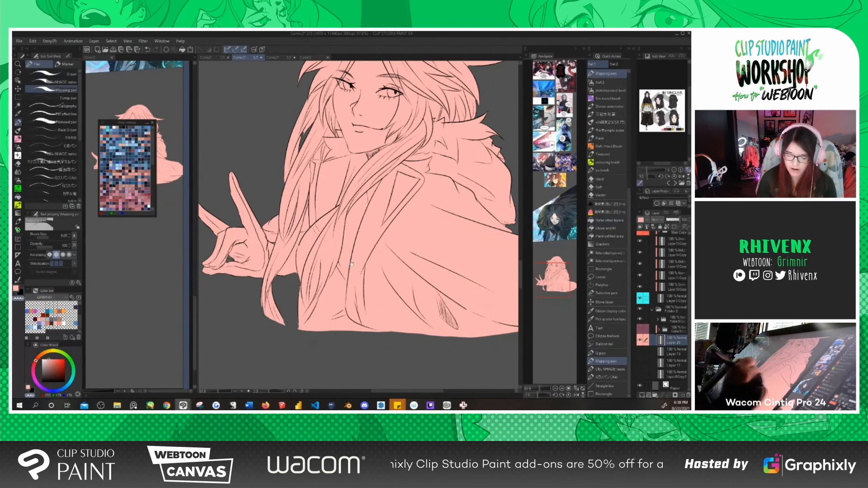
left_click_drag(381, 247, 384, 275)
left_click(384, 274, "alt")
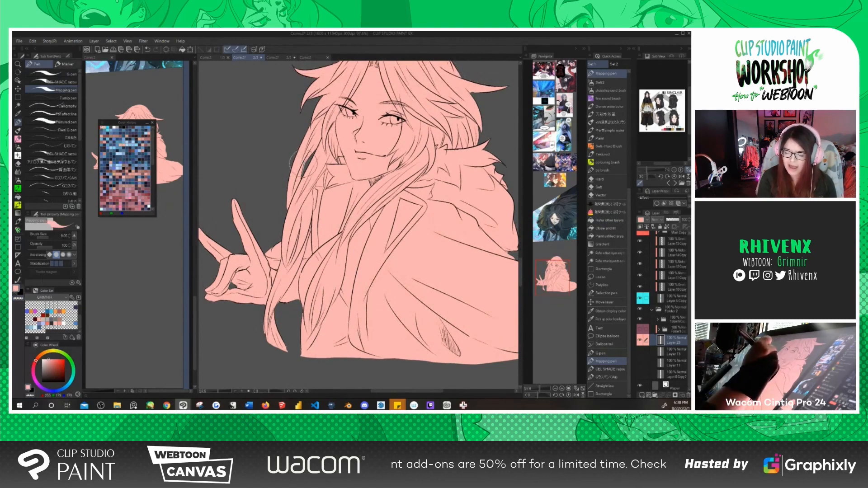
left_click_drag(390, 301, 397, 289)
left_click_drag(481, 254, 439, 290)
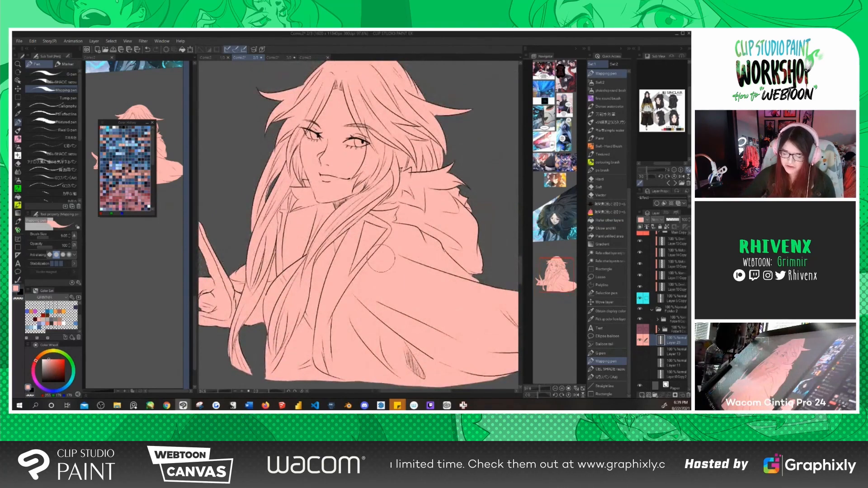
scroll(382, 259, "down", 1)
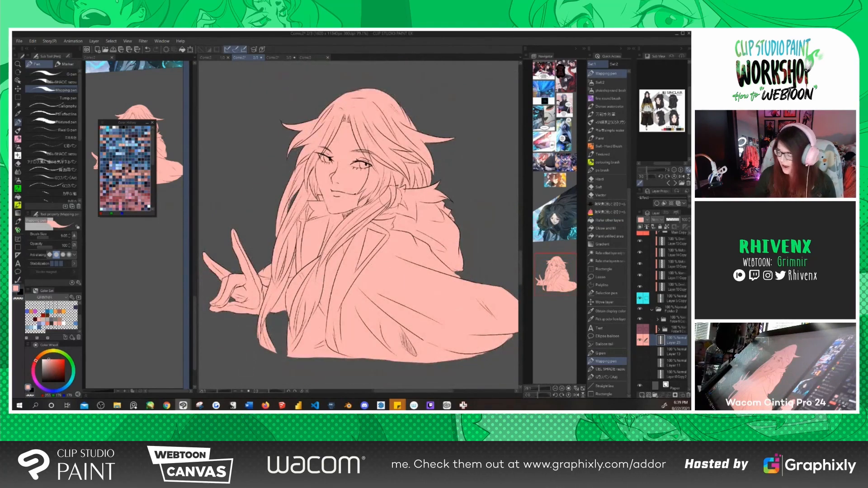
Show the folder with the character's flat colours above the salmon base and expand it to reveal its layers
left_click(639, 329)
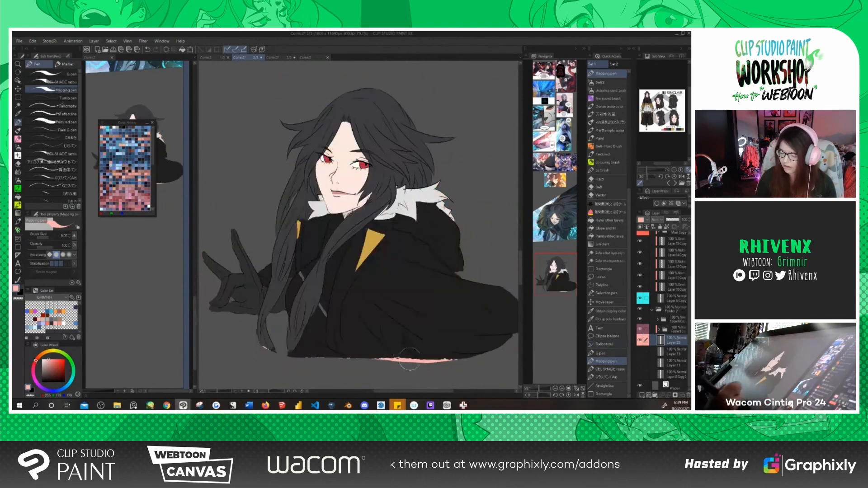
left_click_drag(463, 317, 464, 307)
left_click(659, 330)
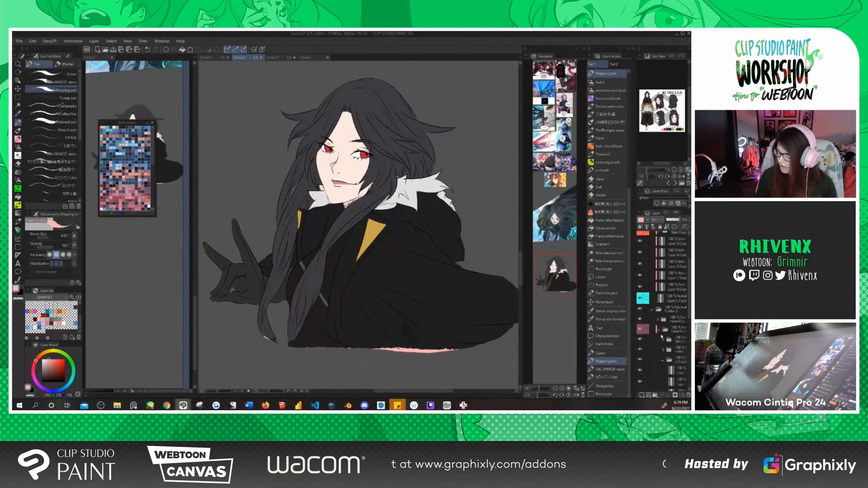
Select the dark hair colour layer from the artwork and clear its contents
scroll(675, 363, "down", 3)
left_click(371, 207, "ctrl+shift")
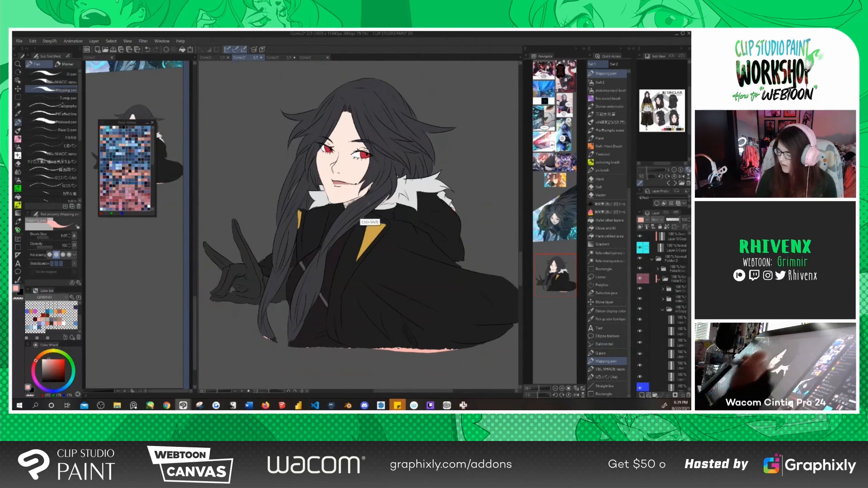
scroll(646, 345, "down", 3)
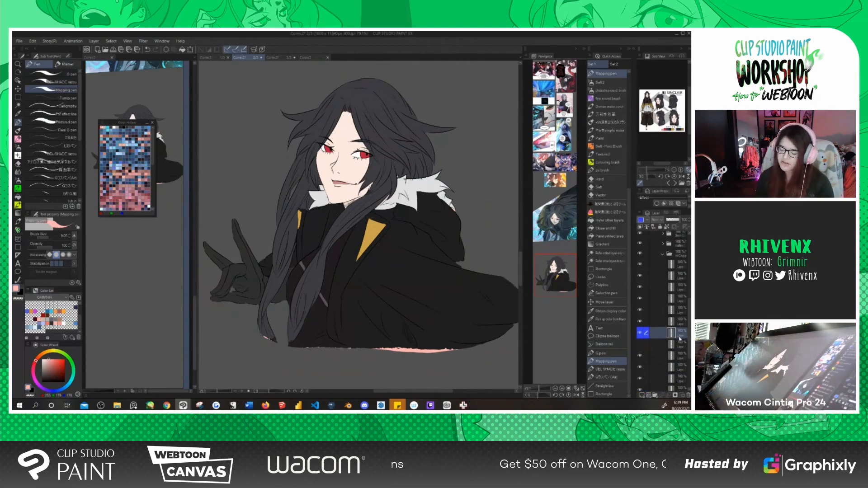
key("Delete")
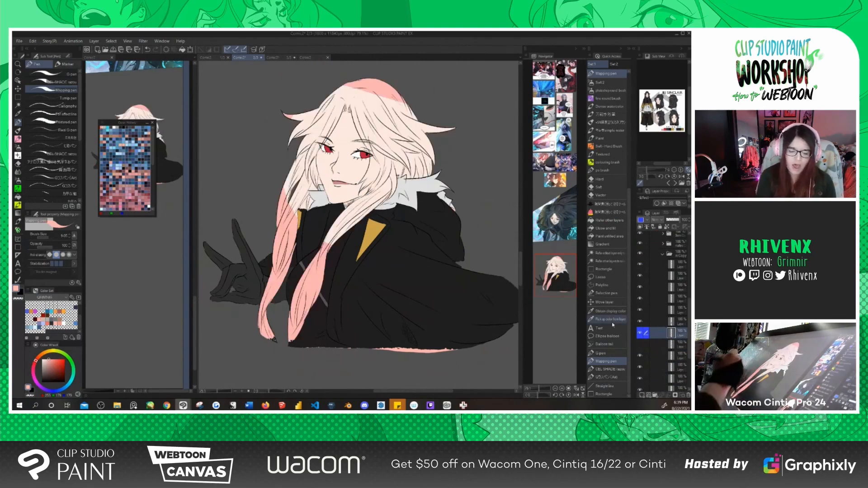
Choose the Refer other layers fill, enlarge the character reference sheet and pick its dark hair swatch as the drawing colour
left_click(21, 198)
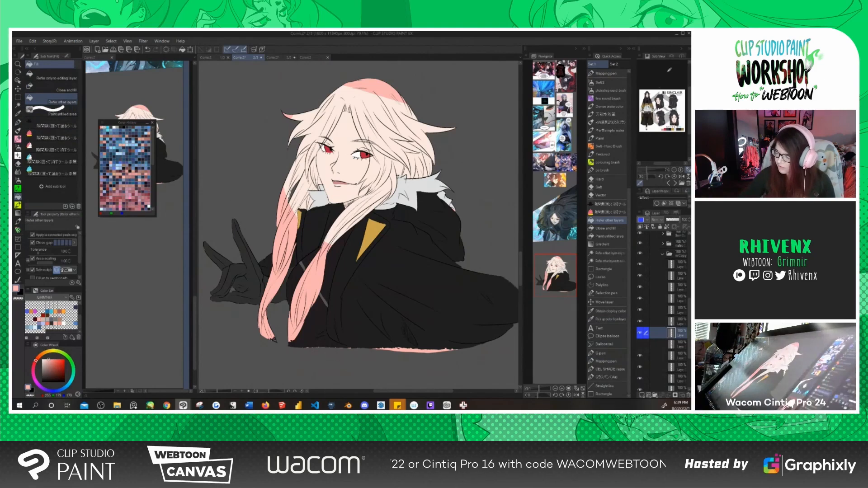
scroll(670, 70, "up", 4)
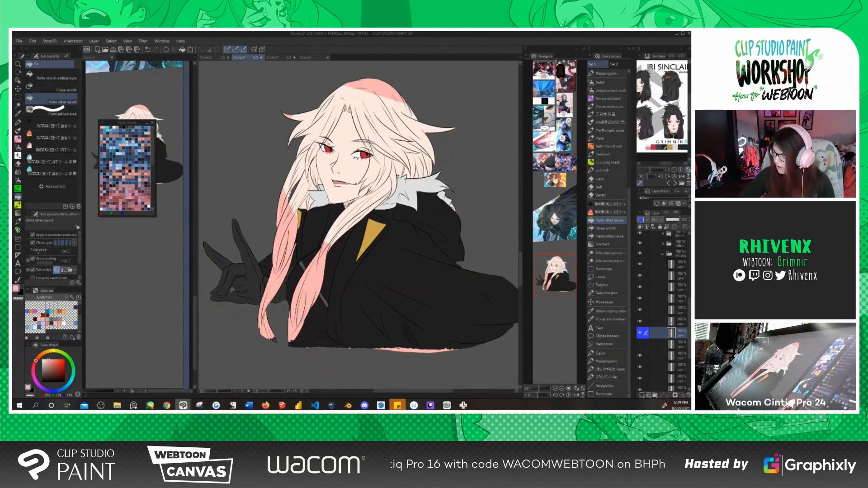
scroll(664, 108, "up", 3)
scroll(657, 136, "up", 3)
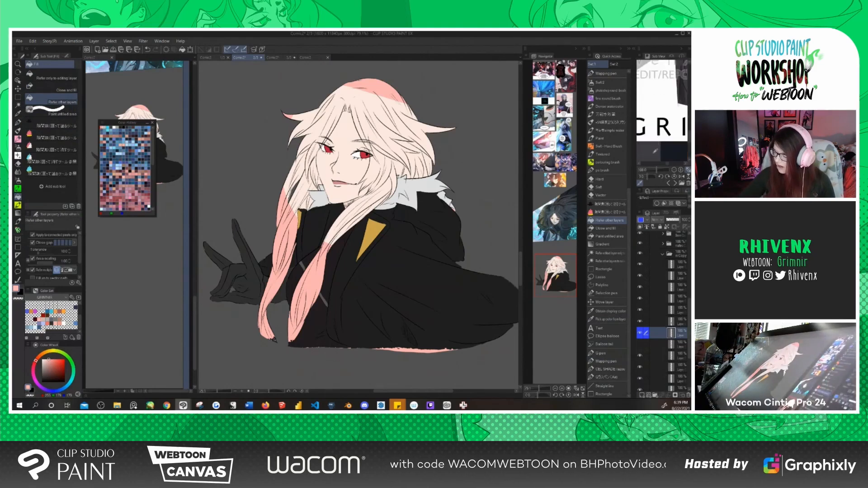
left_click_drag(659, 150, 664, 113)
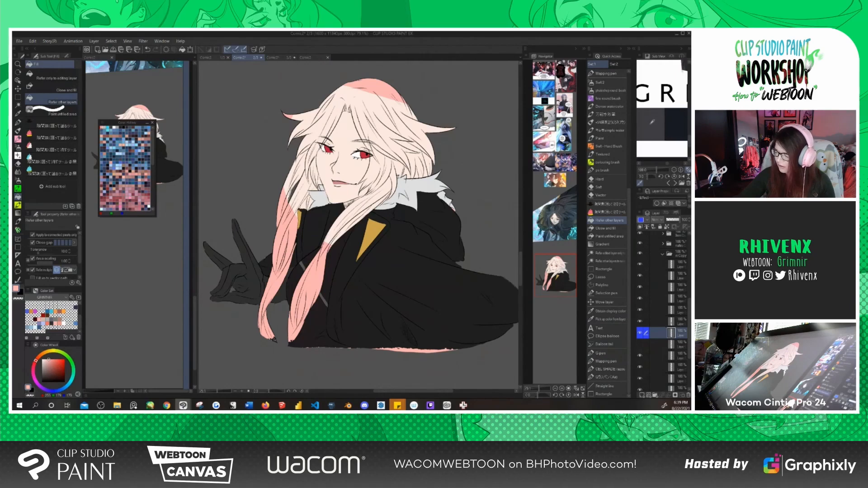
left_click(653, 121)
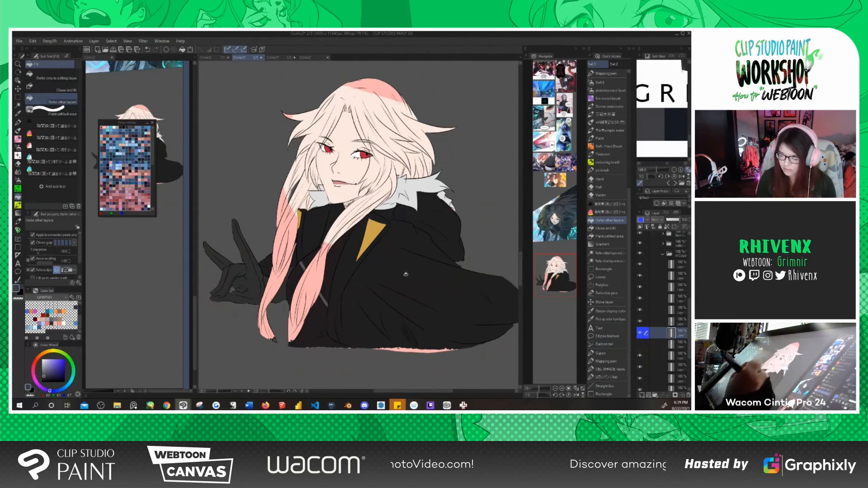
Fill the character's crown, bangs and long side strands with the dark hair colour using the Refer other layers fill
left_click_drag(415, 281, 417, 285)
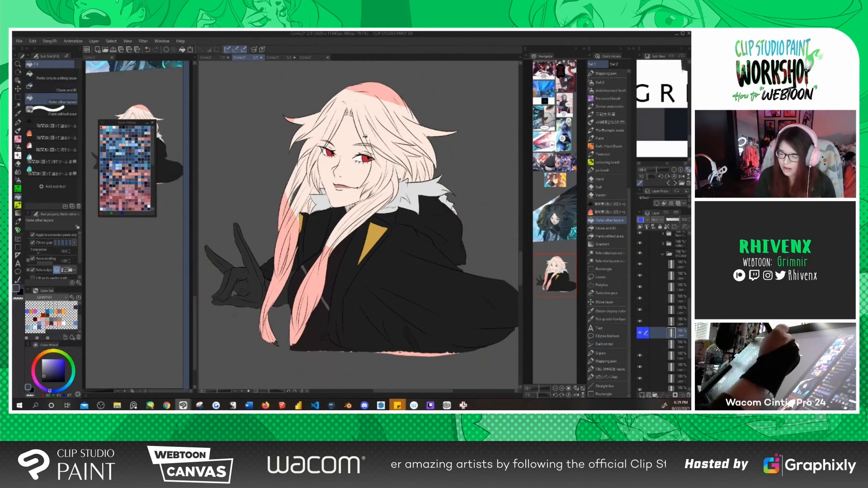
mouse_move(366, 136)
left_mouse_down()
mouse_move(383, 128)
mouse_move(396, 159)
mouse_move(331, 248)
mouse_move(316, 289)
mouse_move(282, 288)
mouse_move(300, 201)
left_mouse_up()
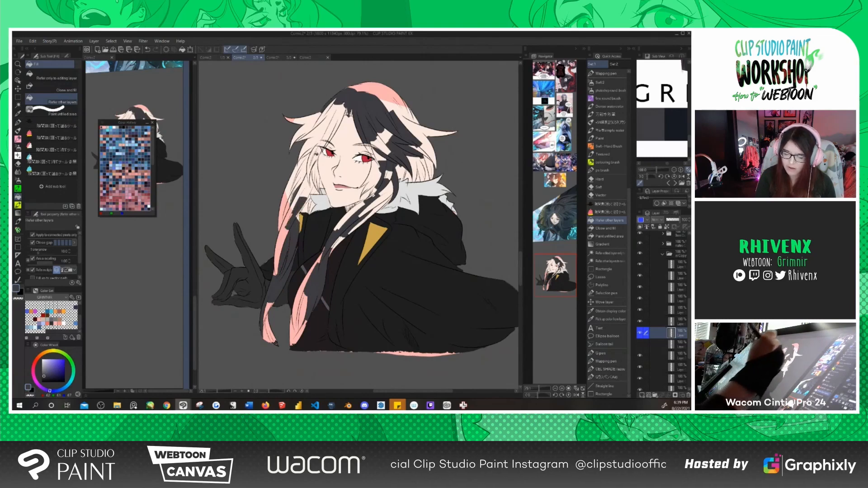
mouse_move(316, 119)
left_mouse_down()
mouse_move(340, 116)
mouse_move(342, 102)
mouse_move(323, 116)
mouse_move(339, 104)
mouse_move(384, 89)
left_mouse_up()
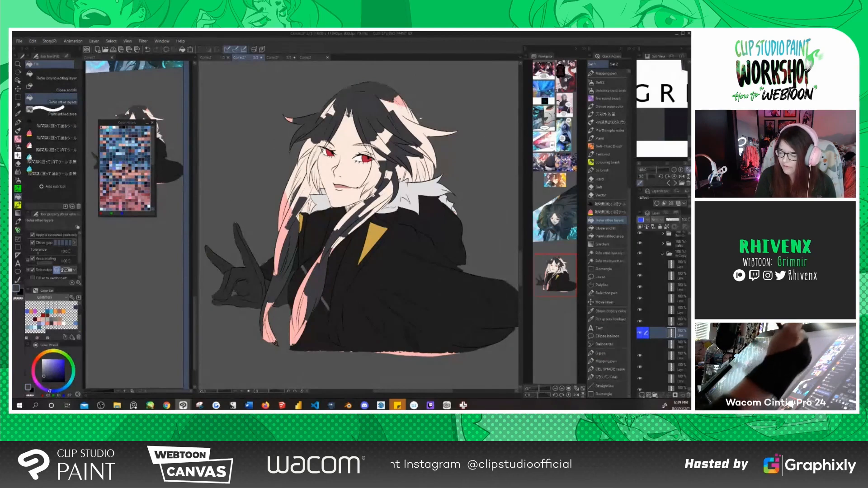
left_click_drag(378, 135, 393, 137)
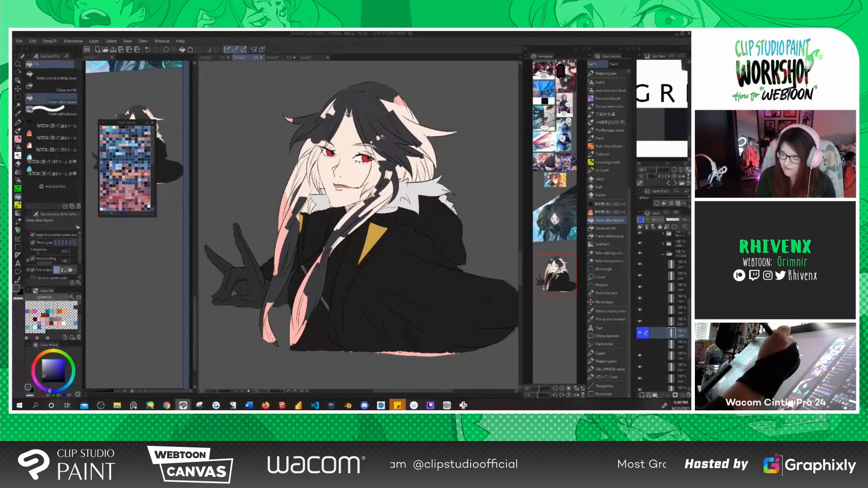
left_click(403, 111)
left_click(284, 247)
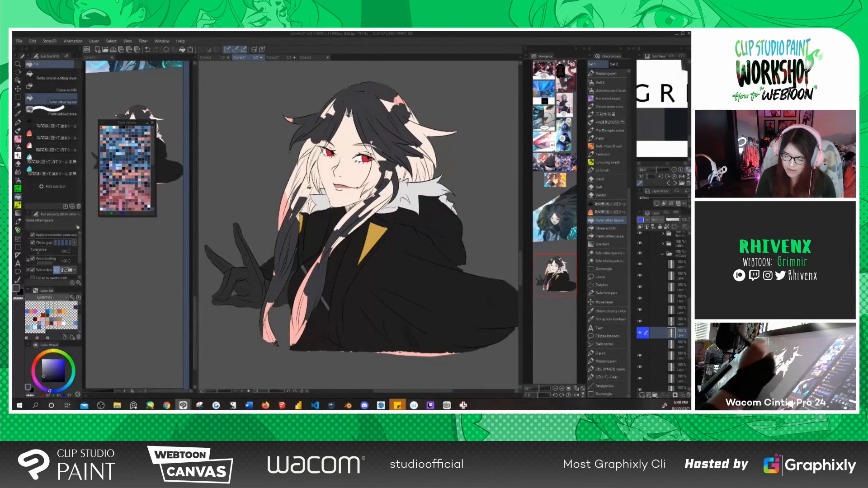
left_click(308, 189)
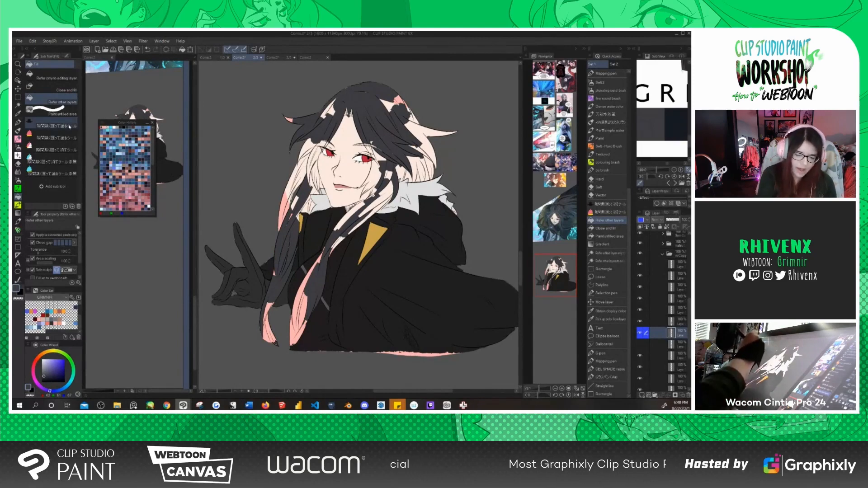
Use the Close and fill tool to enclose the remaining light hair on both sides of the head and fill it dark
left_click(57, 88)
mouse_move(416, 301)
left_mouse_down()
mouse_move(420, 275)
mouse_move(394, 294)
left_mouse_up()
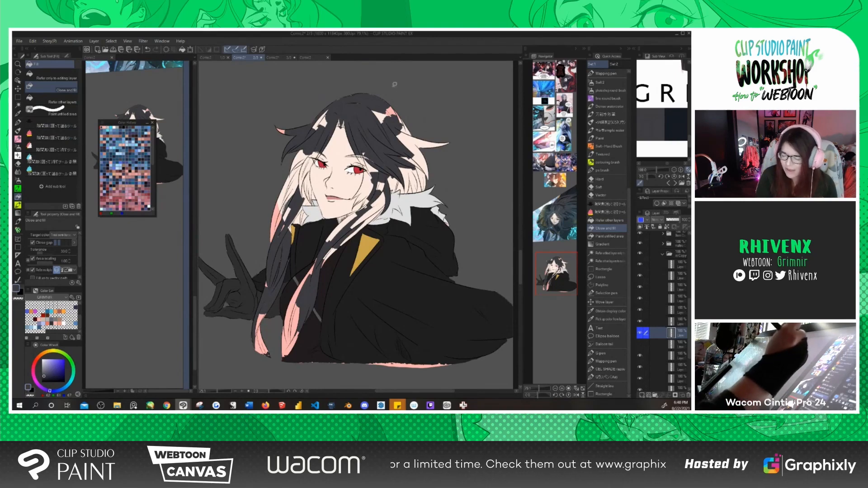
mouse_move(403, 85)
left_mouse_down()
mouse_move(358, 105)
mouse_move(345, 124)
mouse_move(344, 157)
left_mouse_up()
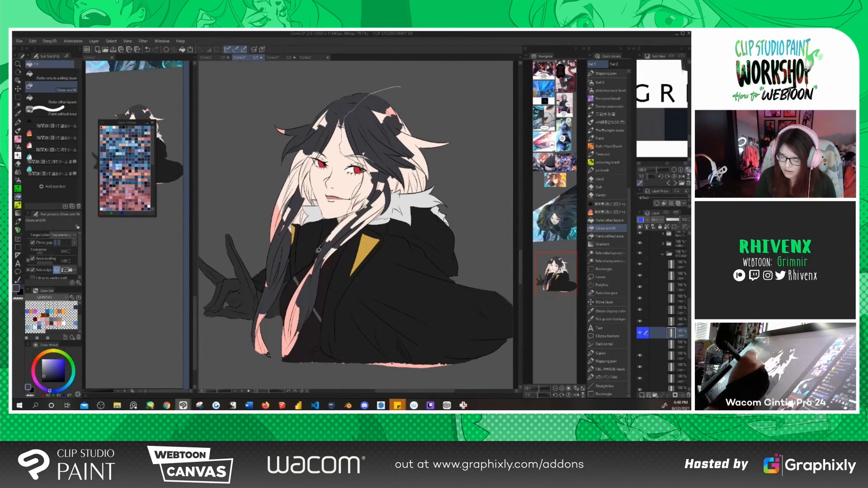
mouse_move(392, 208)
left_mouse_down()
mouse_move(467, 162)
mouse_move(470, 121)
mouse_move(450, 94)
mouse_move(393, 83)
left_mouse_up()
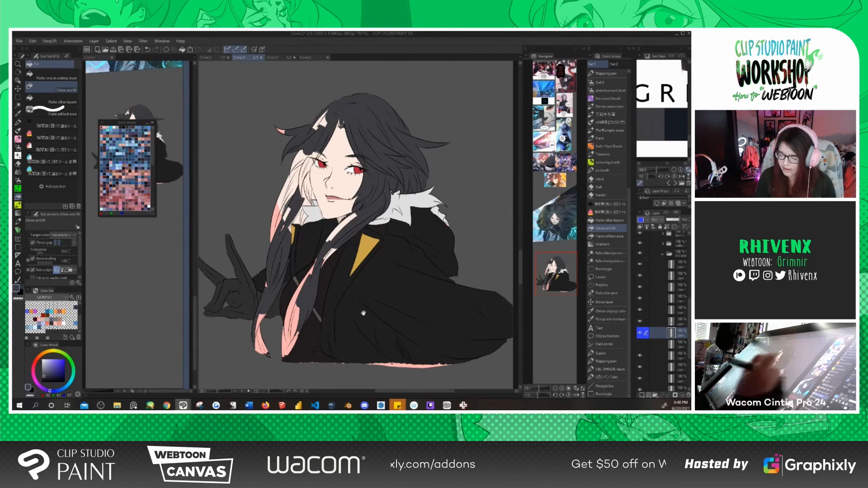
left_click_drag(408, 308, 420, 298)
mouse_move(373, 78)
left_mouse_down()
mouse_move(364, 77)
mouse_move(341, 117)
mouse_move(374, 91)
mouse_move(365, 100)
left_mouse_up()
mouse_move(318, 123)
left_mouse_down()
mouse_move(279, 187)
mouse_move(280, 235)
mouse_move(293, 235)
mouse_move(328, 186)
mouse_move(326, 161)
left_mouse_up()
left_click_drag(337, 131, 322, 124)
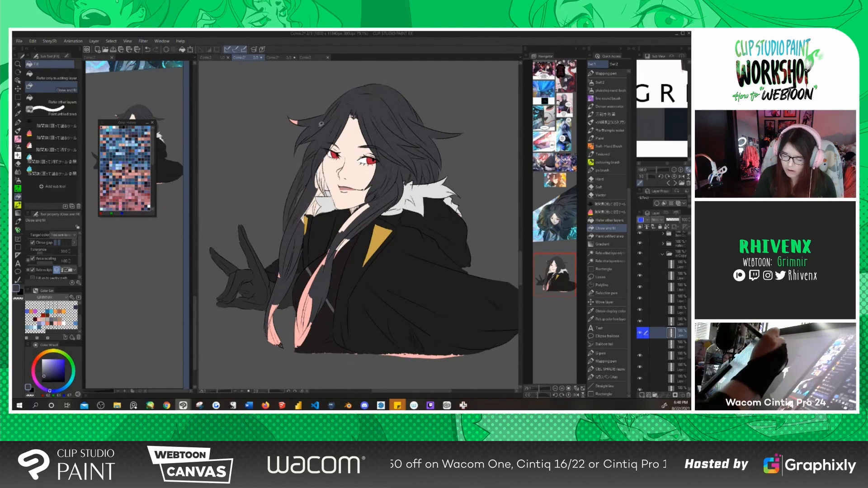
left_click_drag(303, 368, 306, 344)
left_click_drag(408, 312, 408, 303)
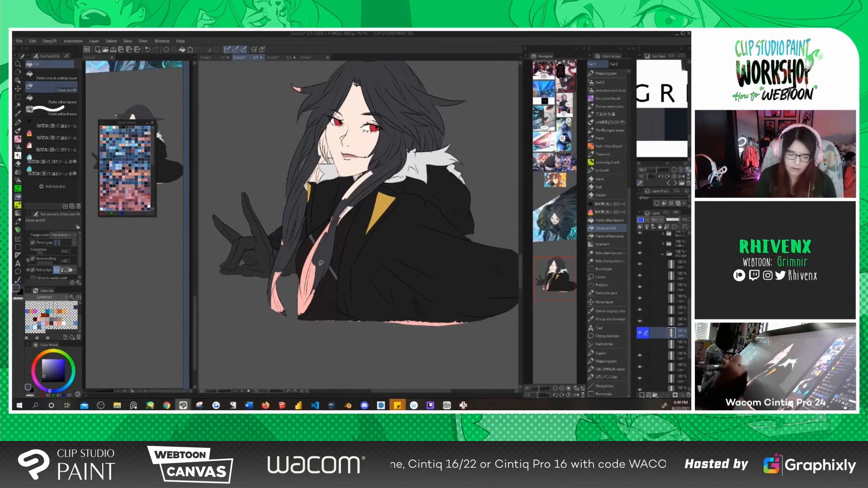
Brush over the leftover hair tips and salmon lower strands with the Paint unfilled area tool to fill them dark
left_click(71, 112)
left_click_drag(391, 193, 391, 232)
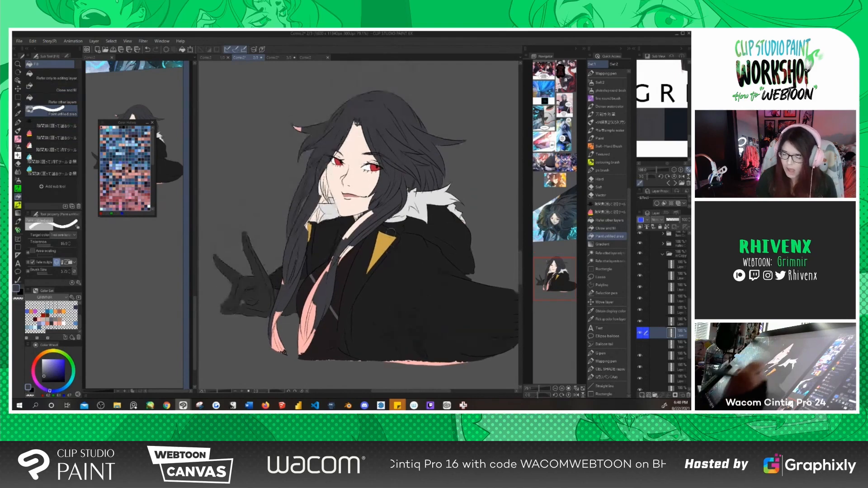
mouse_move(305, 137)
left_mouse_down()
mouse_move(289, 117)
mouse_move(285, 136)
mouse_move(296, 139)
left_mouse_up()
left_click_drag(350, 340, 347, 306)
mouse_move(294, 225)
left_mouse_down()
mouse_move(272, 301)
mouse_move(284, 332)
mouse_move(305, 319)
left_mouse_up()
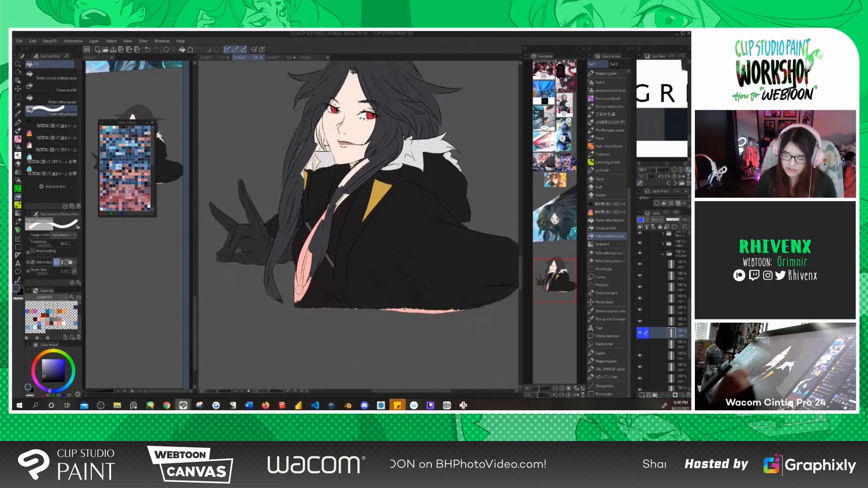
mouse_move(304, 268)
left_mouse_down()
mouse_move(293, 301)
mouse_move(318, 259)
mouse_move(311, 256)
mouse_move(327, 211)
mouse_move(371, 160)
mouse_move(342, 194)
left_mouse_up()
left_click_drag(406, 218, 423, 205)
mouse_move(346, 194)
left_mouse_down()
mouse_move(317, 256)
mouse_move(315, 290)
mouse_move(320, 277)
left_mouse_up()
left_click_drag(340, 243, 318, 313)
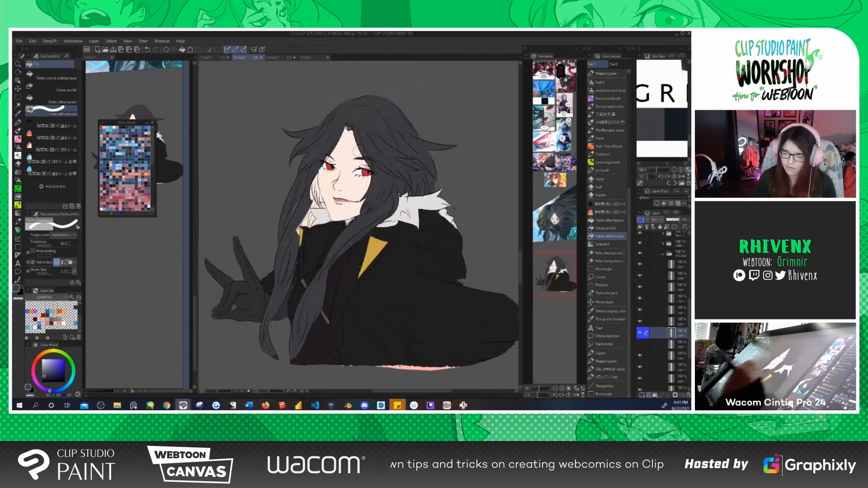
left_click_drag(375, 304, 370, 285)
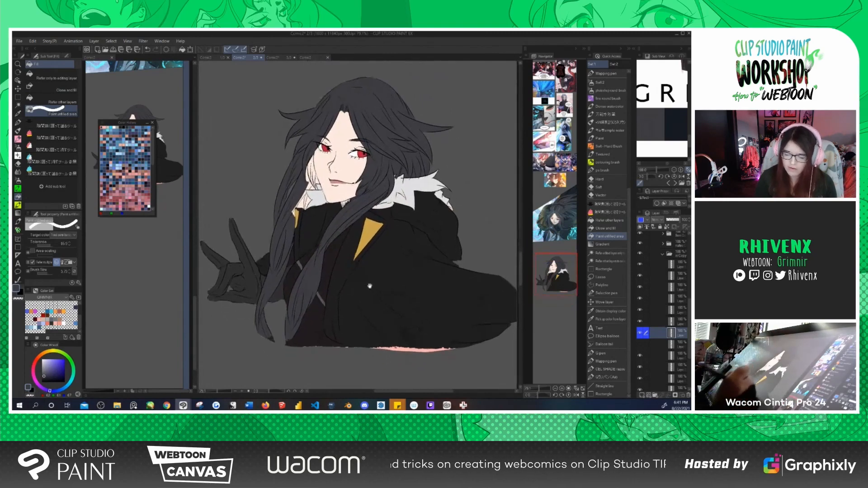
Fill the small light areas between the cheek, collar and side strands with the dark hair colour using the Refer other layers fill
left_click(72, 99)
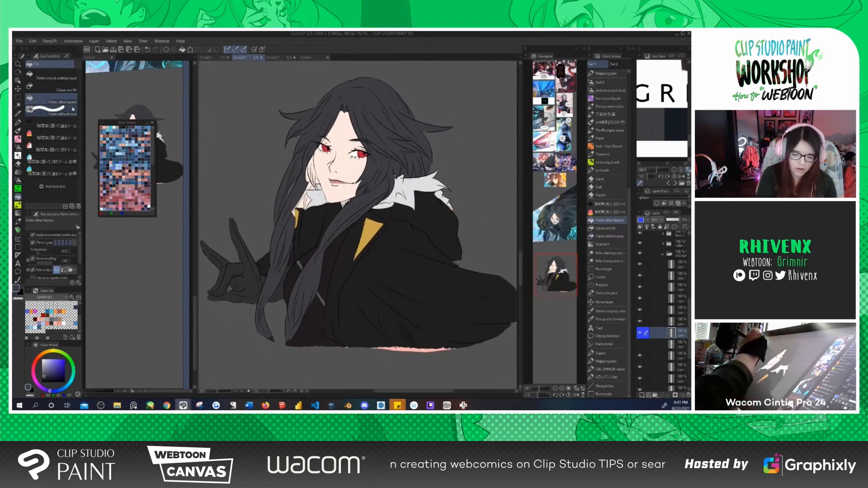
left_click(316, 181)
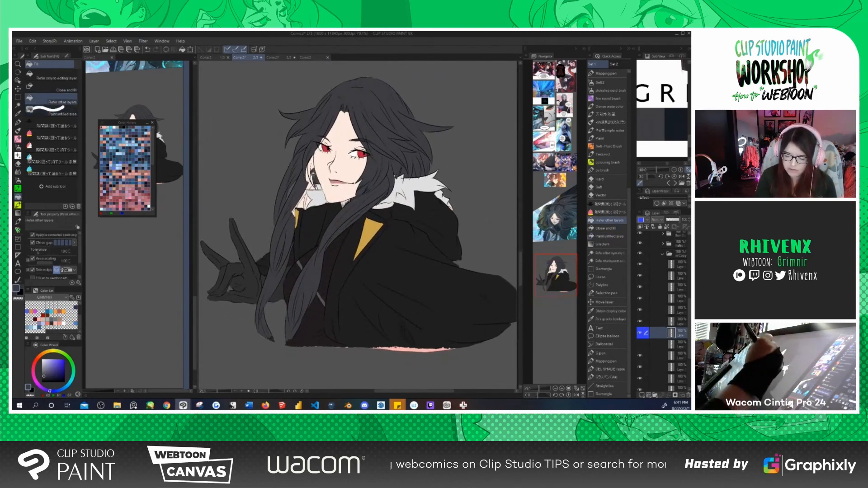
left_click(313, 179)
left_click(312, 165)
left_click(310, 175)
left_click(312, 186)
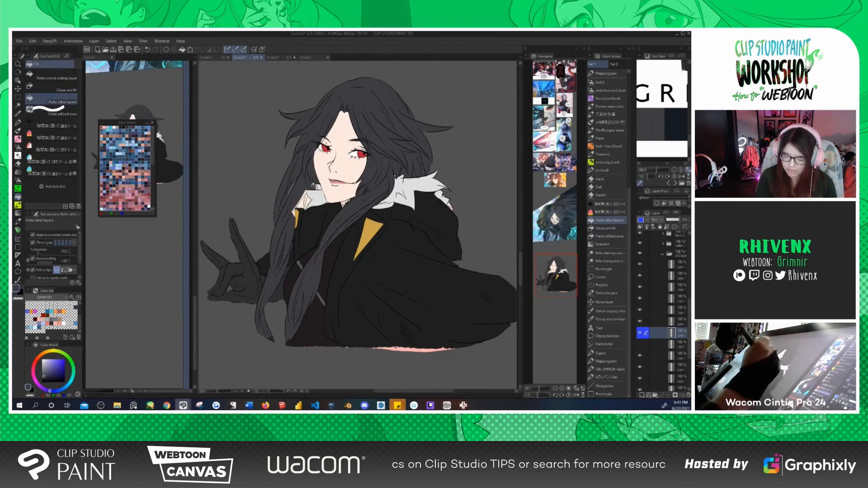
left_click(309, 202)
left_click(306, 201)
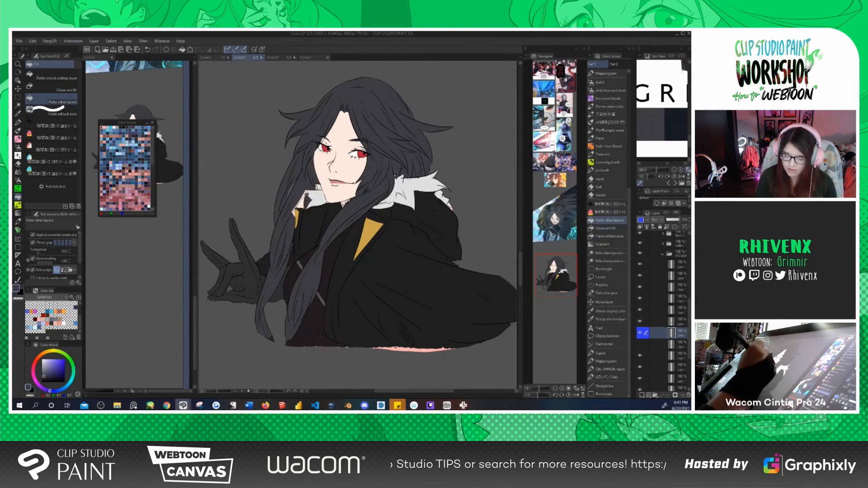
left_click(303, 202)
left_click(304, 197)
left_click(300, 203)
left_click(297, 209)
left_click(299, 207)
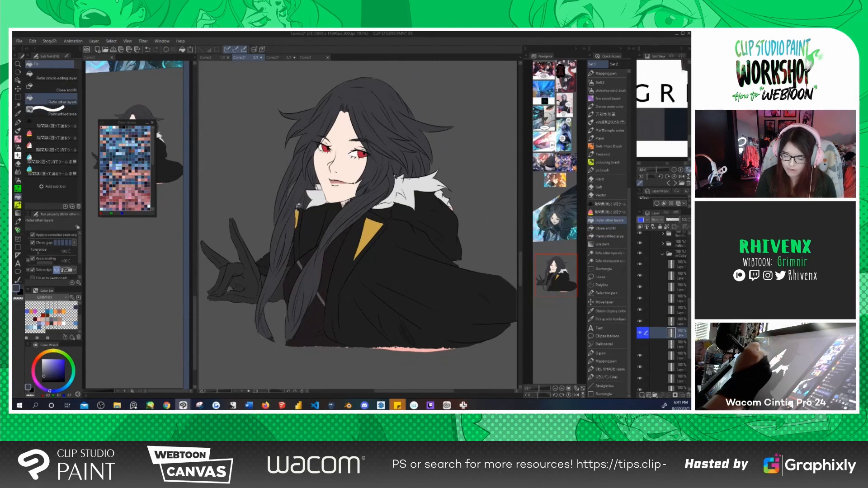
left_click_drag(411, 284, 414, 246)
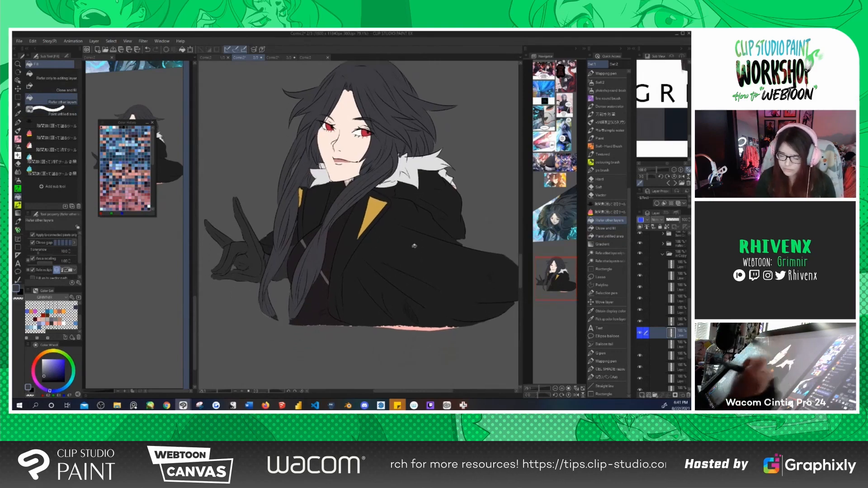
Switch to the Mapping pen with the transparent colour, adjust its brush size, and inspect the filled hair around the face
key("p")
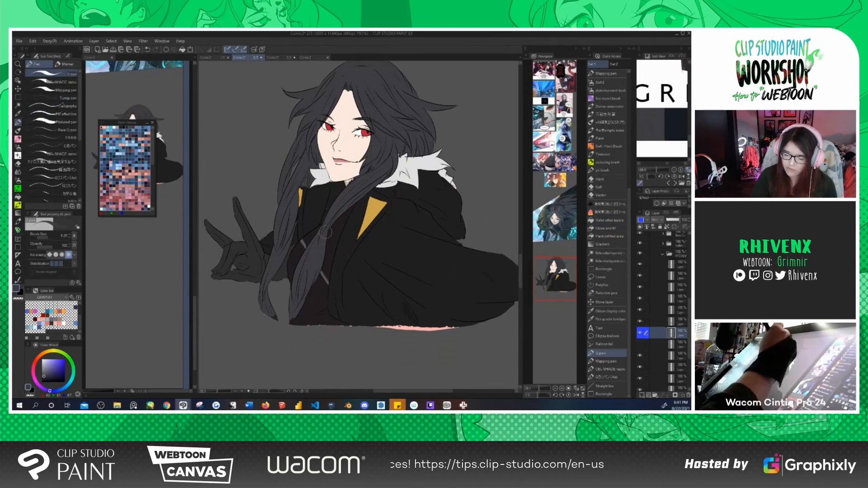
left_click_drag(368, 267, 367, 265)
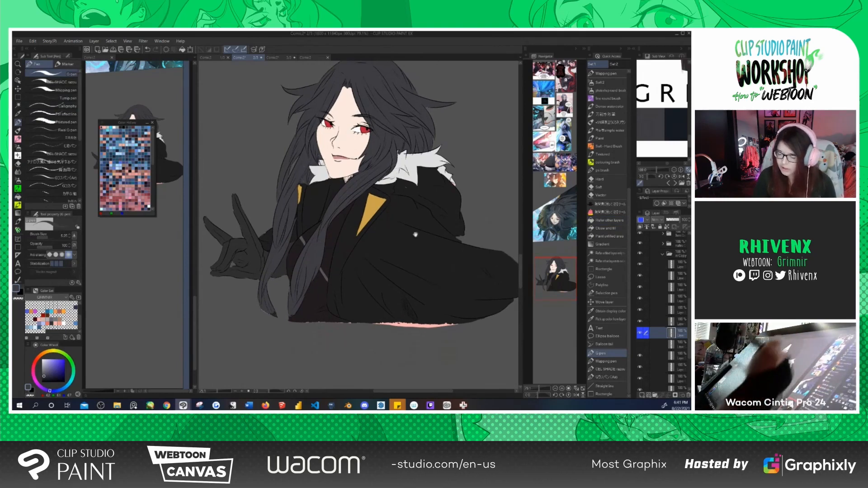
left_click_drag(415, 235, 416, 258)
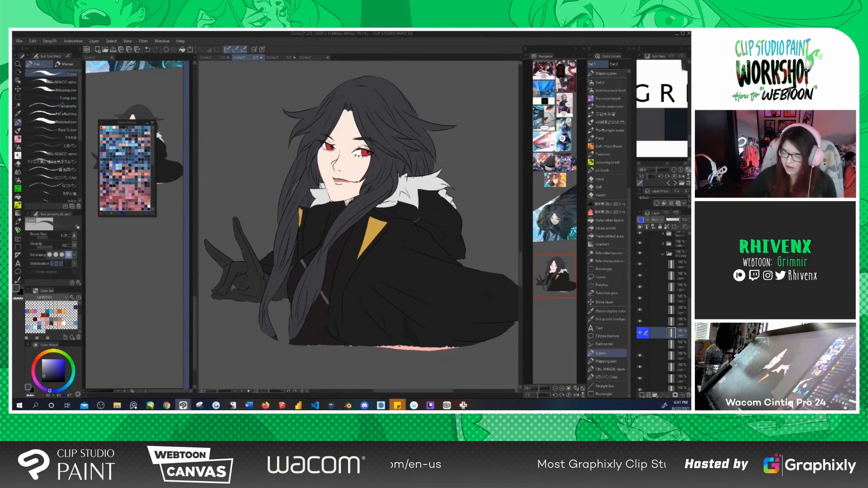
scroll(379, 148, "up", 2)
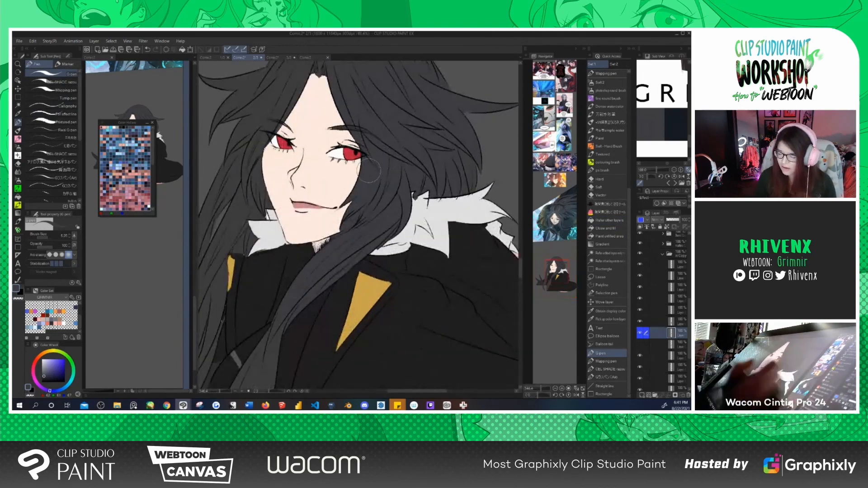
left_click(54, 90)
left_click(18, 299)
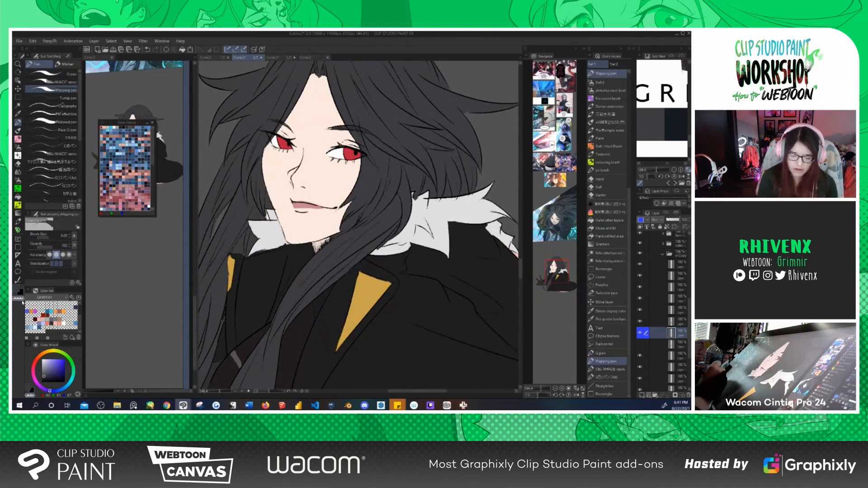
left_click(47, 237)
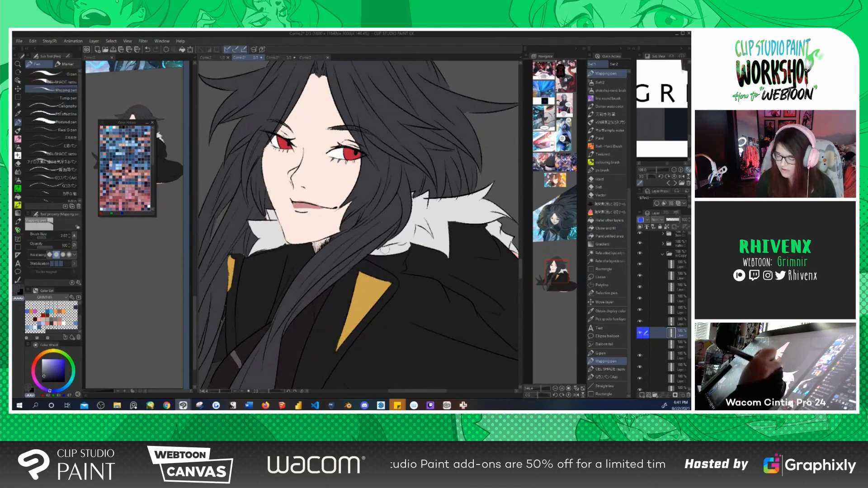
left_click_drag(348, 254, 366, 231)
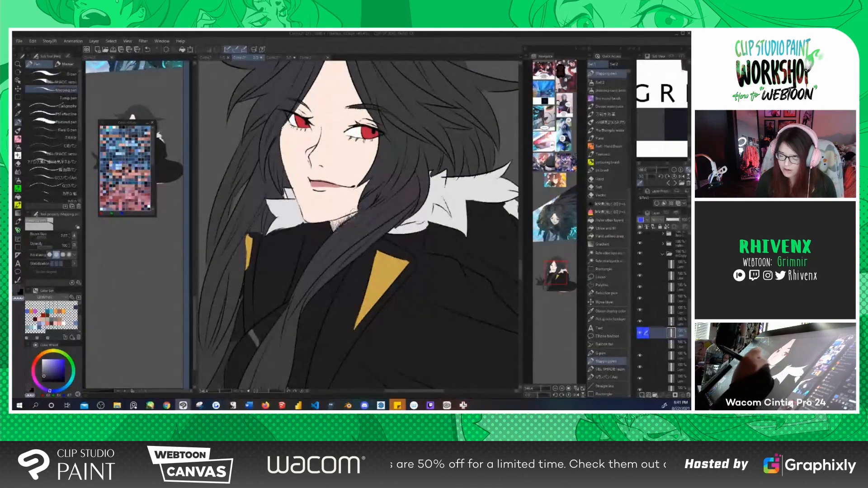
mouse_move(451, 269)
left_mouse_down()
mouse_move(449, 296)
mouse_move(434, 312)
left_mouse_up()
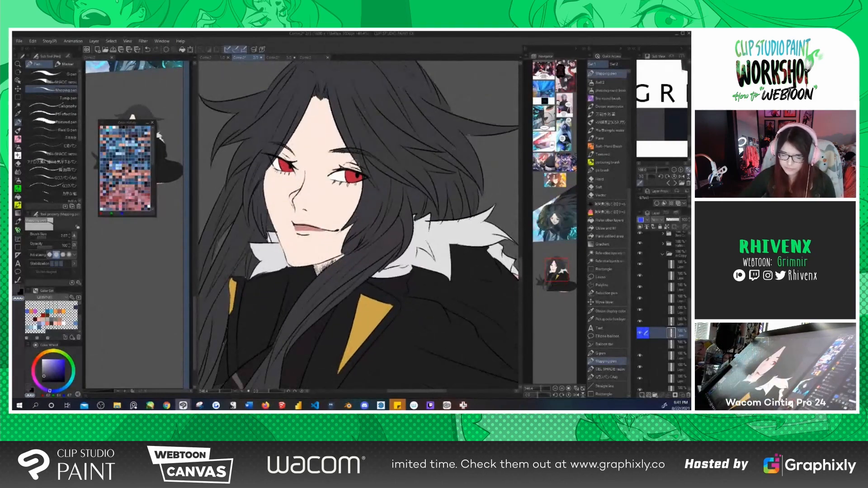
scroll(356, 168, "down", 5)
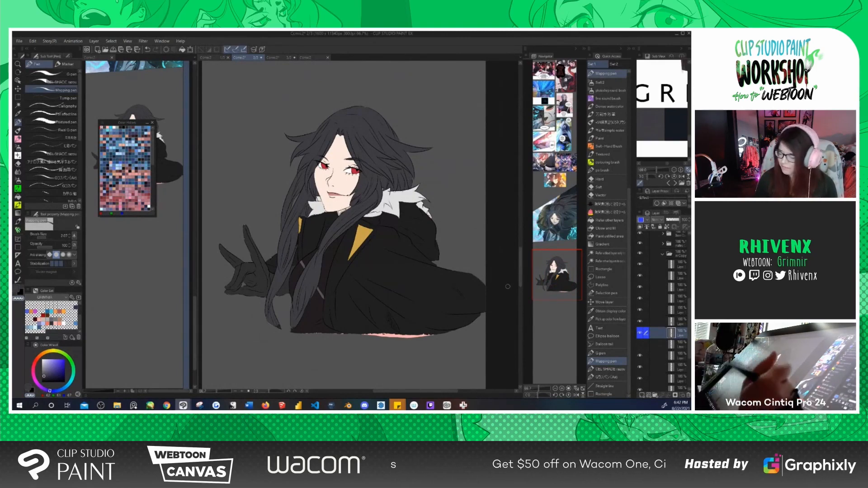
left_click_drag(521, 274, 523, 274)
mouse_move(423, 298)
left_mouse_down()
mouse_move(430, 261)
mouse_move(427, 292)
left_mouse_up()
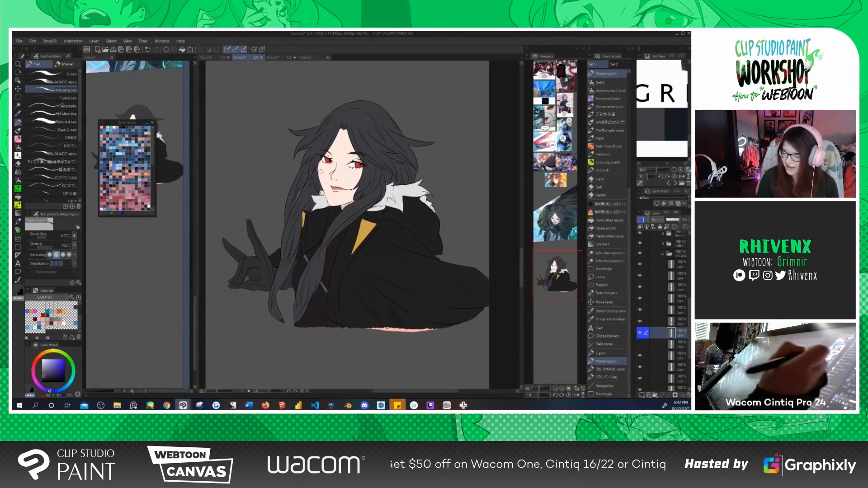
Browse the finished webtoon panels on the same canvas, from the blue creature close-up down to the hooded figure and shouting character
left_click(277, 58)
left_click(247, 58)
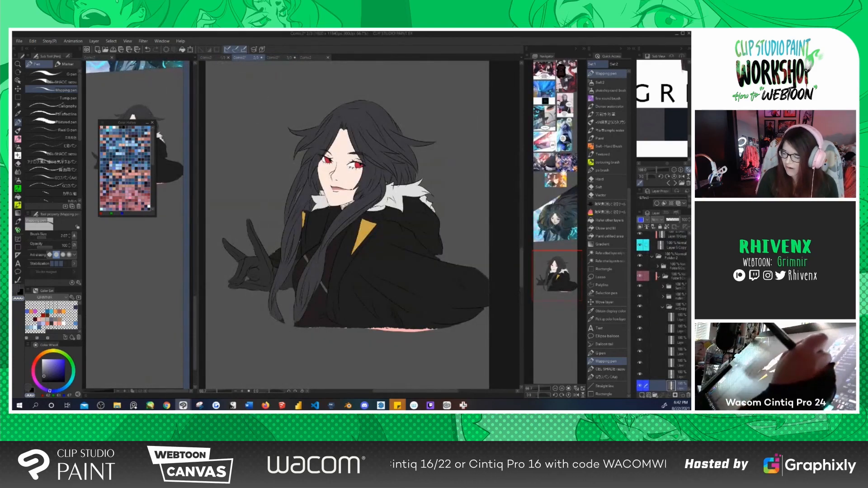
left_click(562, 172)
left_click_drag(562, 173, 561, 174)
left_click_drag(418, 225, 447, 258)
left_click_drag(447, 217, 418, 312)
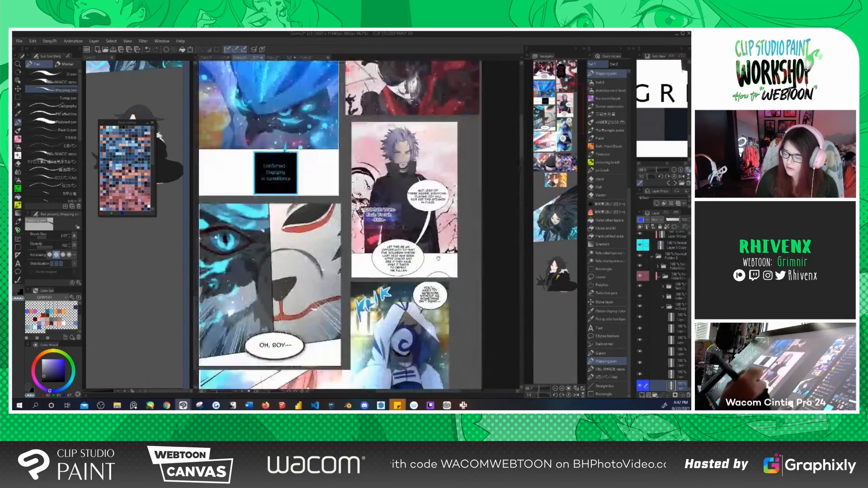
left_click_drag(392, 343, 399, 271)
left_click_drag(398, 314, 398, 274)
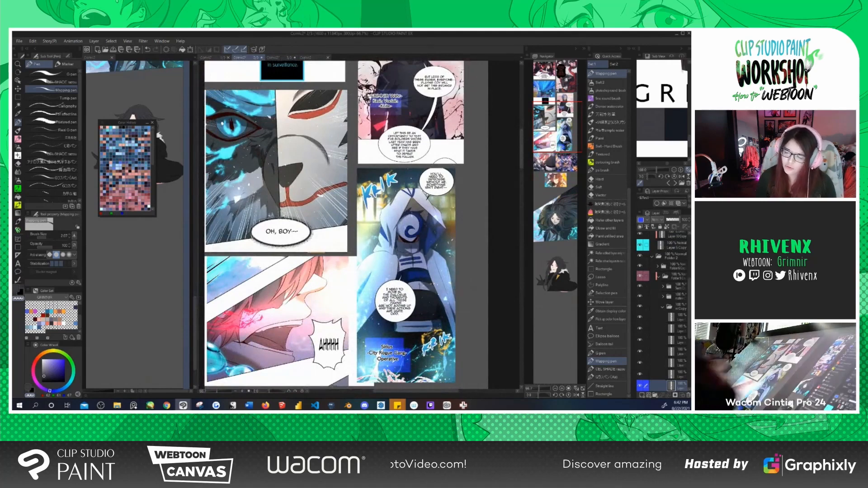
scroll(520, 170, "down", 3)
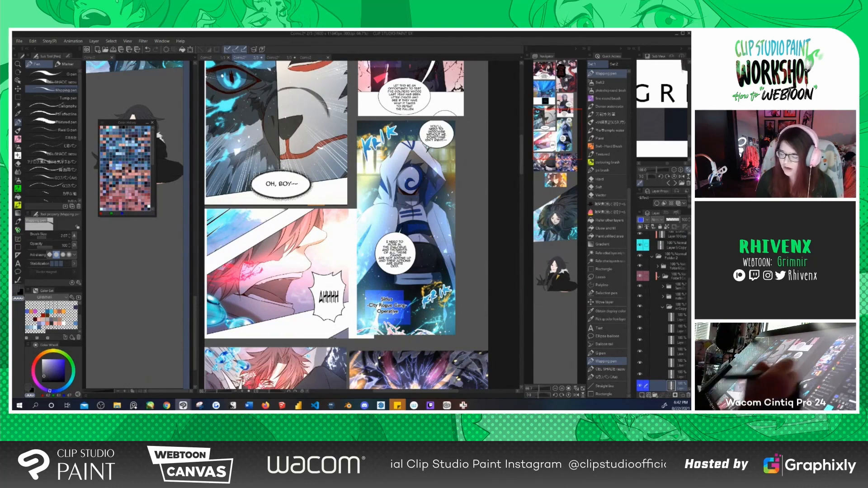
Browse the lower finished panels, comparing the slap scene, the glowing creature and the smiling red-haired character
left_click_drag(522, 171, 521, 196)
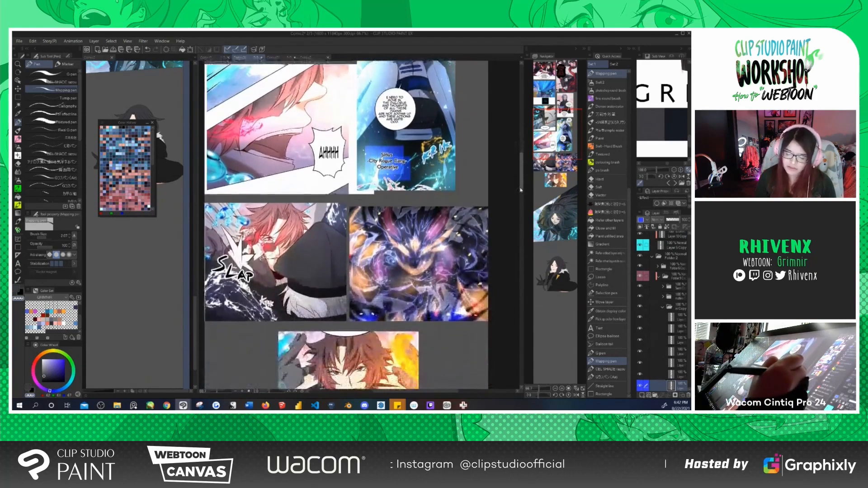
scroll(427, 287, "down", 3)
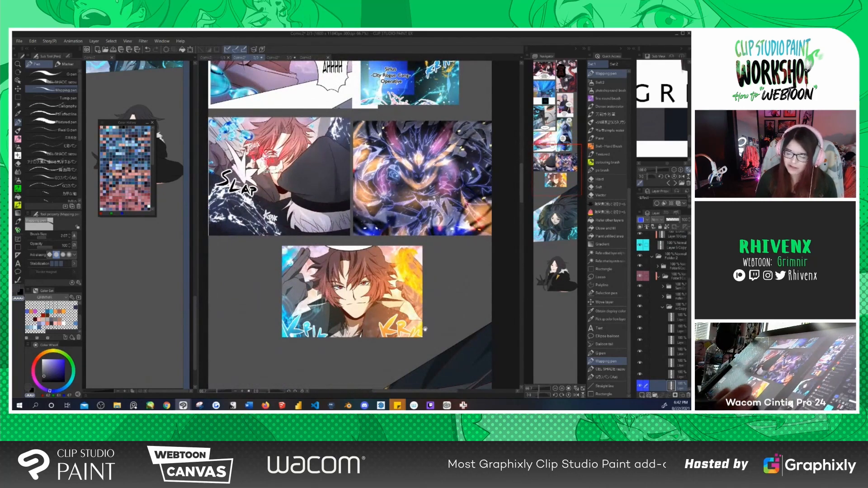
scroll(425, 329, "down", 3)
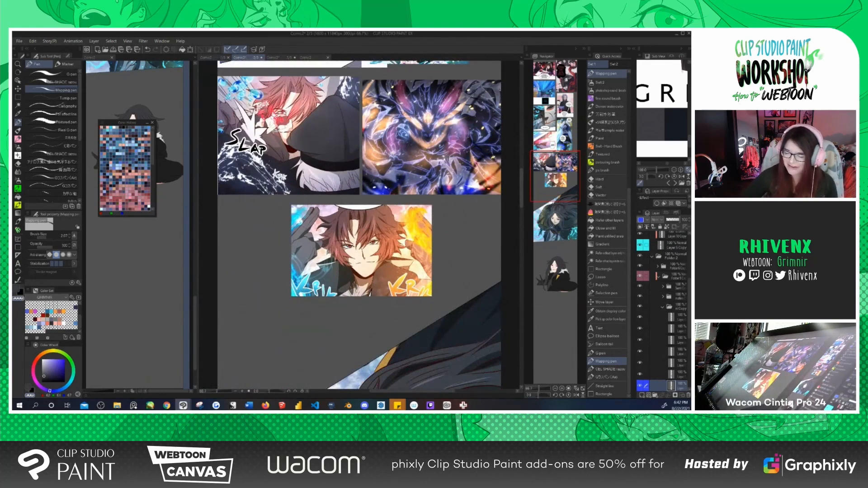
scroll(378, 255, "up", 5)
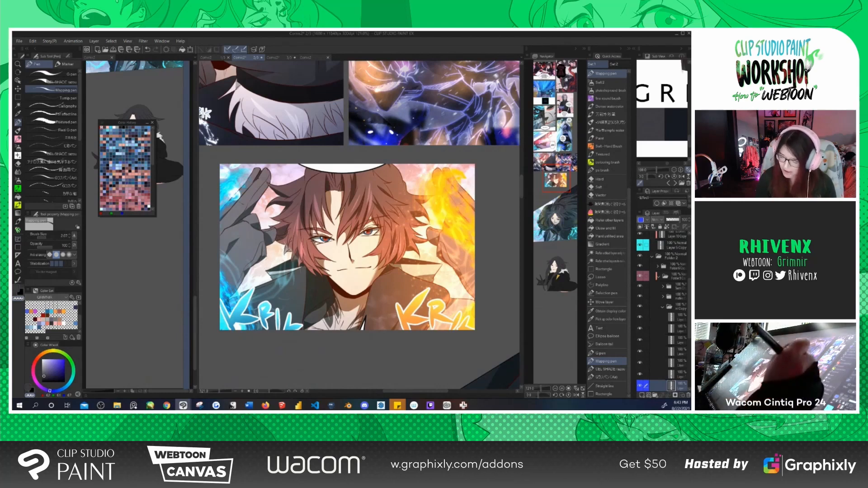
left_click_drag(522, 194, 522, 194)
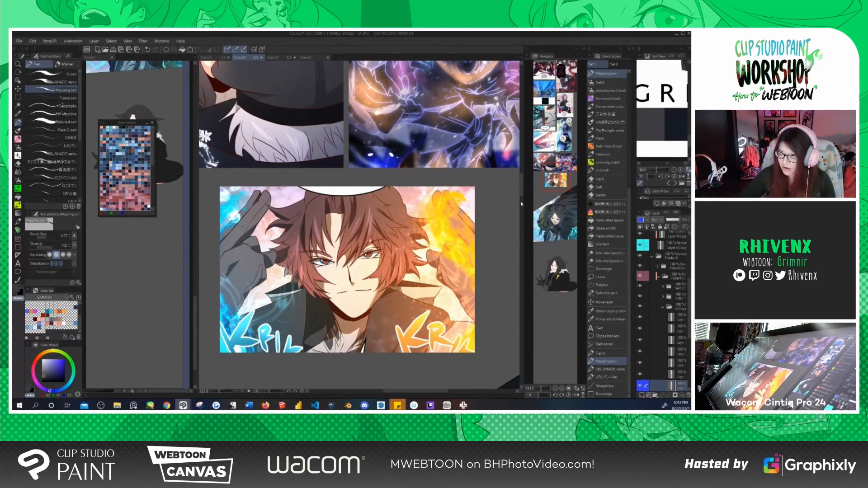
scroll(518, 189, "up", 3)
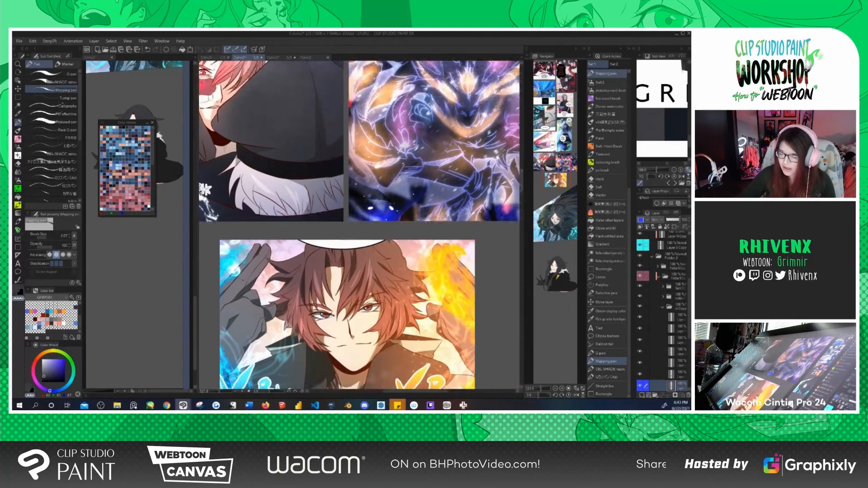
scroll(366, 178, "down", 3)
scroll(364, 184, "down", 3)
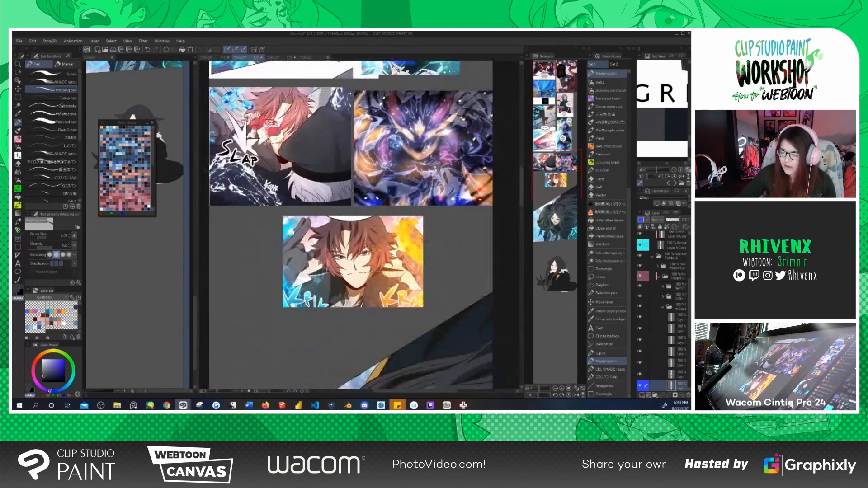
scroll(375, 183, "up", 1)
scroll(390, 197, "up", 1)
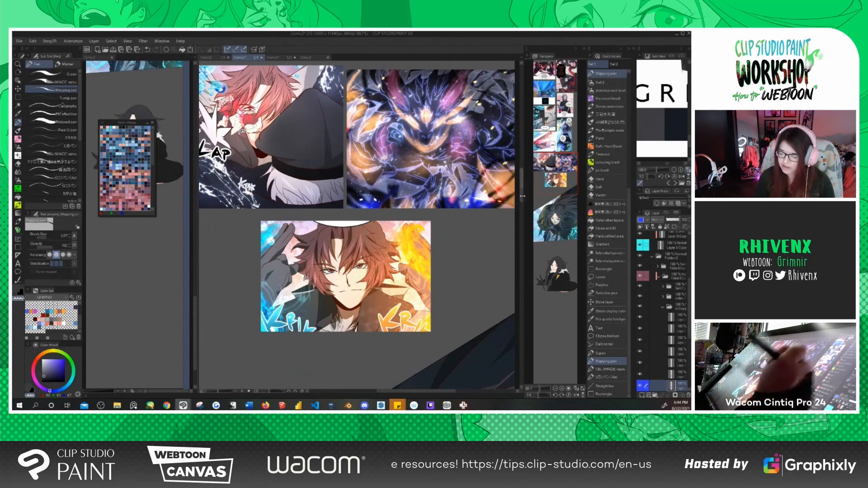
left_click_drag(427, 261, 478, 261)
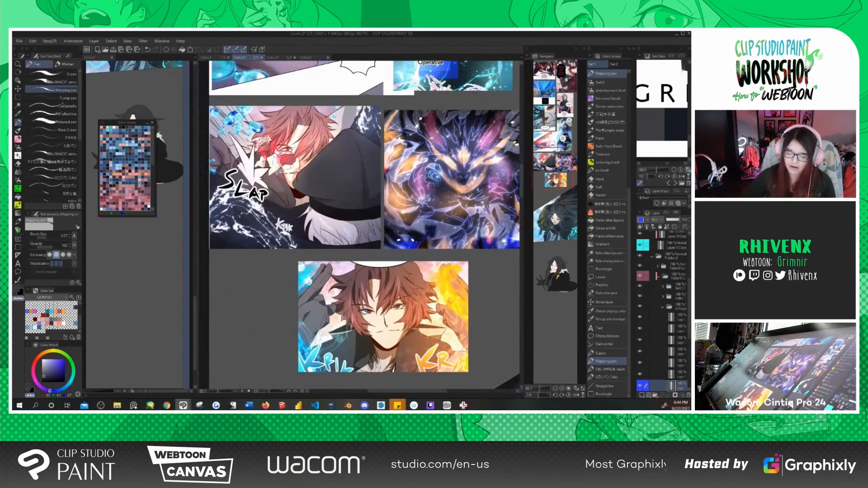
Inspect the slap panel up close, and move back up to the AHHHH bubble and the hooded figure's caption
scroll(244, 185, "up", 5)
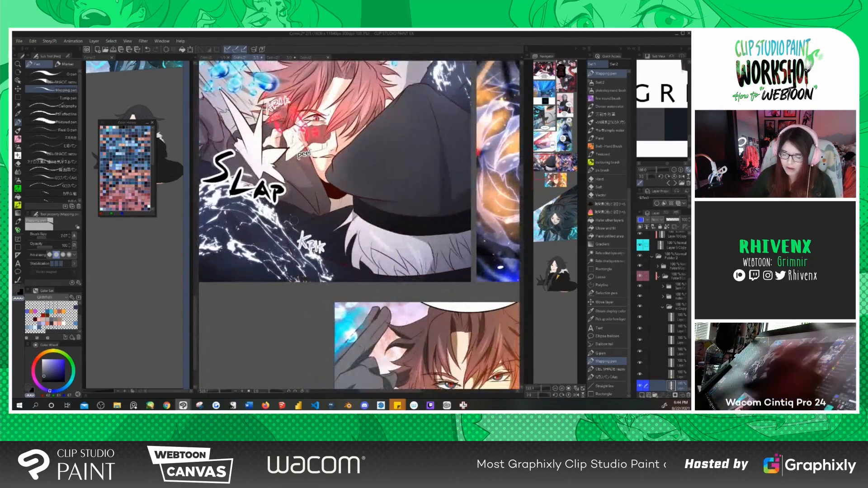
scroll(326, 228, "up", 5)
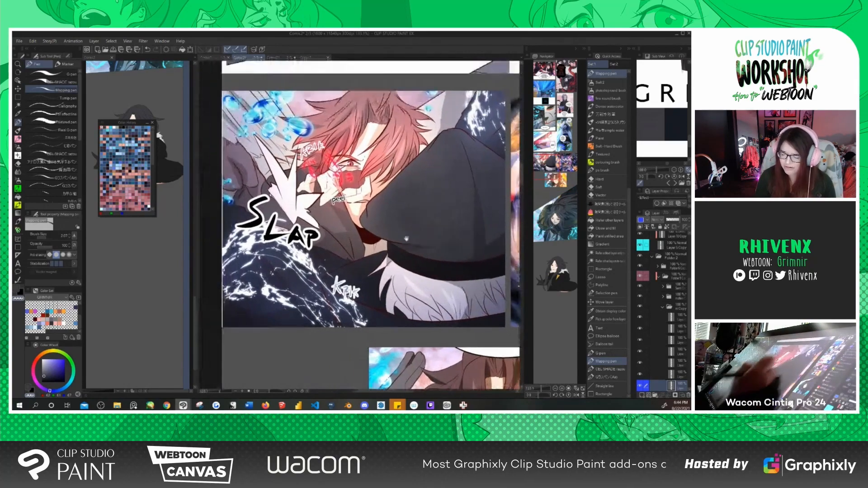
left_click_drag(396, 224, 278, 285)
left_click_drag(418, 231, 435, 249)
left_click_drag(379, 261, 440, 273)
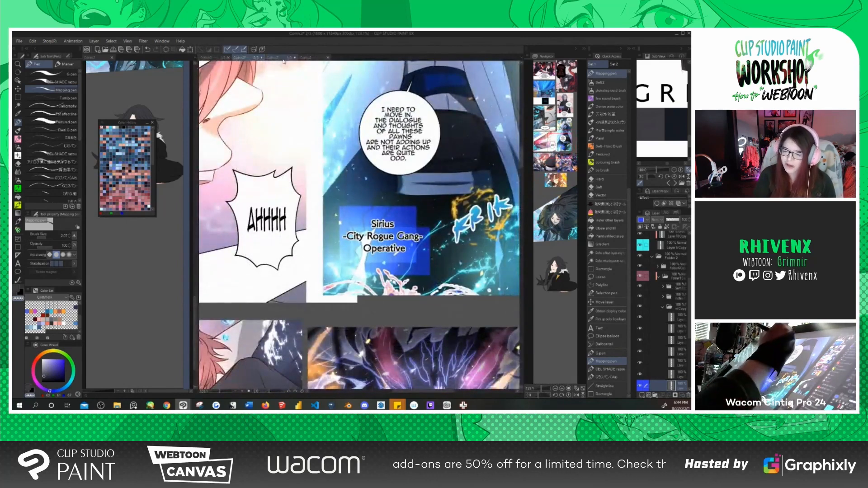
Go to the long-haired character panel further down the page and examine the face and glowing particles up close
left_click(572, 233)
left_click_drag(392, 337, 431, 311)
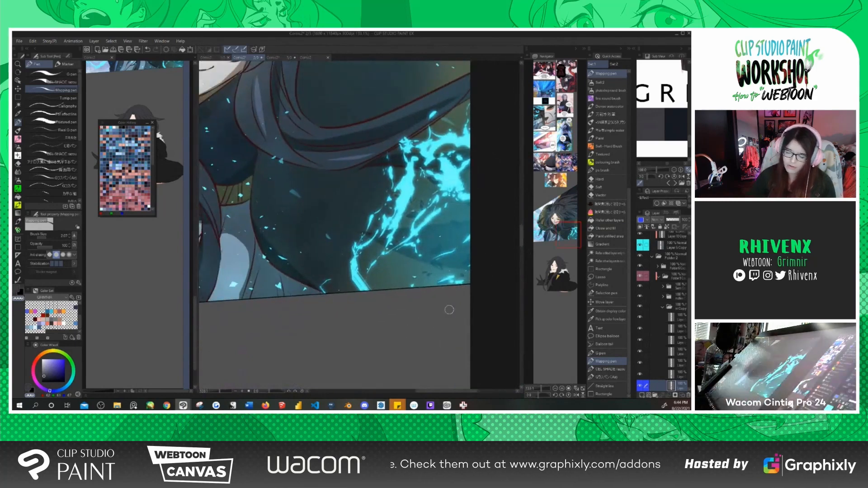
scroll(407, 183, "down", 5)
left_click_drag(367, 343, 389, 312)
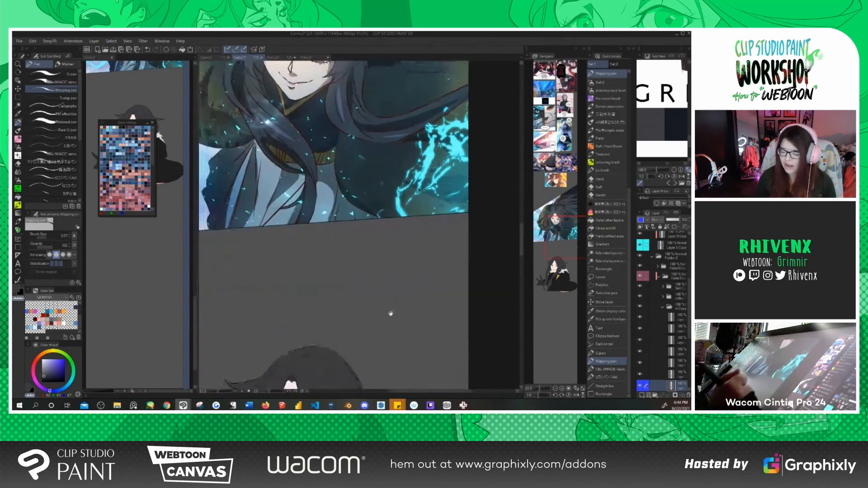
left_click_drag(395, 235, 449, 346)
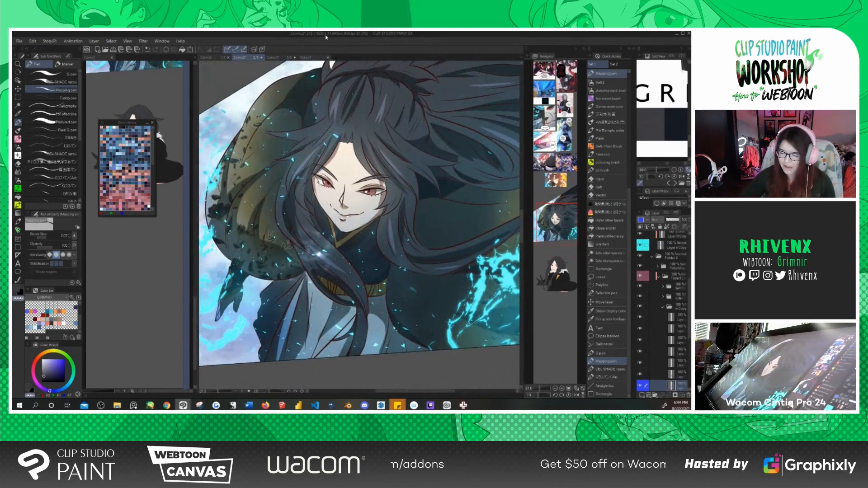
scroll(272, 270, "up", 2)
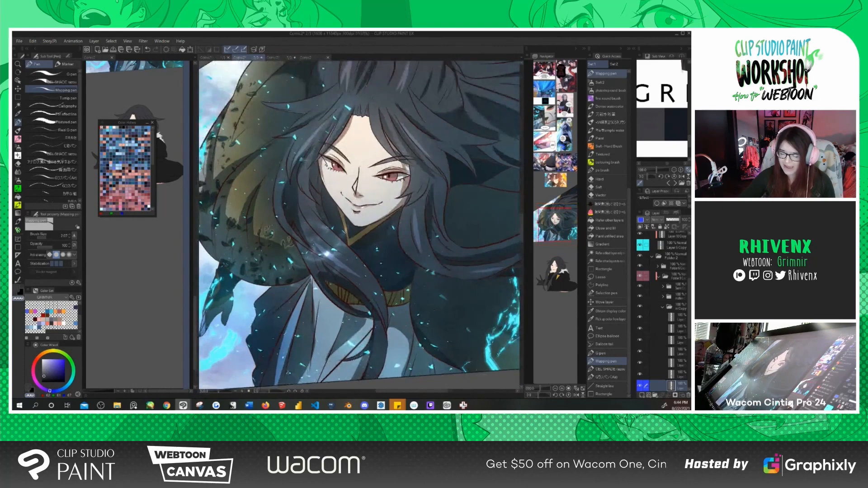
scroll(272, 270, "up", 3)
scroll(294, 262, "up", 1)
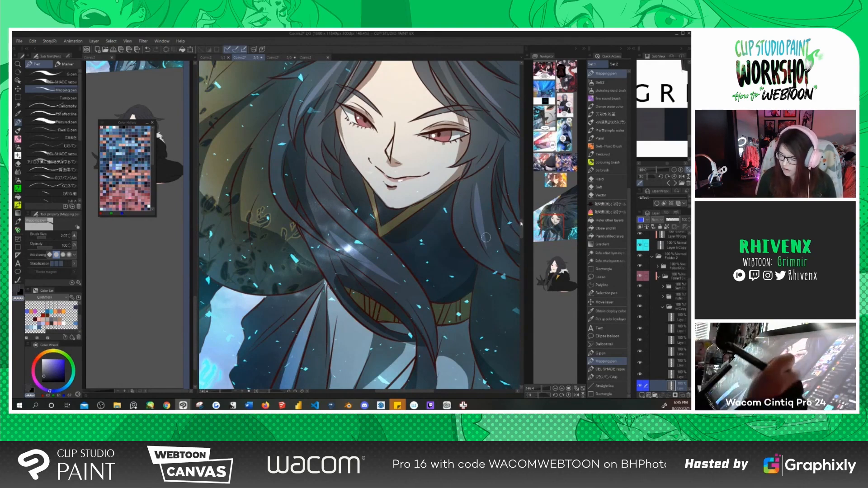
Examine the long-haired character's patterned sleeve, hand and robe, and bring the whole panel back into view
mouse_move(361, 310)
left_mouse_down()
mouse_move(420, 281)
mouse_move(432, 281)
mouse_move(438, 294)
left_mouse_up()
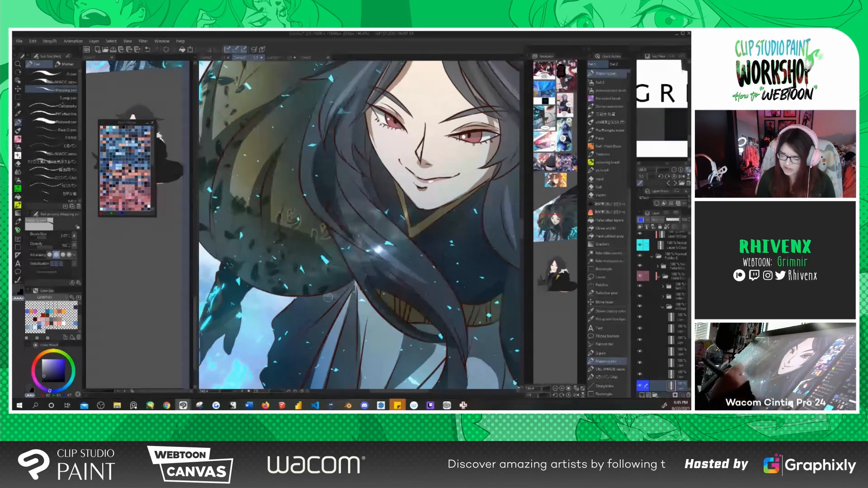
left_click_drag(450, 284, 478, 275)
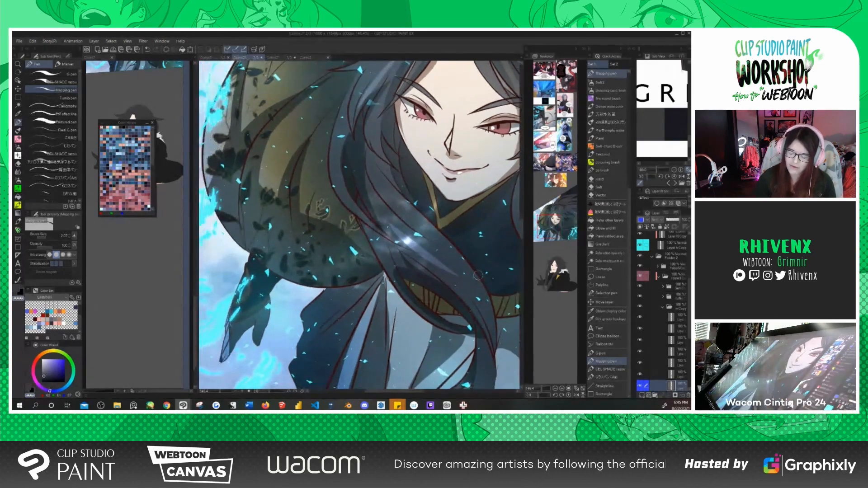
scroll(373, 225, "down", 6)
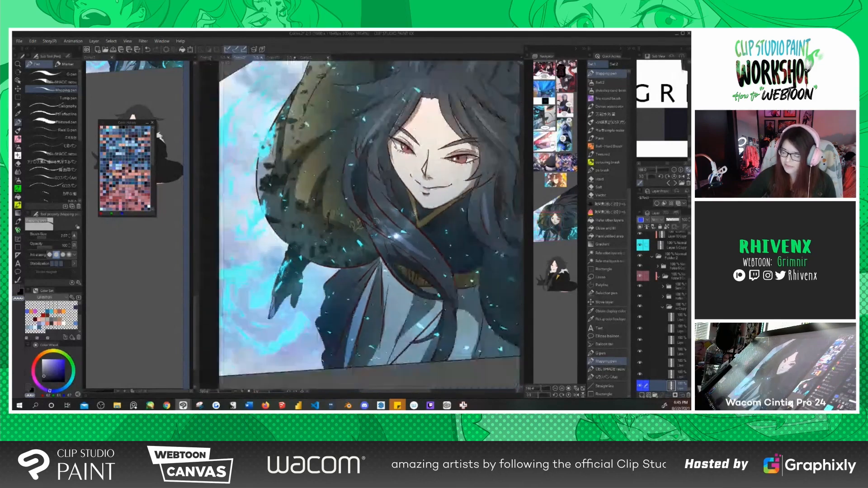
scroll(384, 225, "down", 1)
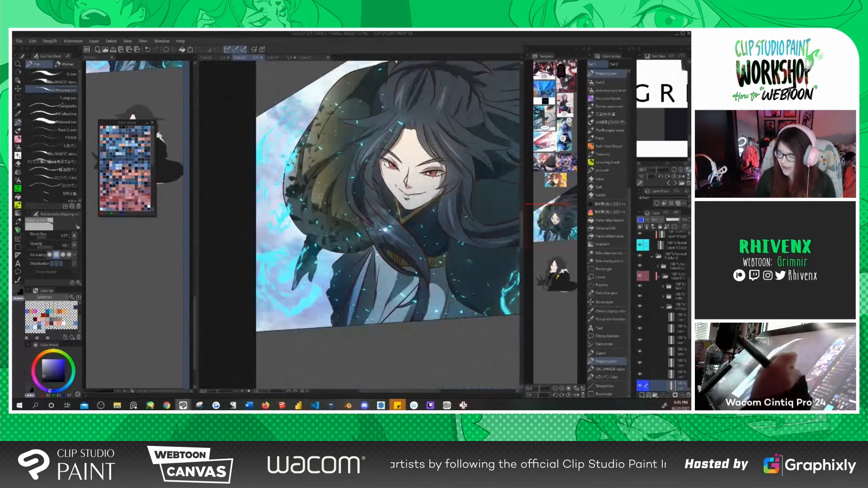
left_click_drag(471, 256, 449, 297)
left_click_drag(337, 268, 333, 282)
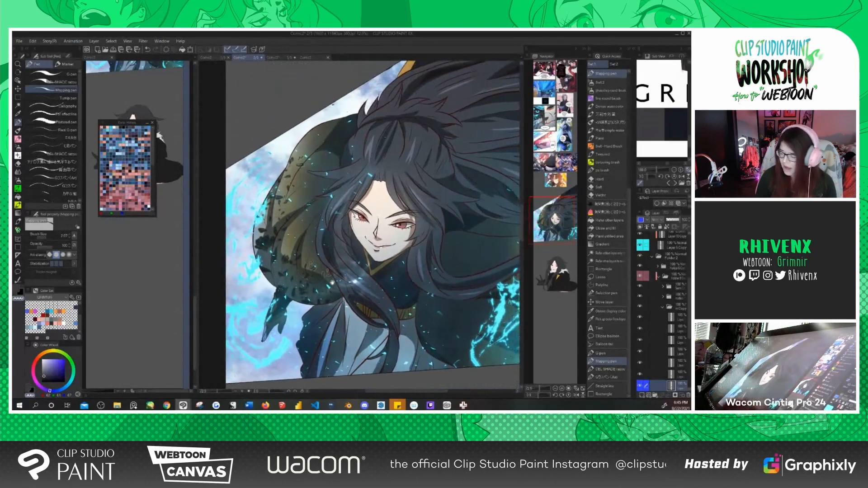
left_click_drag(465, 313, 444, 319)
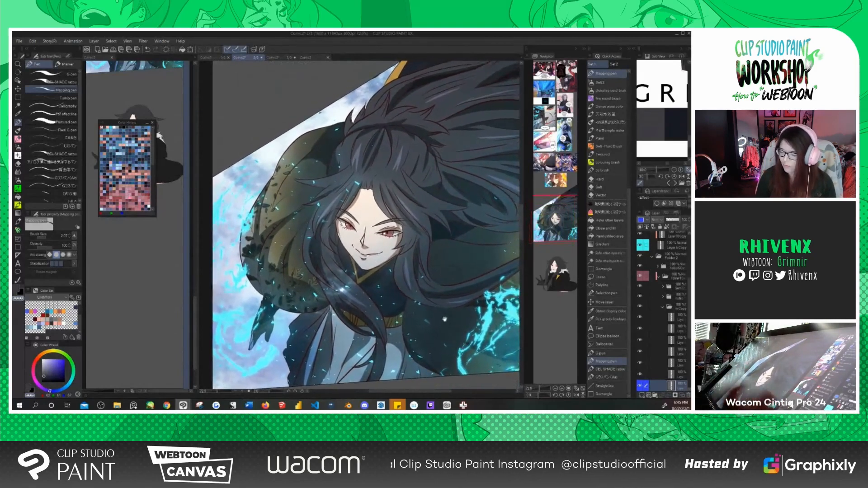
Hide the colour folder of the small seated character to reveal its salmon base, and show the folder again
left_click_drag(689, 312, 689, 310)
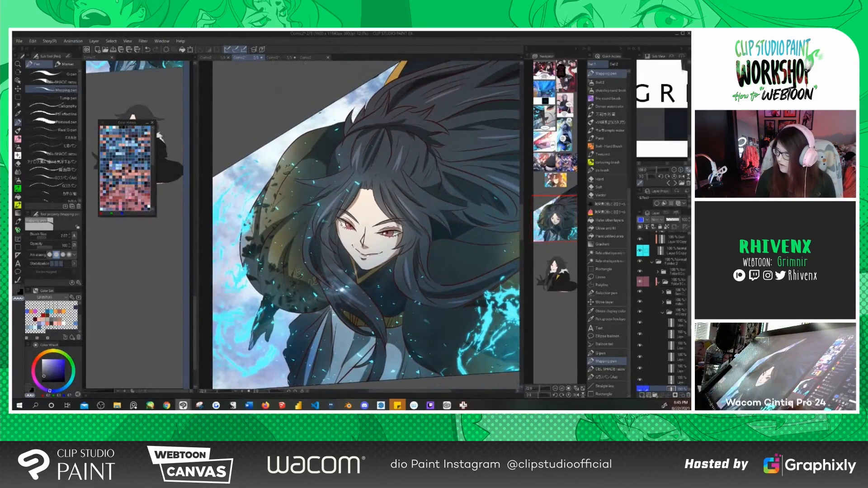
left_click(641, 284)
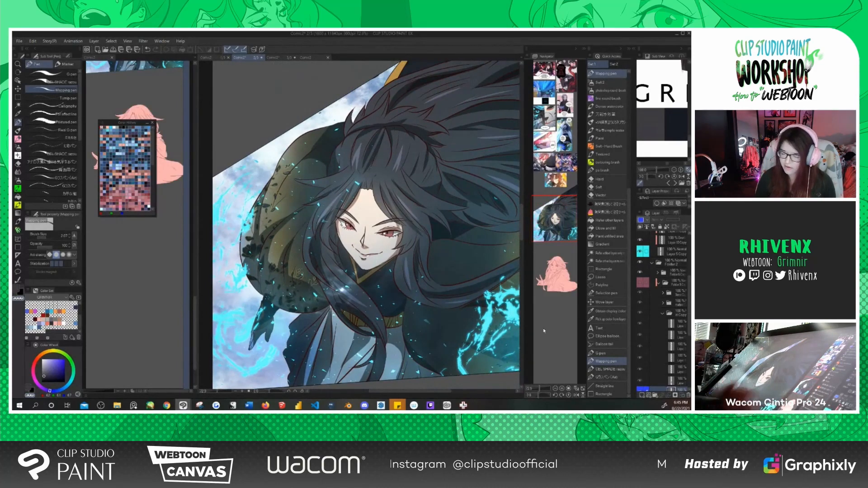
left_click(642, 285)
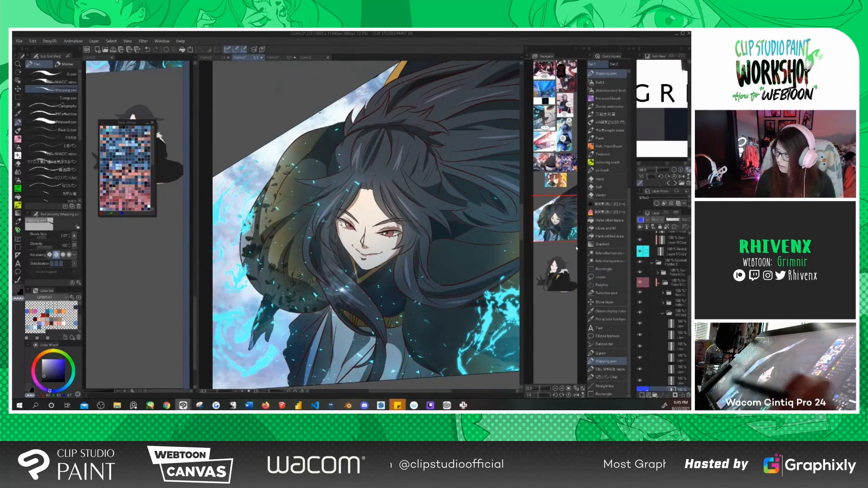
Hide the red-marked folder of the long-haired character to check the sky background alone, and make it visible again
scroll(670, 299, "up", 5)
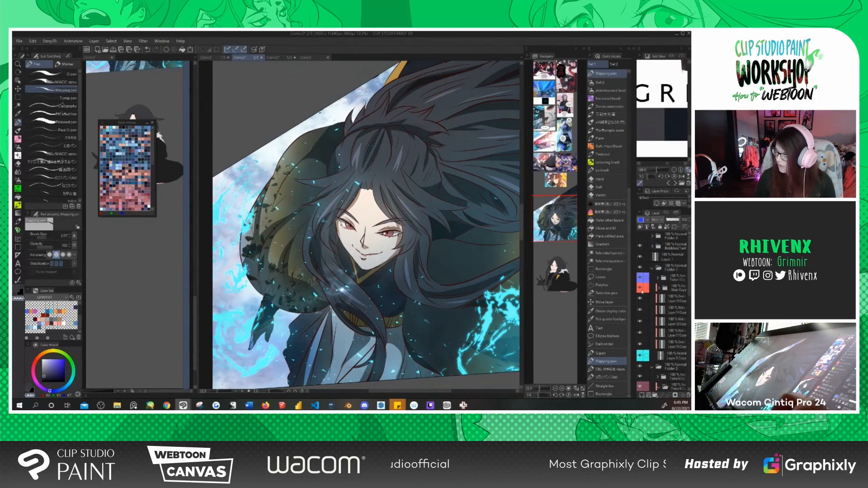
left_click(641, 289)
mouse_move(499, 308)
left_mouse_down()
mouse_move(486, 278)
mouse_move(499, 302)
left_mouse_up()
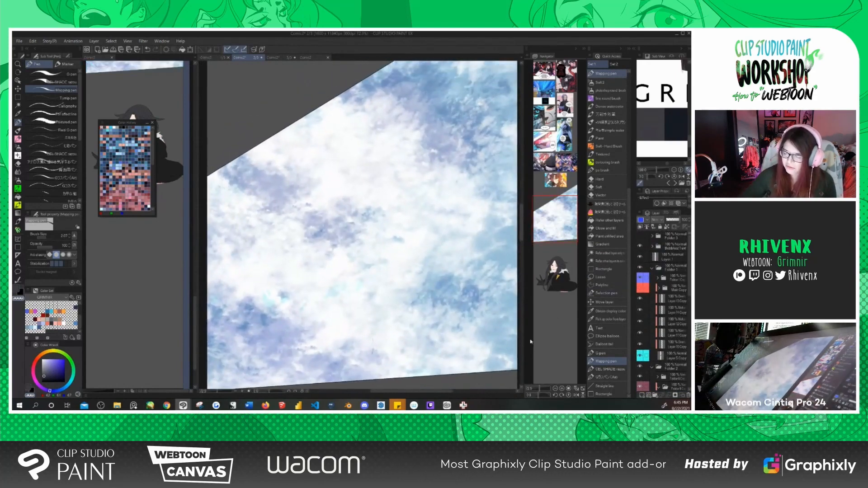
scroll(362, 185, "down", 2)
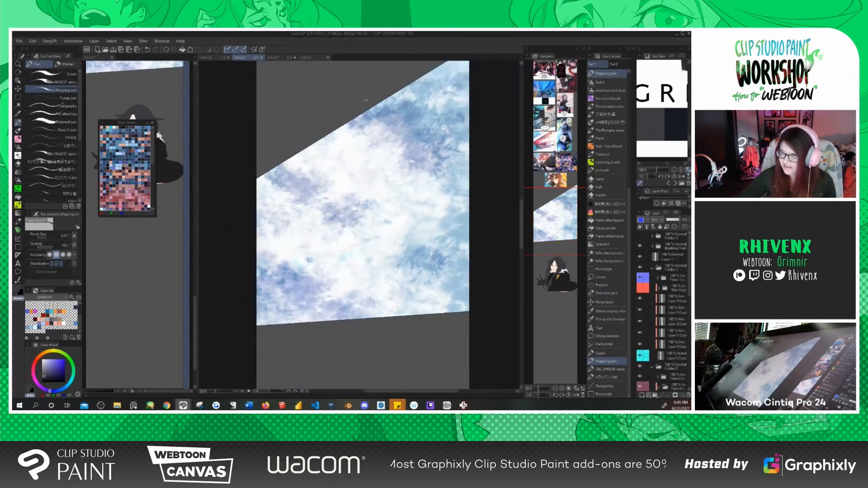
scroll(367, 100, "up", 2)
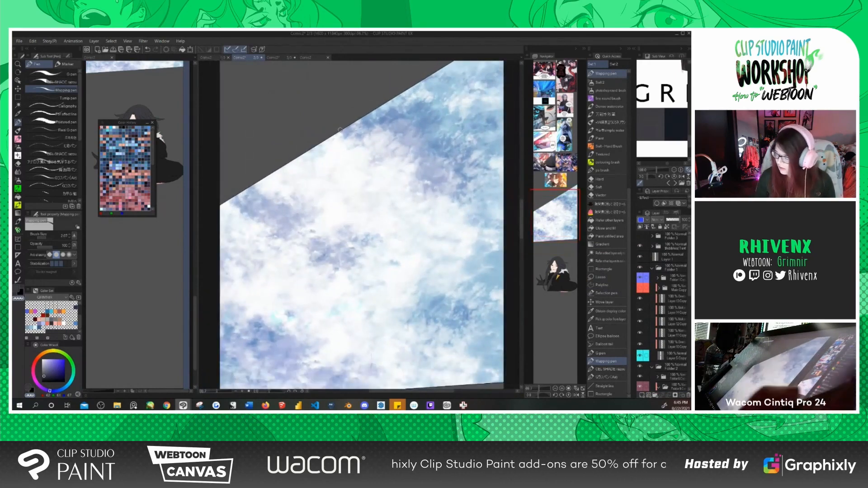
left_click(641, 290)
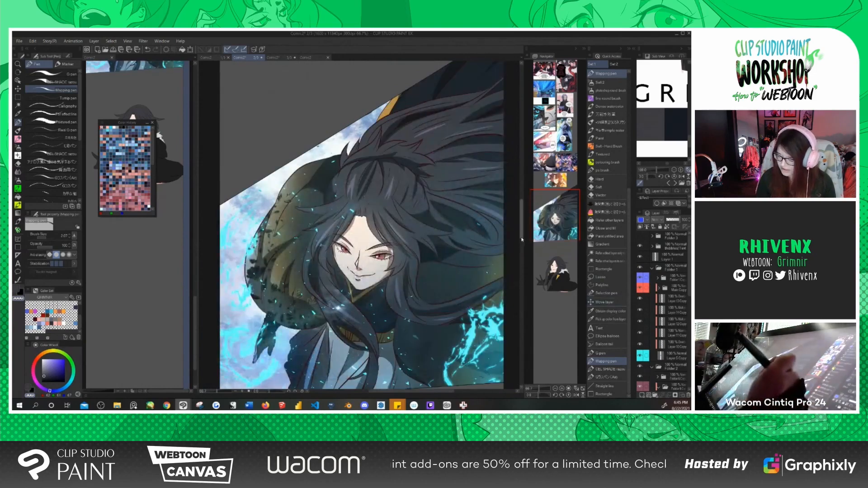
Toggle the long-haired character's folder off and on once more to compare the panel with and without the figure
left_click_drag(522, 239, 522, 240)
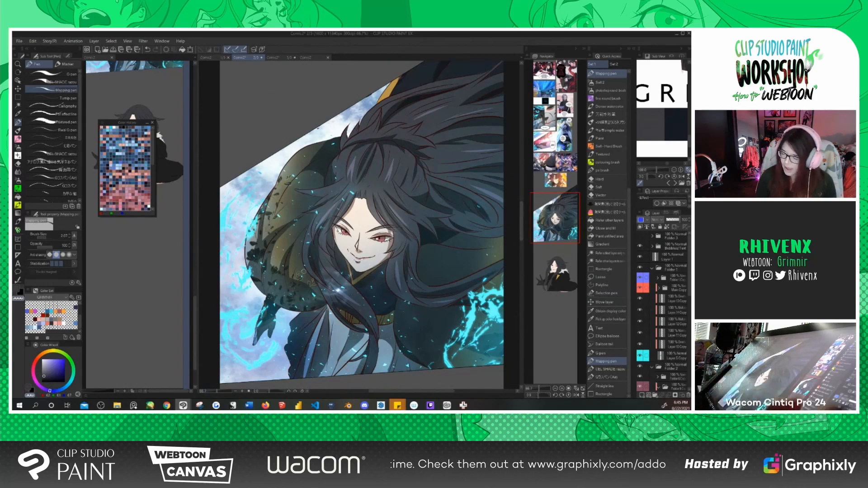
left_click(640, 288)
left_click_drag(390, 288, 402, 265)
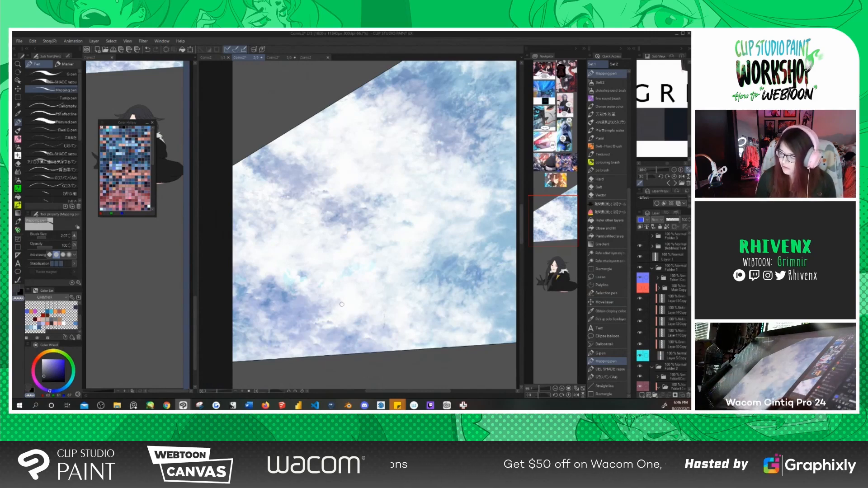
left_click(641, 288)
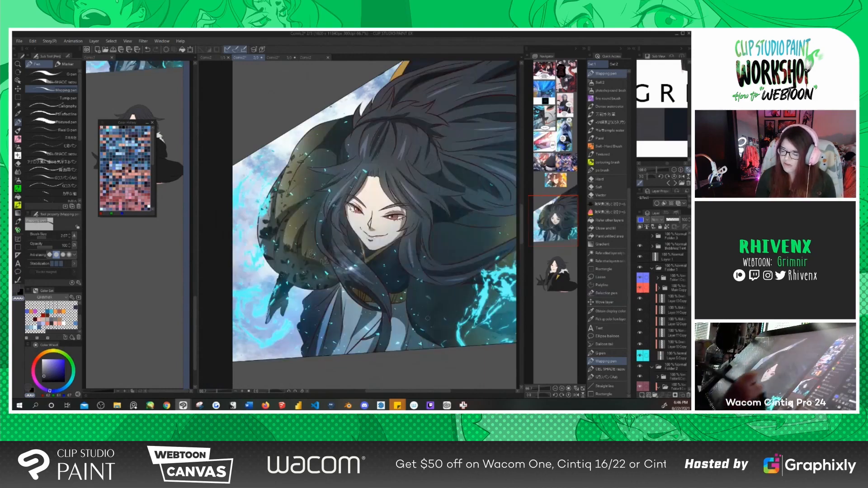
left_click_drag(468, 256, 462, 284)
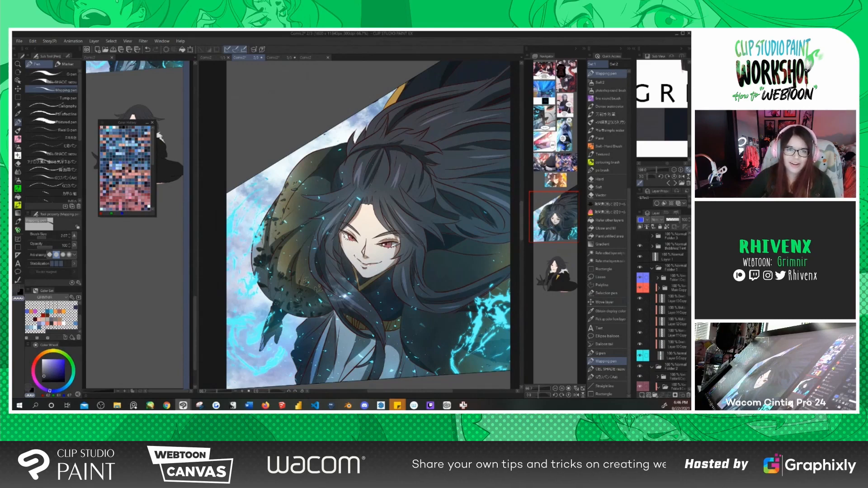
Switch to the Webinar canvas and bring the recommended brush assets and the Twitch live stream banner into view
left_click(276, 57)
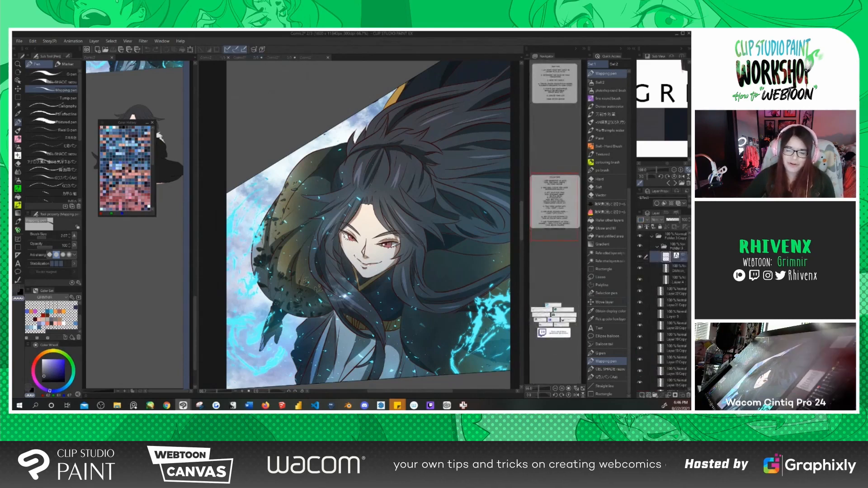
left_click(283, 57)
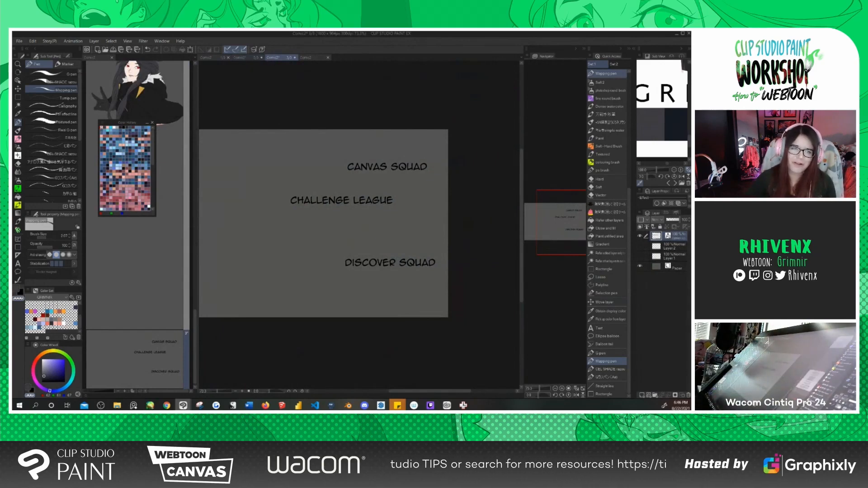
left_click(207, 57)
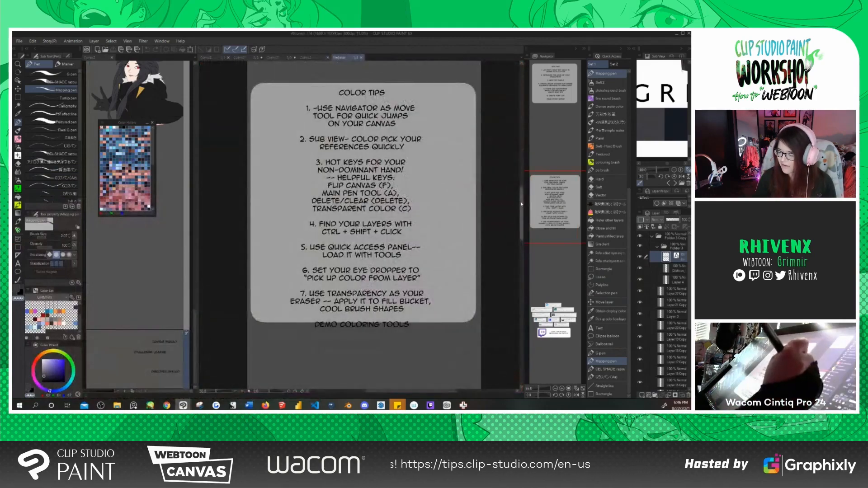
left_click_drag(521, 204, 518, 298)
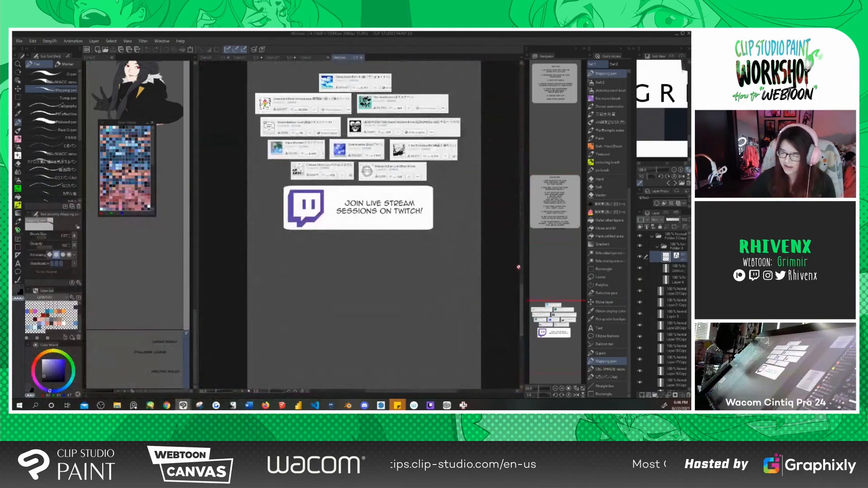
scroll(381, 153, "up", 4)
left_click_drag(486, 240, 493, 299)
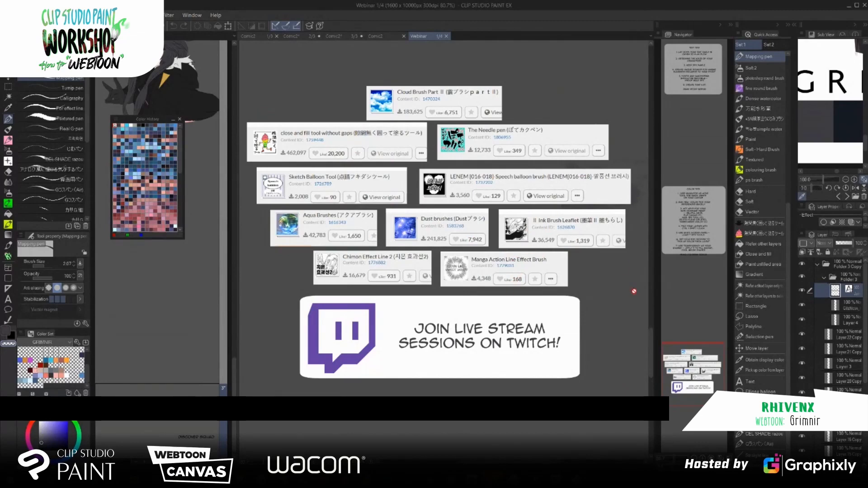
left_click_drag(652, 345, 653, 345)
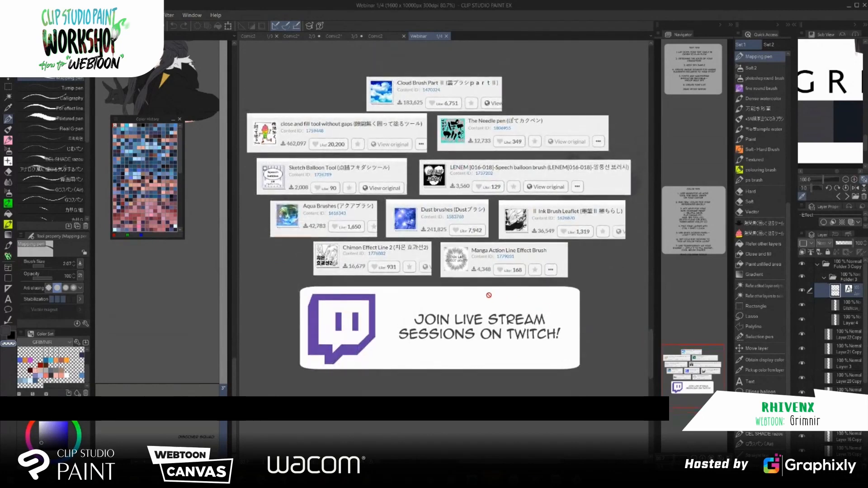
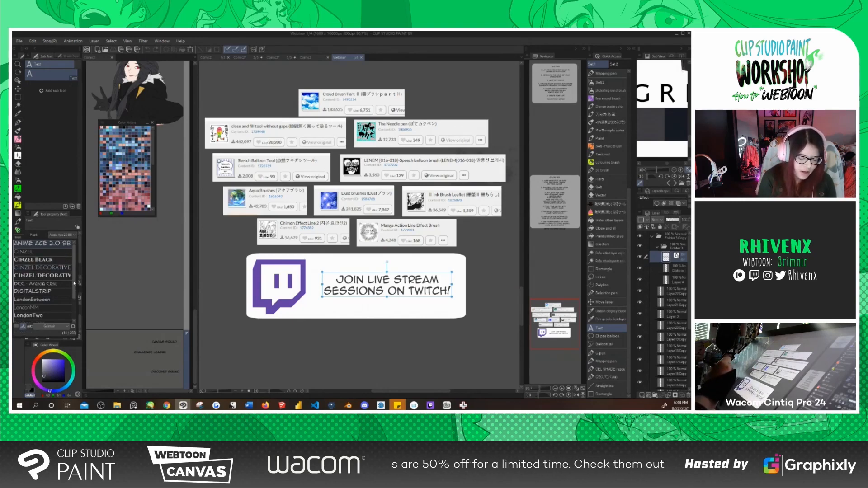
Browse the list of available lettering fonts for the Twitch banner text
scroll(73, 284, "down", 3)
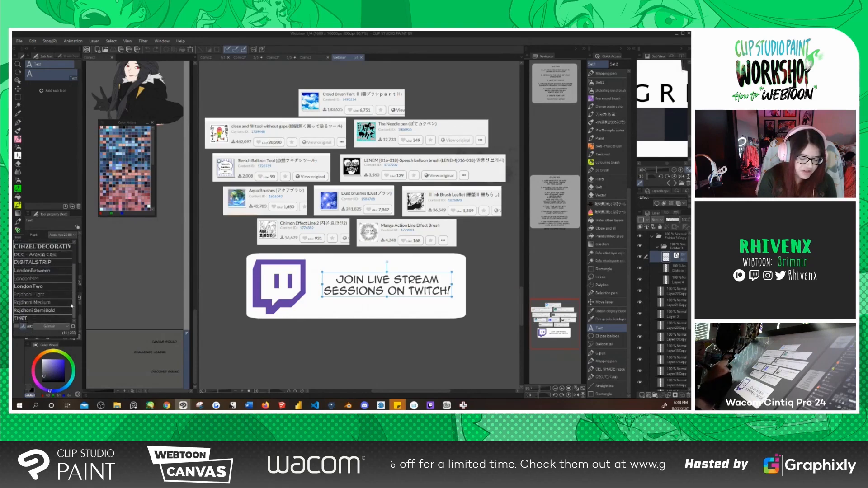
scroll(72, 294, "up", 3)
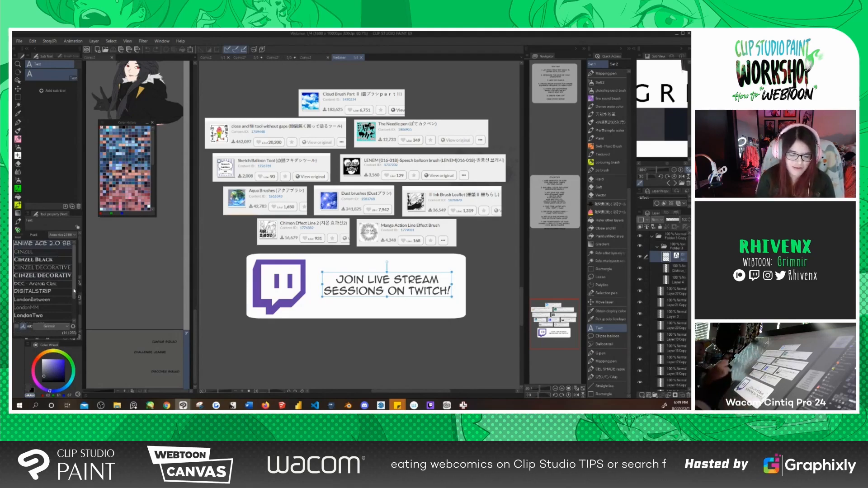
scroll(75, 306, "down", 1)
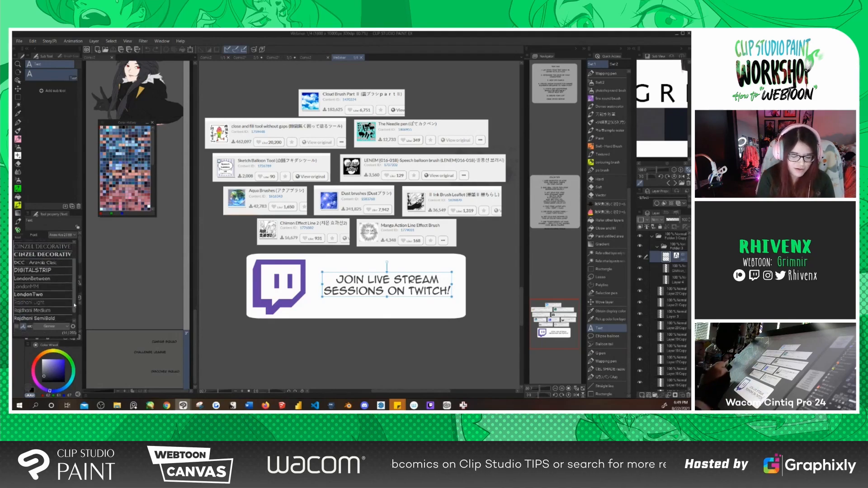
scroll(74, 306, "down", 1)
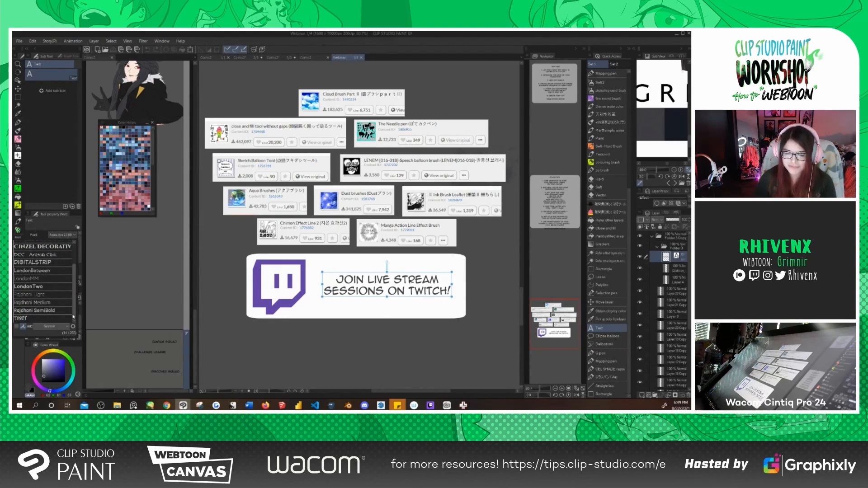
On the grey canvas with the squad names, hide the text layer and add a new blank layer
left_click(218, 58)
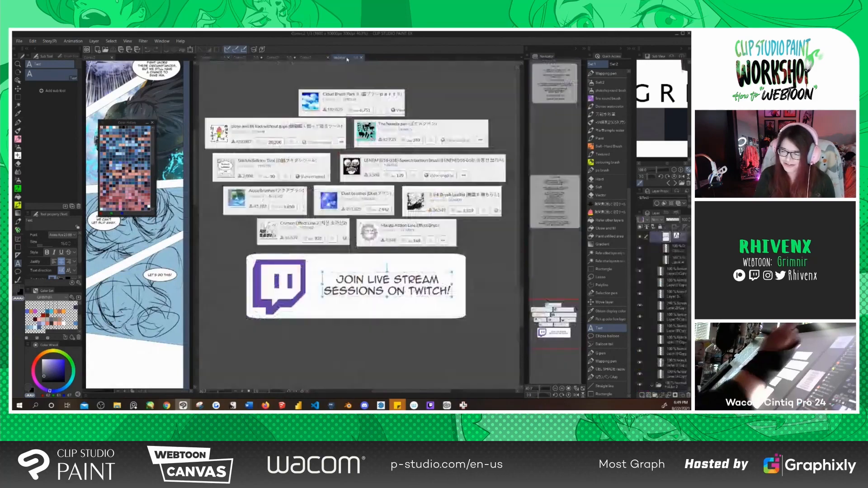
left_click(312, 57)
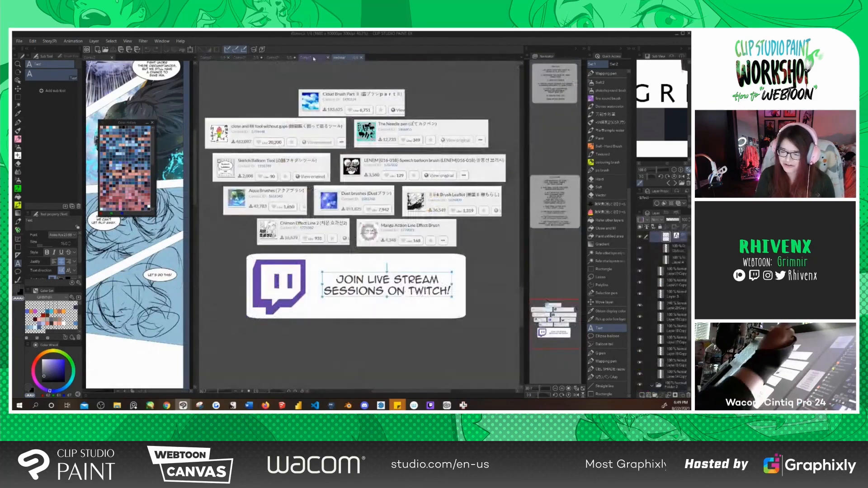
left_click(277, 58)
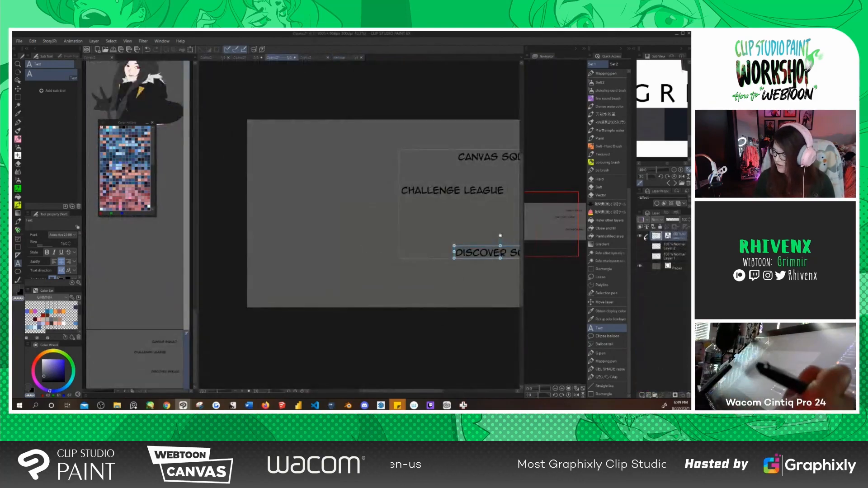
left_click(640, 236)
left_click_drag(436, 261, 390, 264)
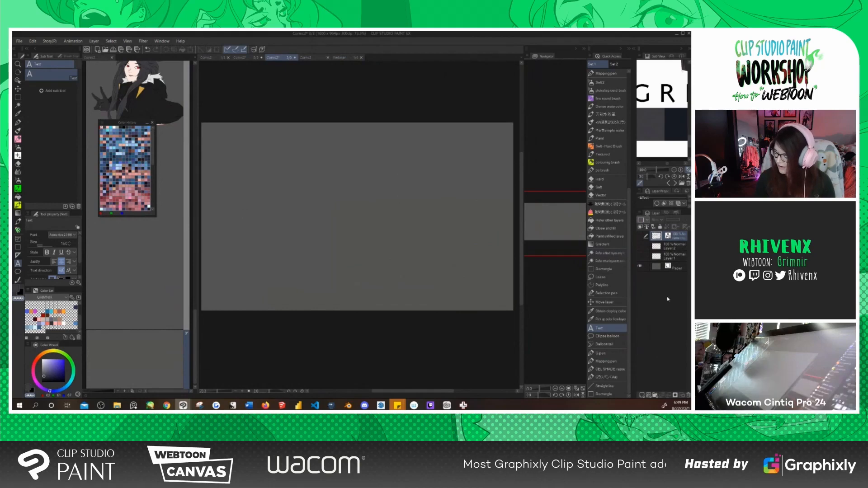
left_click(643, 397)
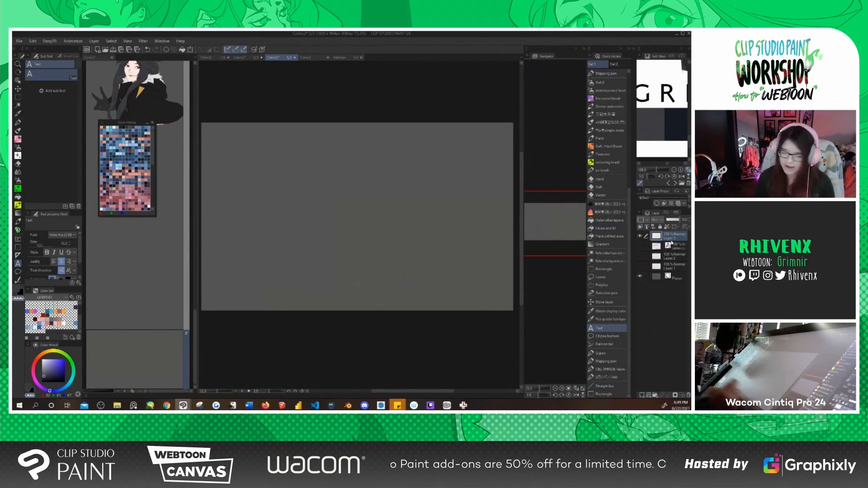
Choose the needle pen (ぽてカクペン) from the pen brushes, with blue as the drawing colour and a smaller brush size
key("p")
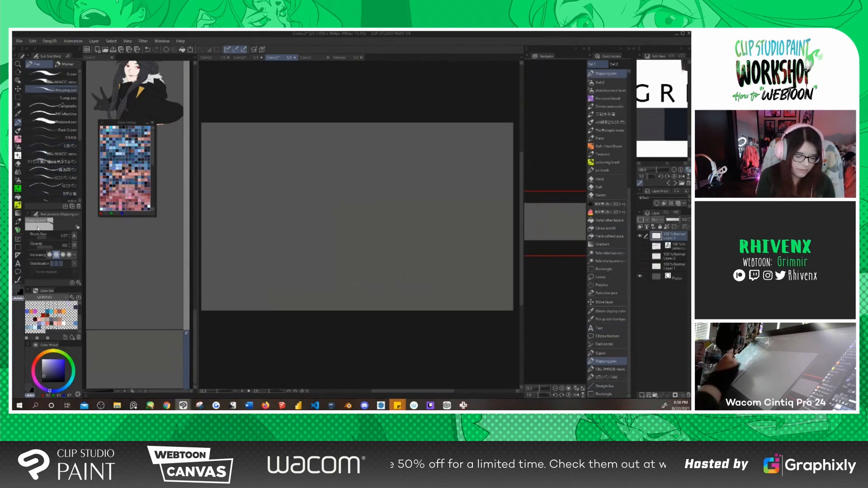
left_click(77, 131)
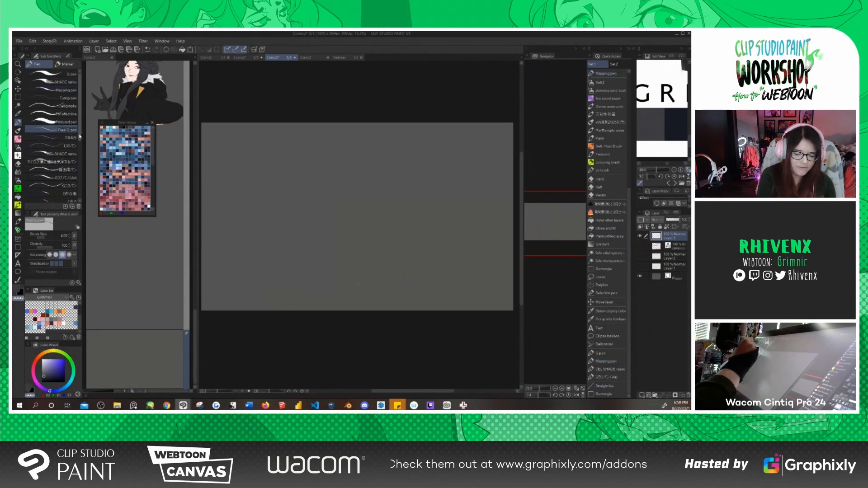
scroll(80, 136, "down", 1)
scroll(80, 137, "down", 10)
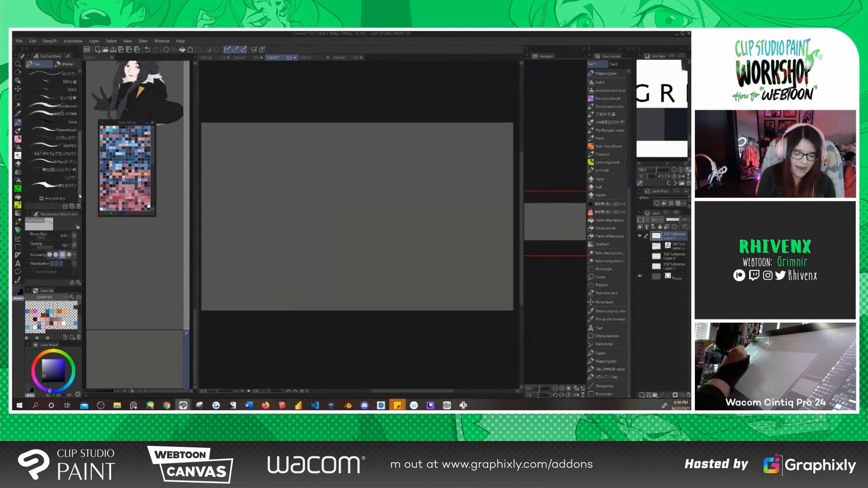
left_click(60, 186)
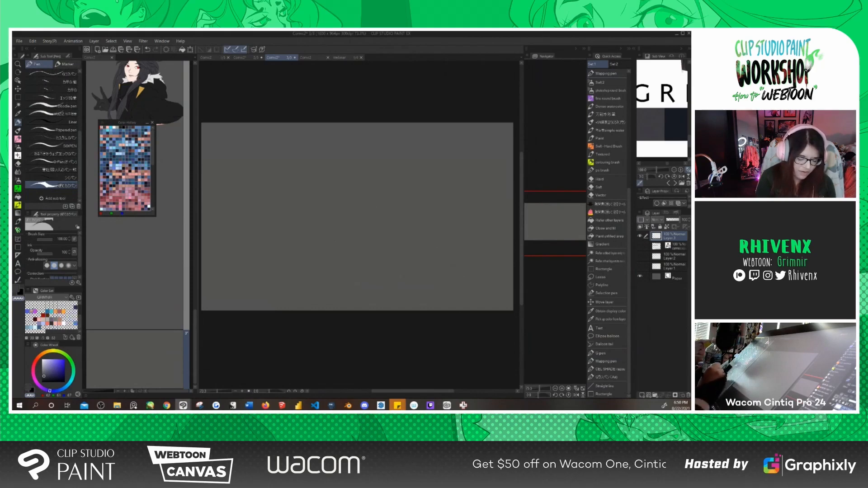
left_click(28, 312)
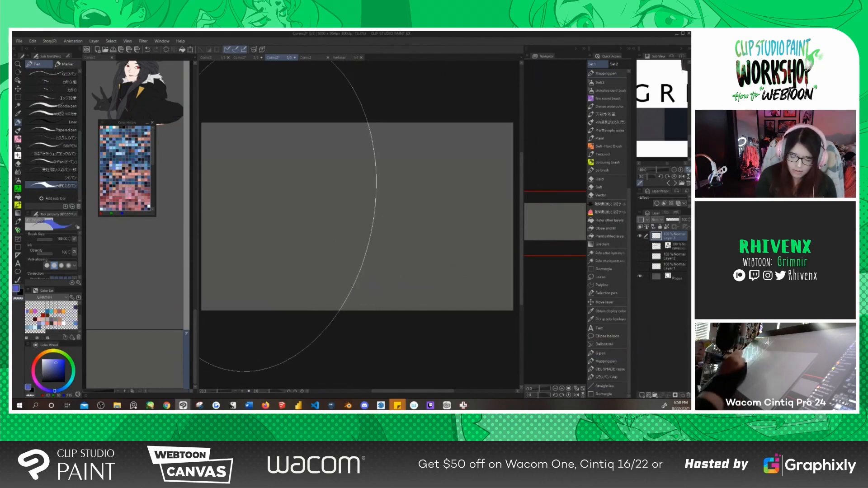
left_click_drag(50, 240, 50, 243)
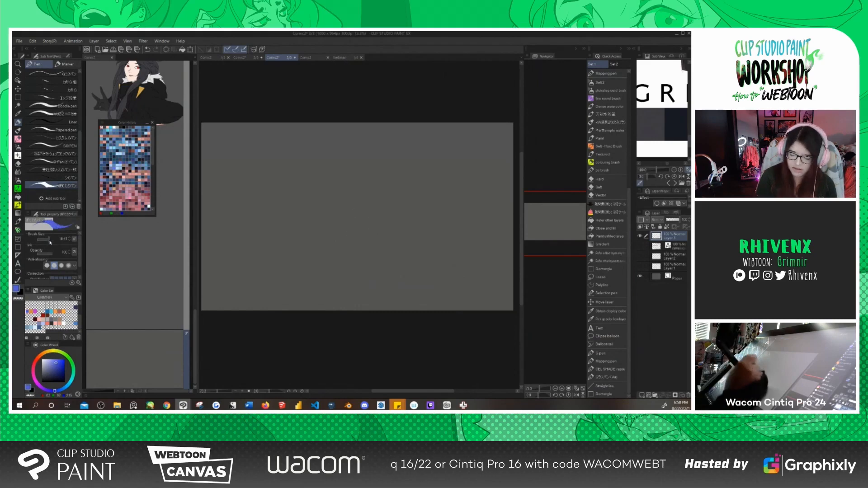
Hand-letter the sound effect "KRIK" in large, slanted blue strokes across the grey canvas
left_click_drag(363, 256, 382, 255)
left_click_drag(290, 179, 314, 277)
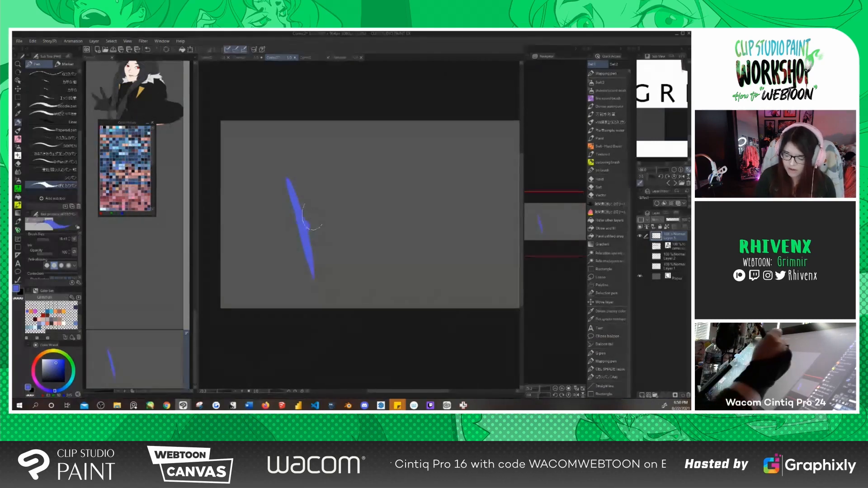
mouse_move(352, 165)
left_mouse_down()
mouse_move(304, 222)
mouse_move(369, 231)
left_mouse_up()
left_click_drag(422, 256, 378, 261)
mouse_move(326, 185)
left_mouse_down()
mouse_move(342, 240)
mouse_move(337, 179)
mouse_move(338, 214)
mouse_move(380, 212)
left_mouse_up()
left_click_drag(385, 167, 397, 219)
left_click_drag(422, 156, 429, 204)
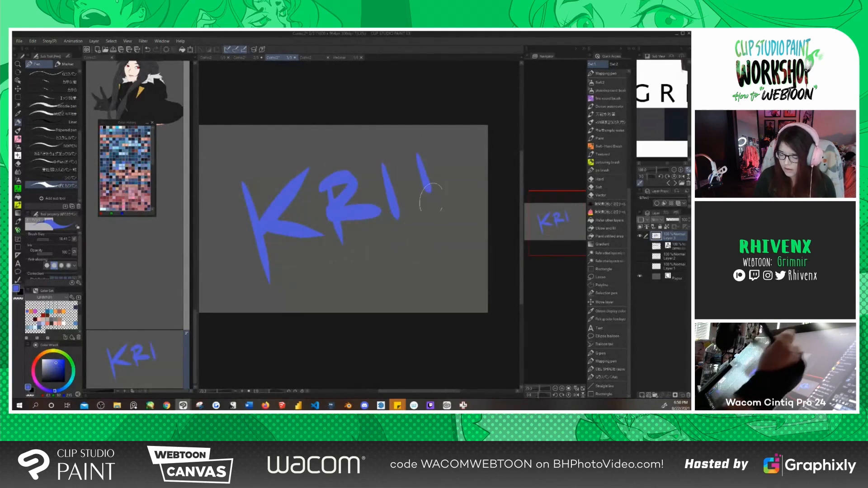
mouse_move(446, 151)
left_mouse_down()
mouse_move(446, 184)
mouse_move(475, 178)
left_mouse_up()
left_click_drag(419, 279, 420, 265)
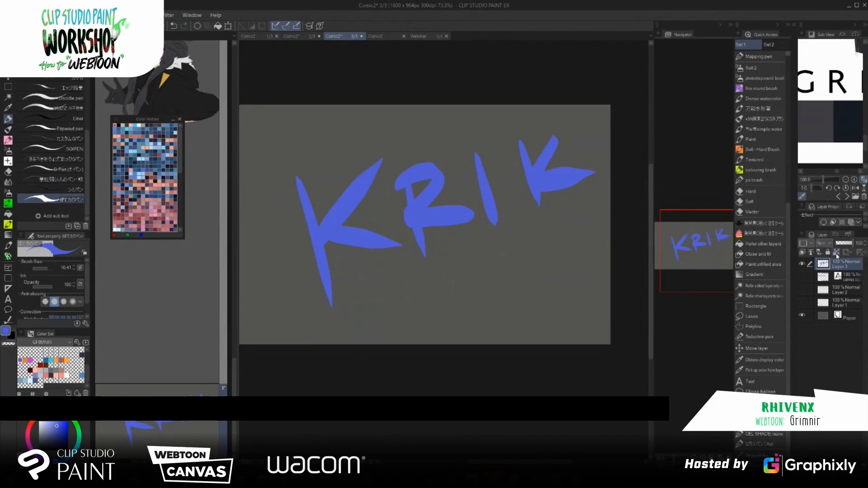
Lock the lettering layer's transparent pixels and shade the lower parts of the letters orange with an enlarged Soft 2 airbrush
left_click(836, 254)
left_click_drag(520, 337, 539, 303)
key("b")
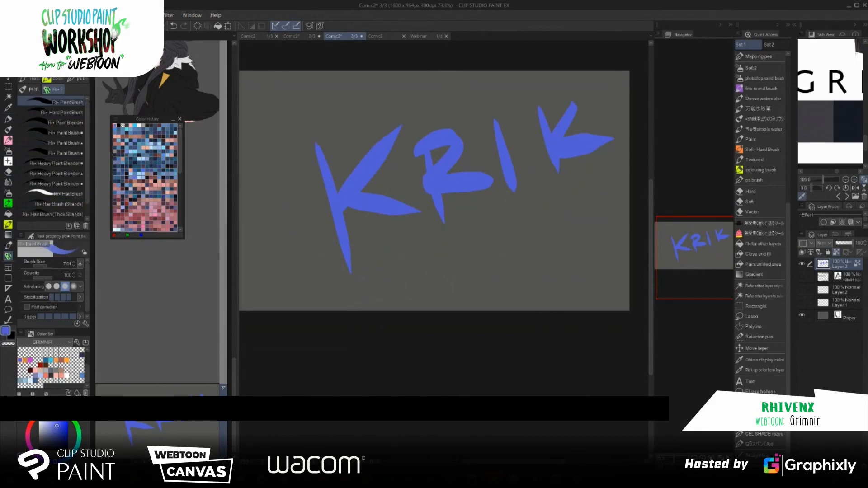
key("b")
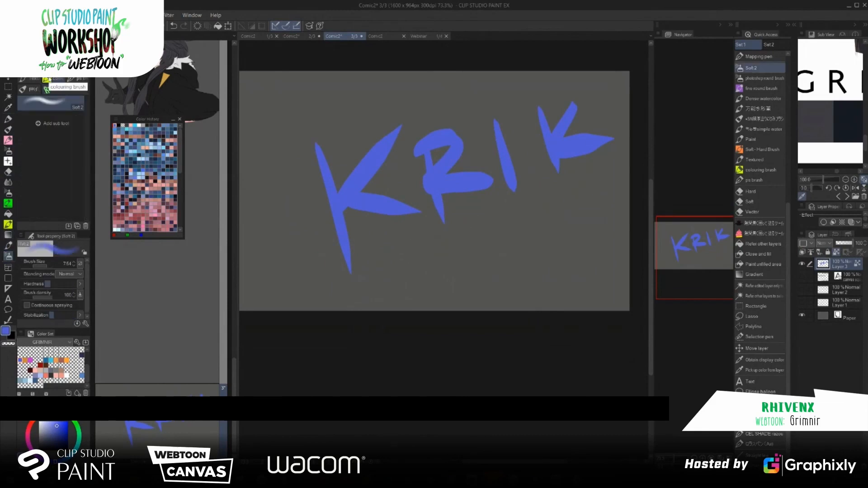
left_click(57, 360)
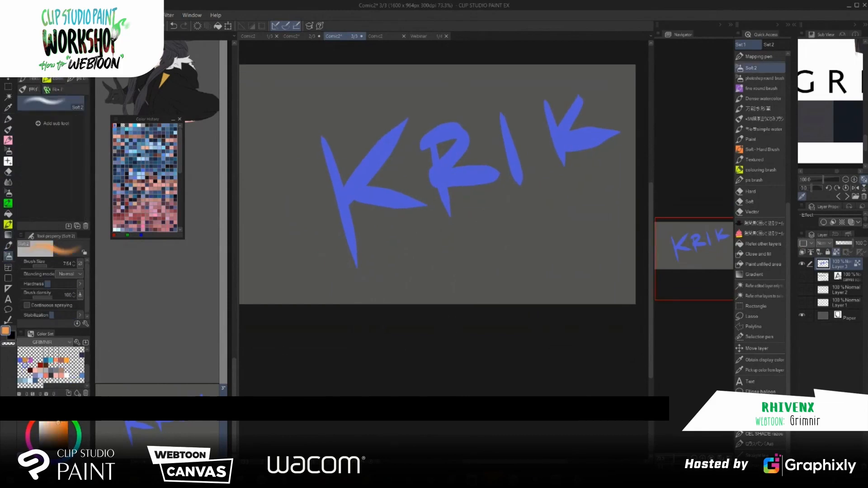
left_click_drag(417, 324, 396, 369)
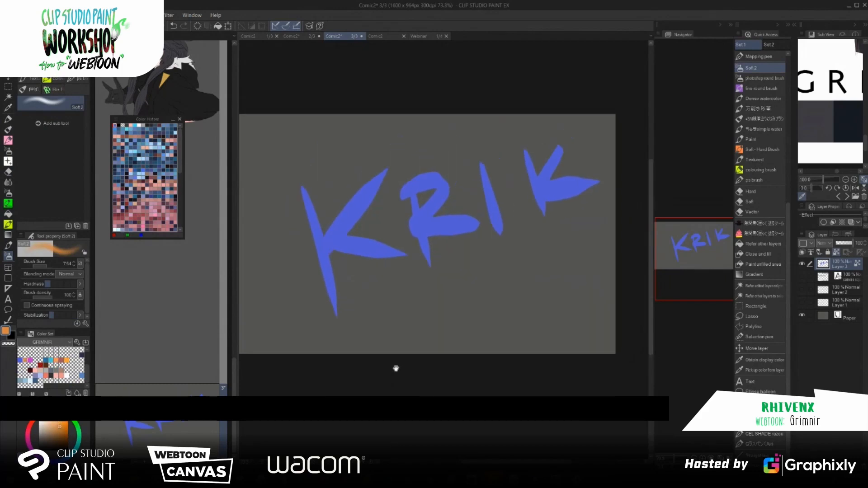
left_click(49, 267)
mouse_move(324, 310)
left_mouse_down()
mouse_move(330, 292)
mouse_move(538, 207)
mouse_move(541, 226)
left_mouse_up()
Airbrush a magenta band through the middle of the letters and blue over their upper tips
left_click(31, 360)
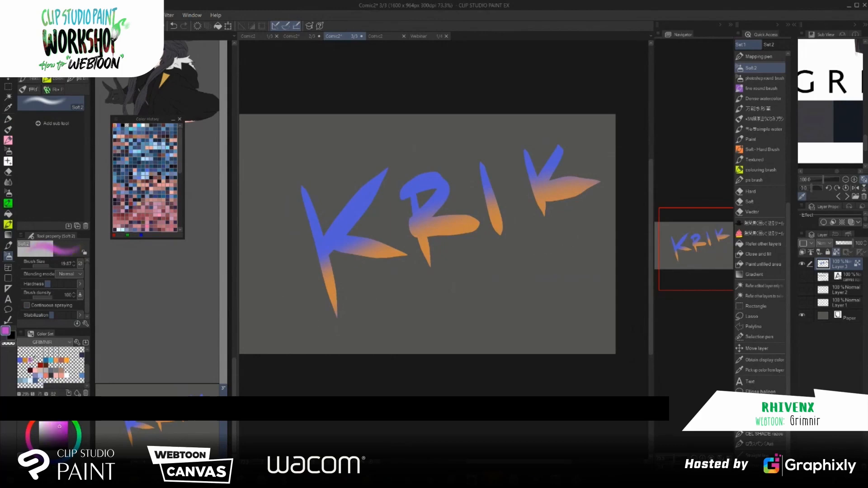
left_click_drag(294, 245, 549, 163)
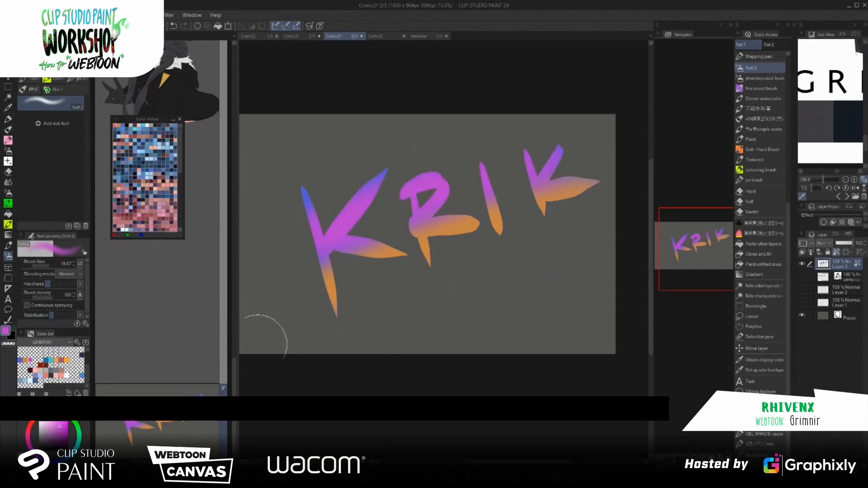
left_click(26, 359)
left_click_drag(292, 199, 545, 132)
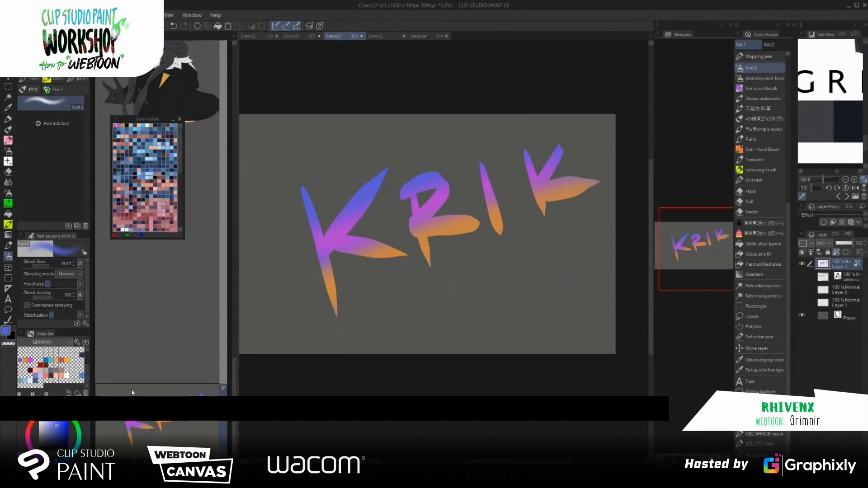
Try airbrushing across the letters with the transparent colour and with salmon pink, undoing each stroke
left_click_drag(494, 294, 492, 279)
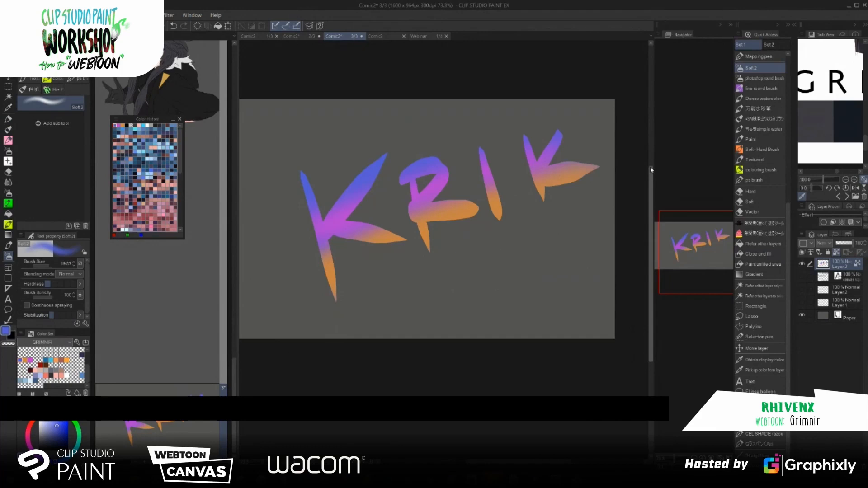
key("c")
mouse_move(299, 234)
left_mouse_down()
mouse_move(398, 116)
mouse_move(403, 207)
mouse_move(496, 177)
left_mouse_up()
key("ctrl+z")
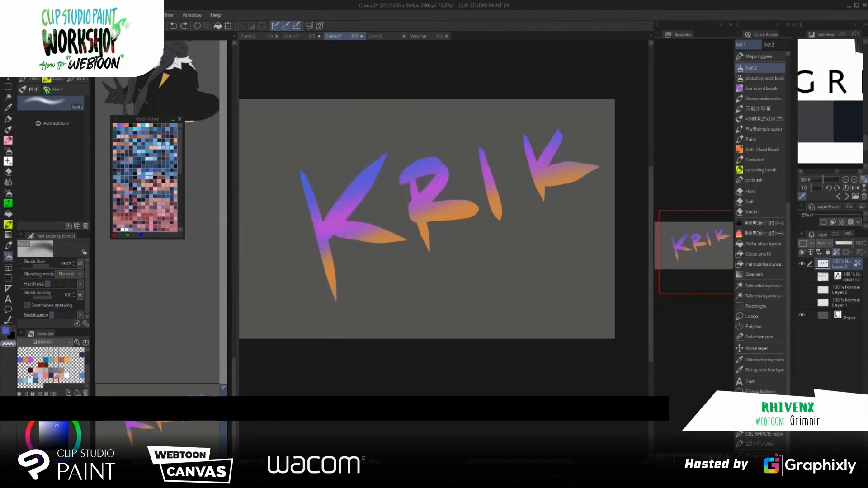
left_click(57, 375)
mouse_move(300, 248)
left_mouse_down()
mouse_move(332, 267)
mouse_move(387, 193)
left_mouse_up()
key("ctrl+z")
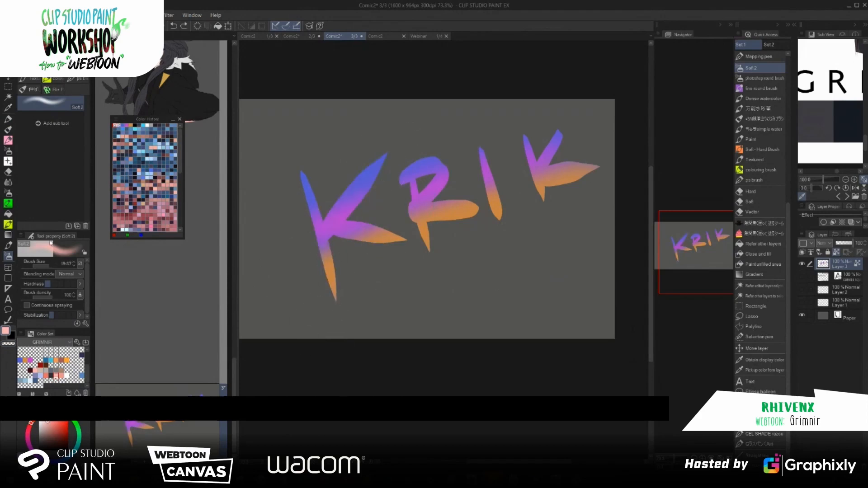
Try painting hard-edged salmon-pink diagonal stripes across all the letters with a pen brush on the transparency-locked lettering layer
key("p")
left_click_drag(283, 287, 383, 144)
left_click_drag(334, 282, 392, 134)
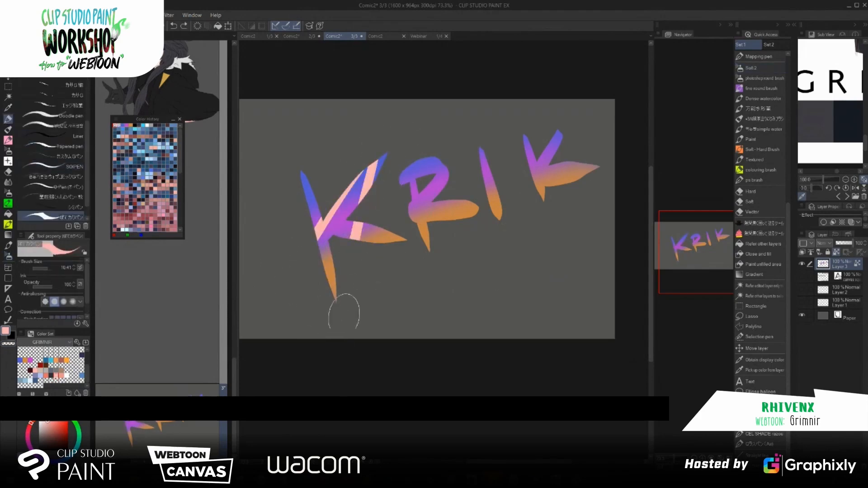
left_click_drag(345, 312, 463, 119)
left_click_drag(408, 276, 458, 142)
left_click_drag(442, 264, 529, 118)
left_click_drag(476, 246, 538, 115)
left_click_drag(530, 215, 584, 165)
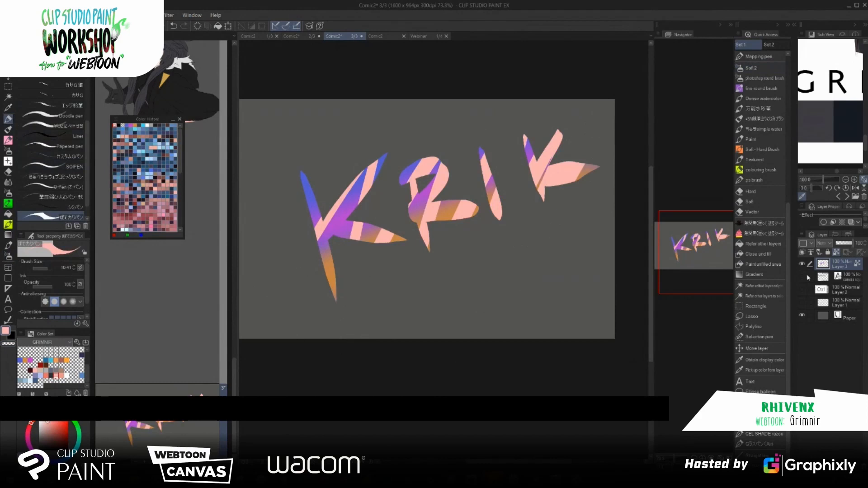
Undo all the salmon-pink stripes painted over the gradient lettering
key("ctrl+z")
key("ctrl+z")
key("ctrl+z")
key("ctrl+z")
key("ctrl+z")
key("ctrl+z")
key("ctrl+z")
key("ctrl+z")
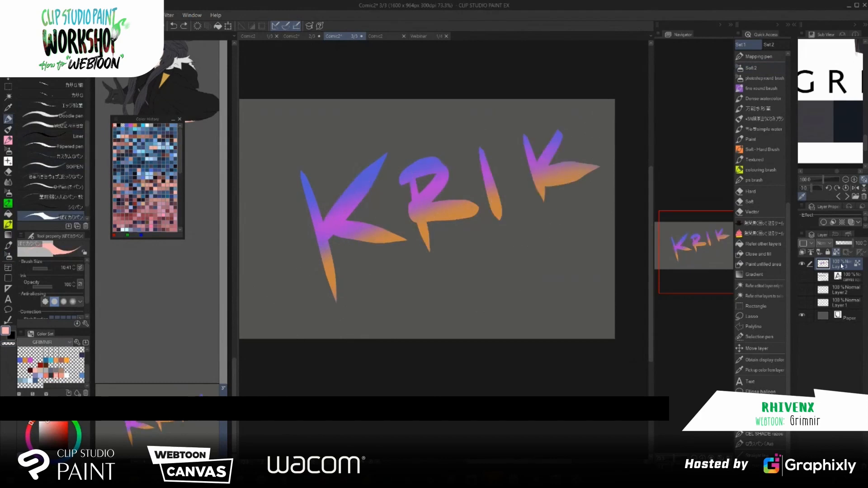
Add a white border effect around the "KRIK" lettering layer and increase the thickness of its edge to 1.10
left_click(824, 222)
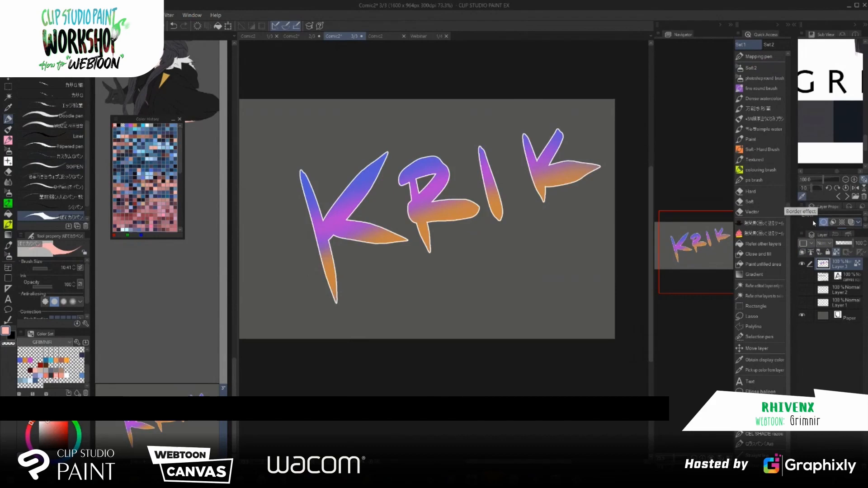
left_click(866, 227)
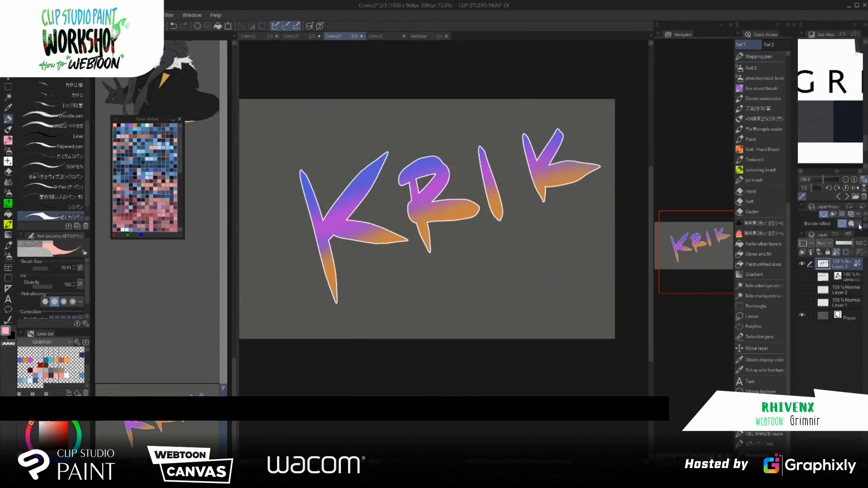
scroll(864, 219, "up", 1)
left_click(866, 227)
left_click(865, 215)
scroll(865, 224, "down", 2)
left_click(854, 218)
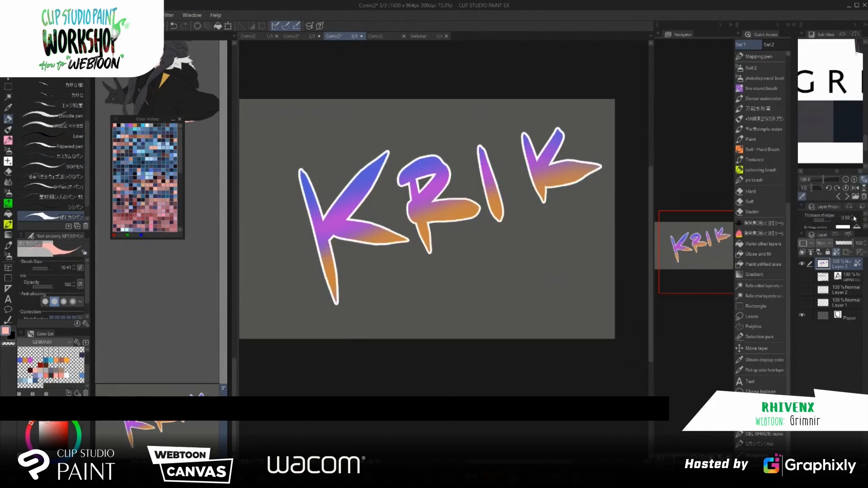
mouse_move(515, 361)
left_mouse_down()
mouse_move(510, 322)
mouse_move(548, 338)
left_mouse_up()
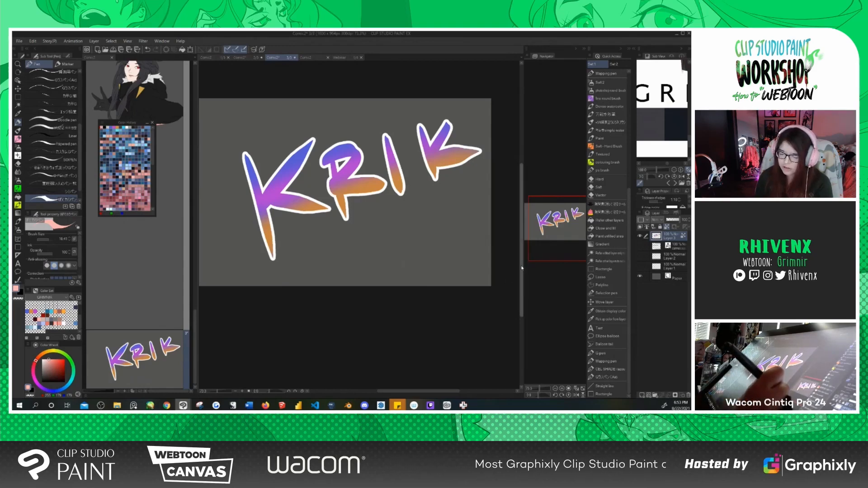
scroll(523, 262, "up", 1)
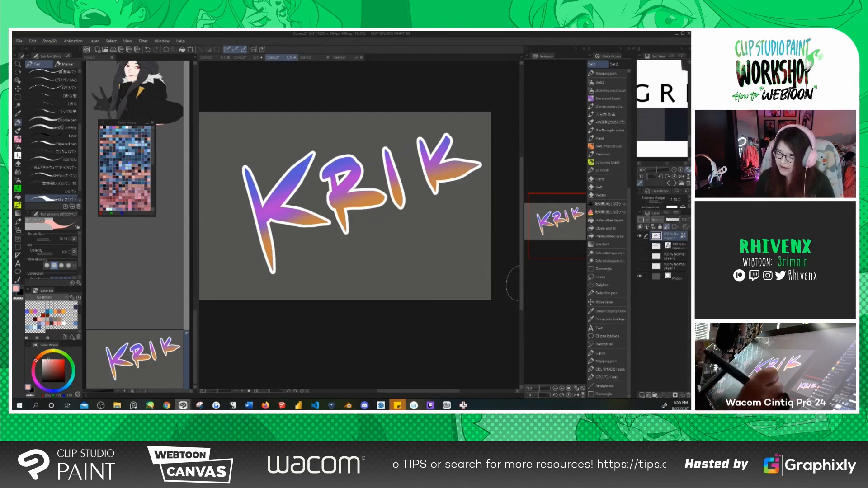
left_click_drag(522, 285, 522, 283)
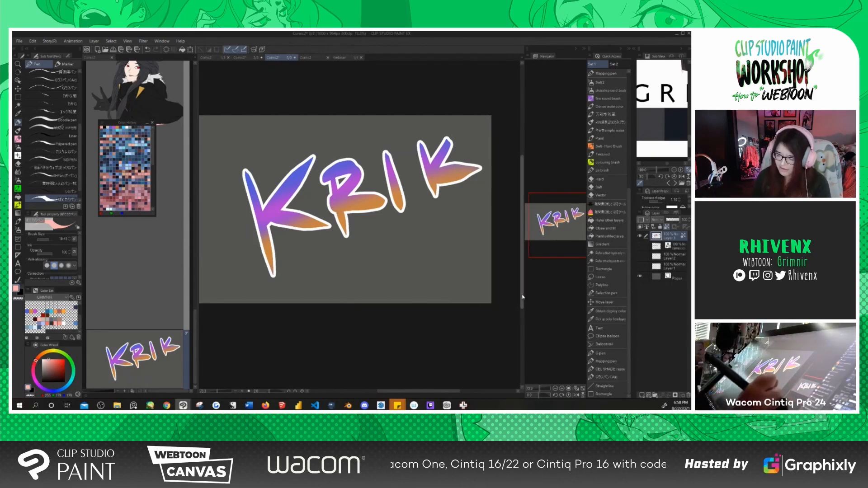
scroll(522, 304, "down", 1)
left_click_drag(522, 304, 522, 299)
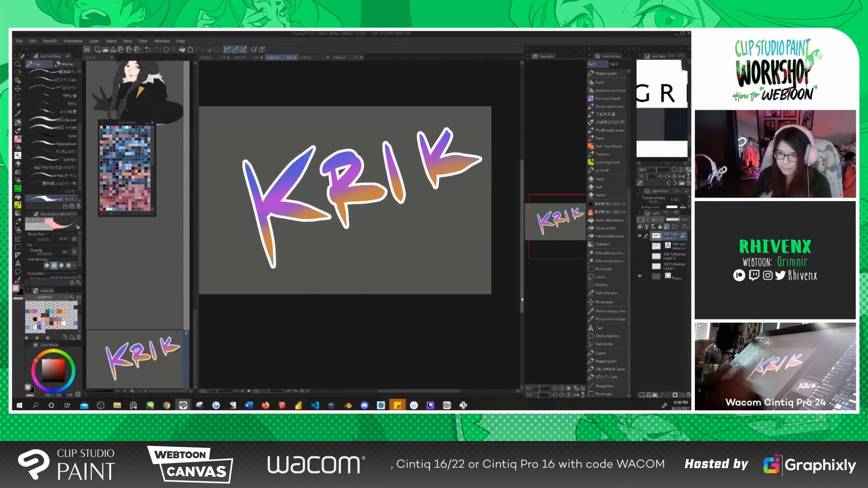